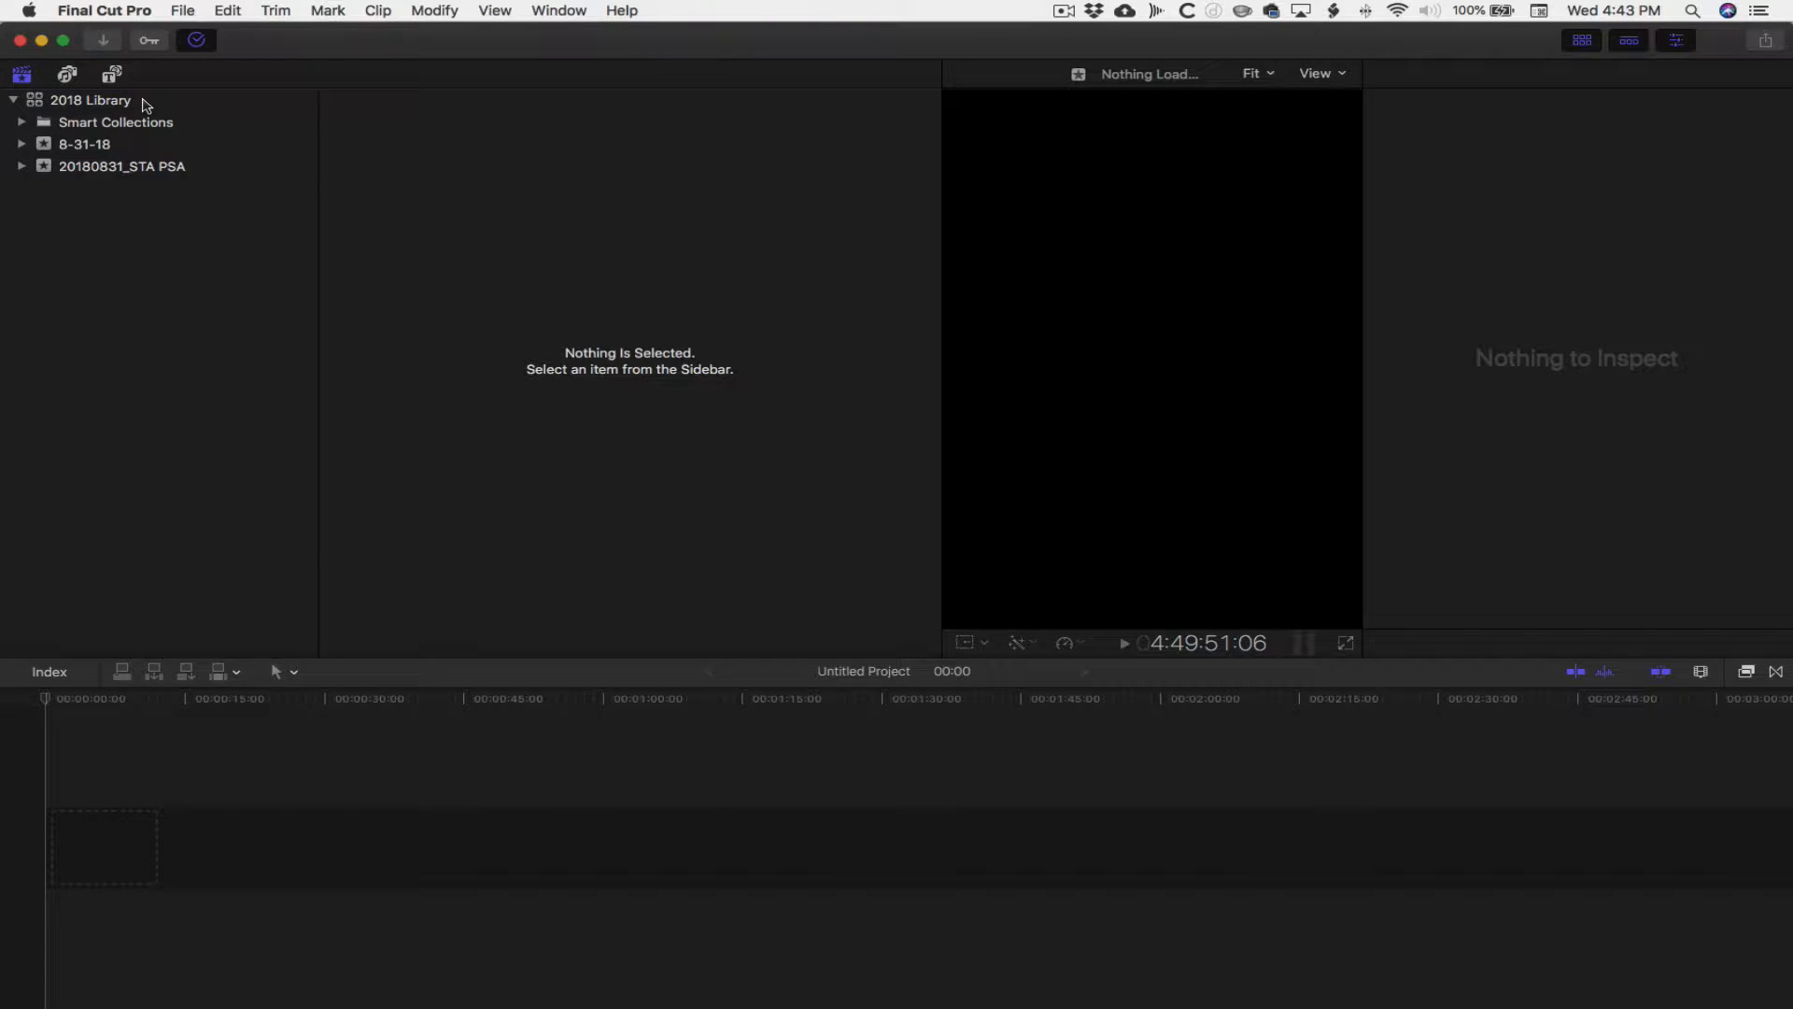
Create a new event named "20180905_Day in the Life Of Electro Voice RE20" in the 2018 Library, including a new project
click(183, 10)
mouse_move(322, 37)
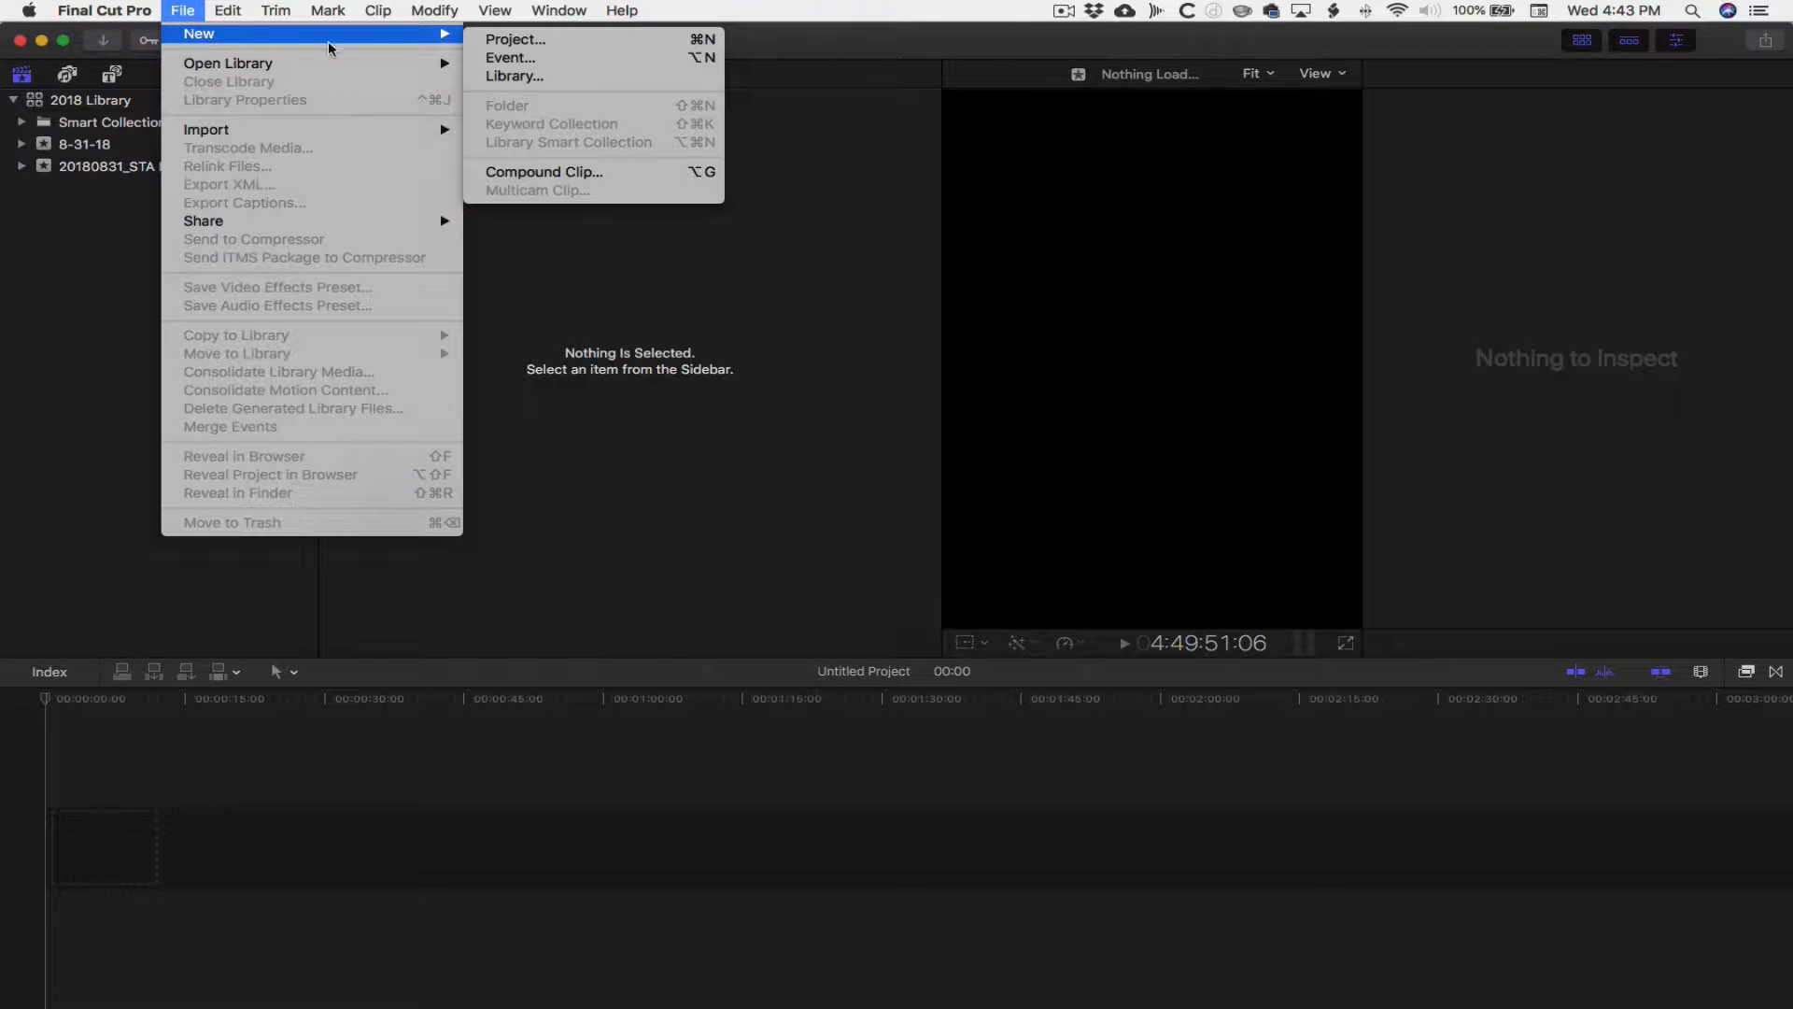
click(510, 57)
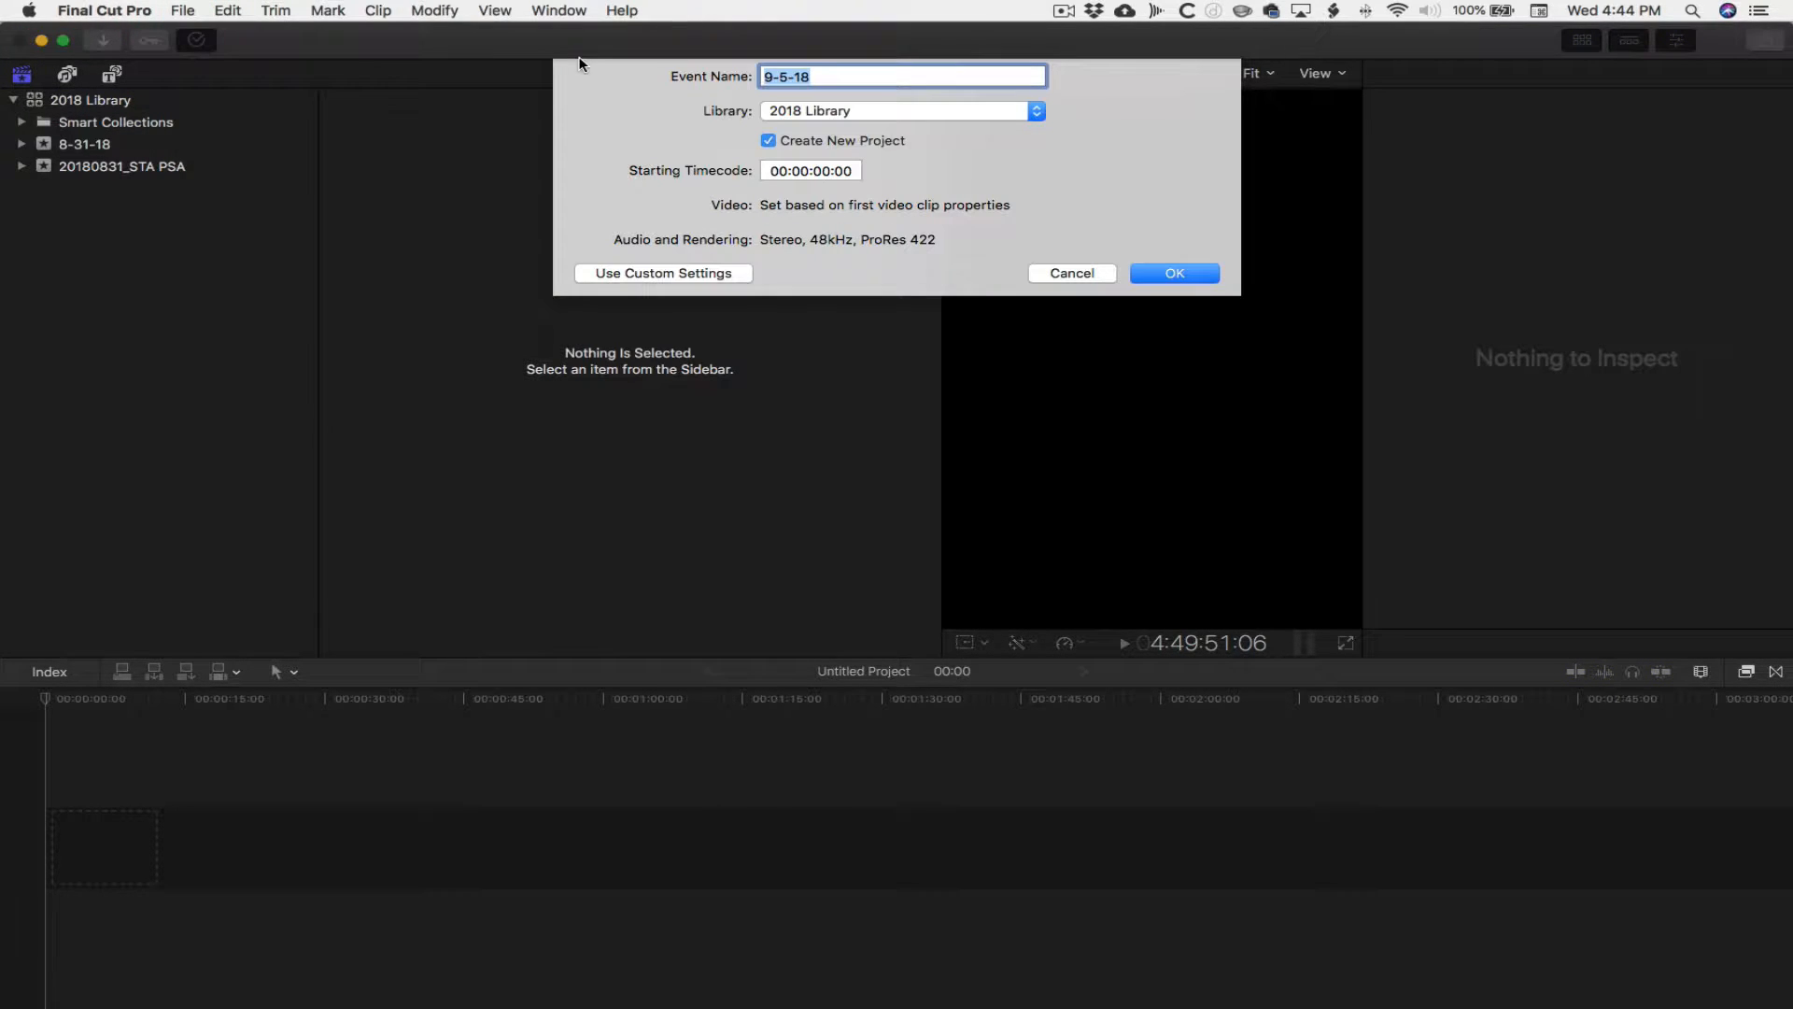
click(765, 77)
text(20180)
key(BackSpace)
text(0)
key(Delete)
key(Delete)
key(Delete)
text(_Day in the Life Of Electro Voice RE20)
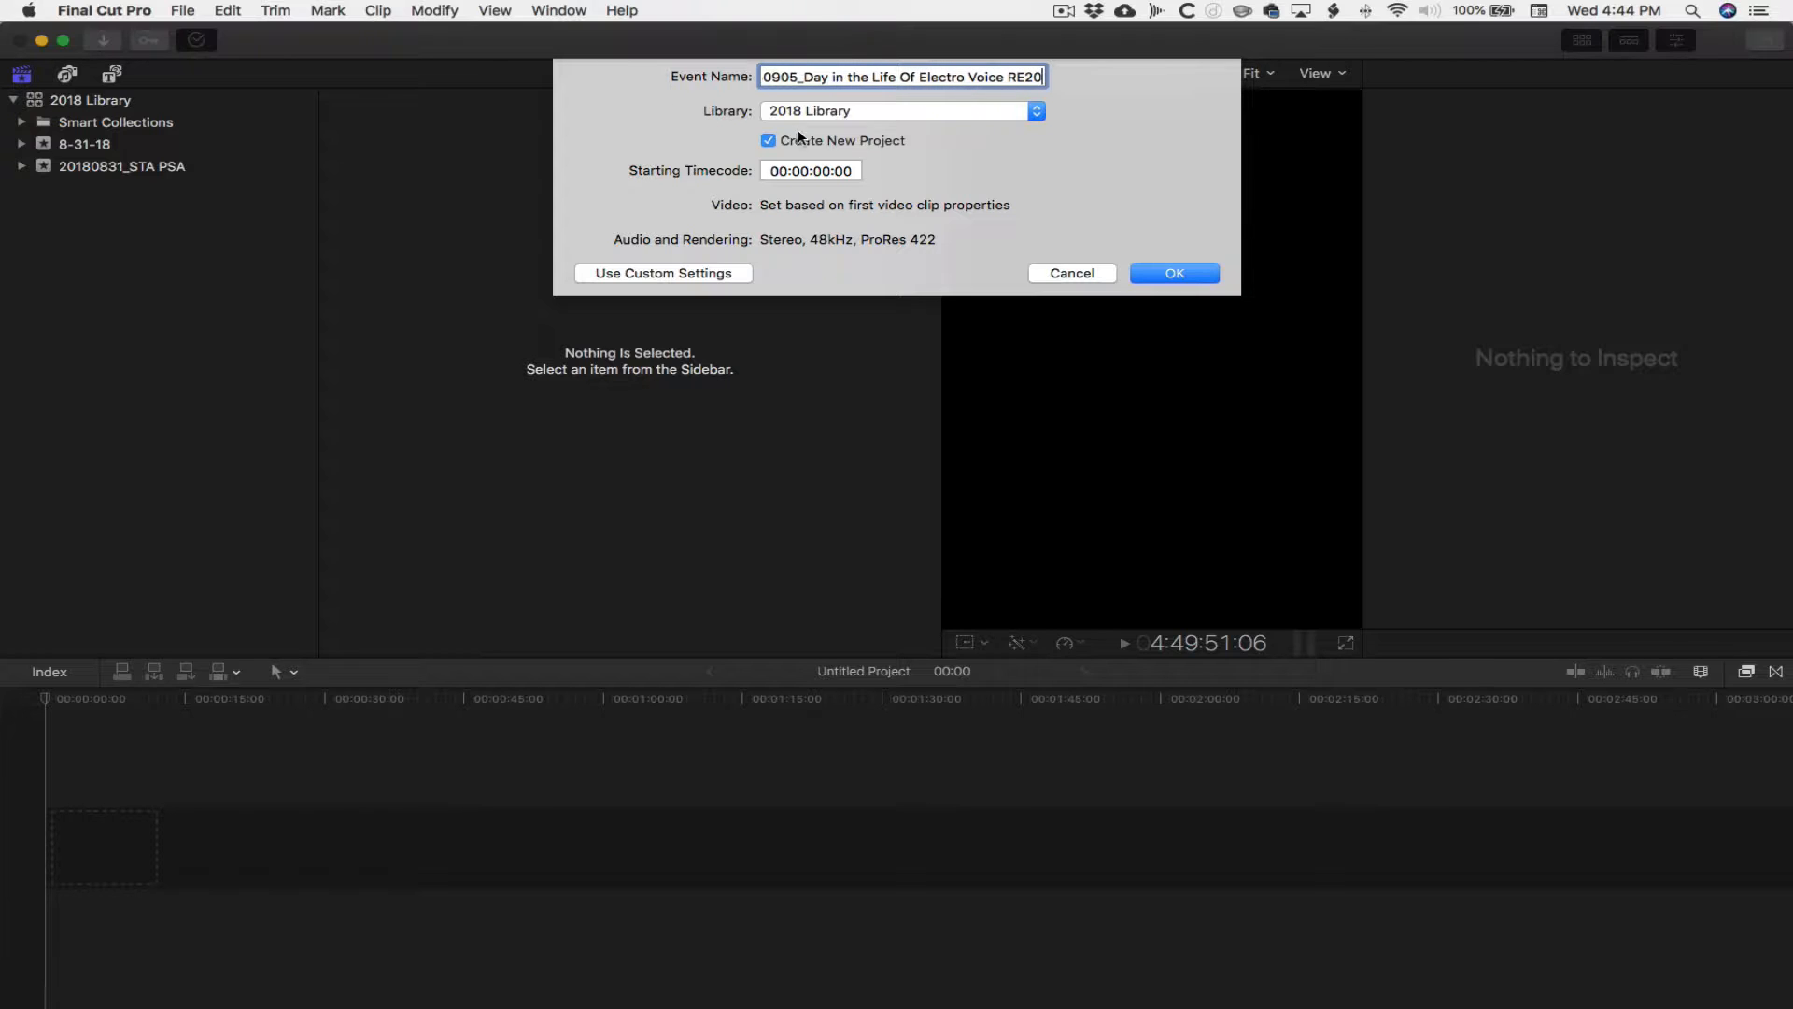
click(1168, 277)
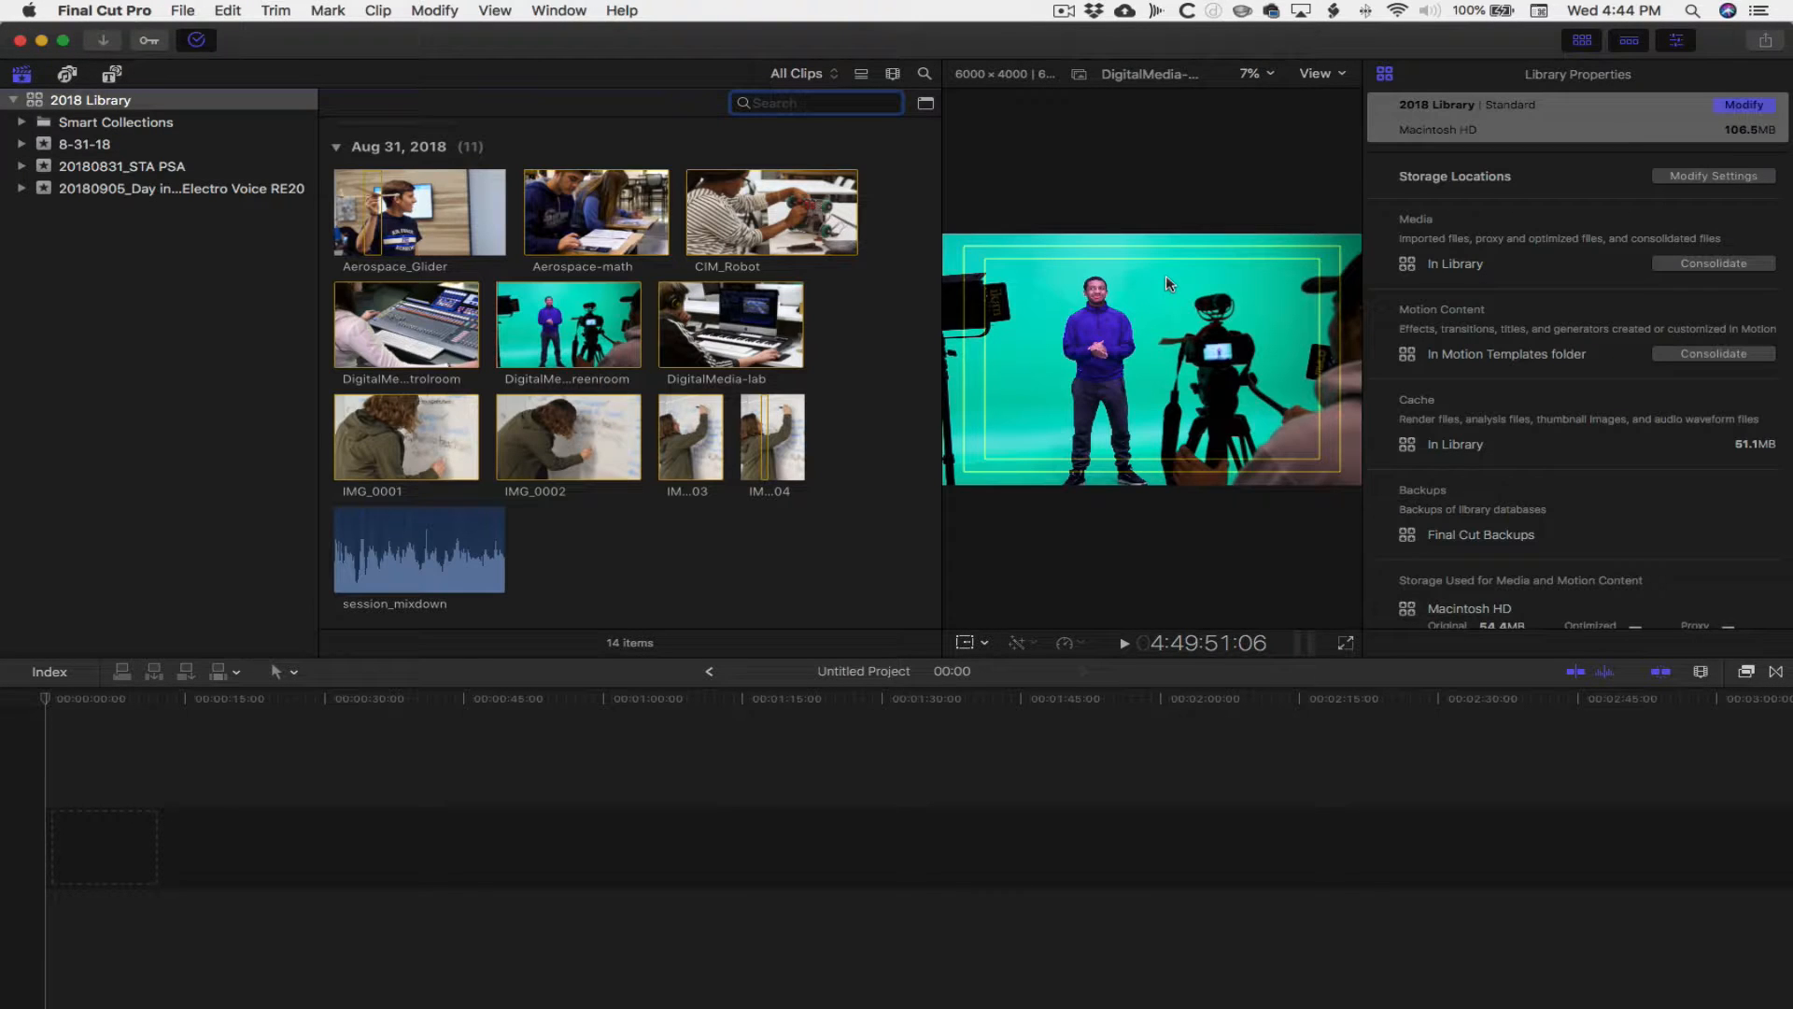
Select the new 20180905 event and copy its full name
click(238, 191)
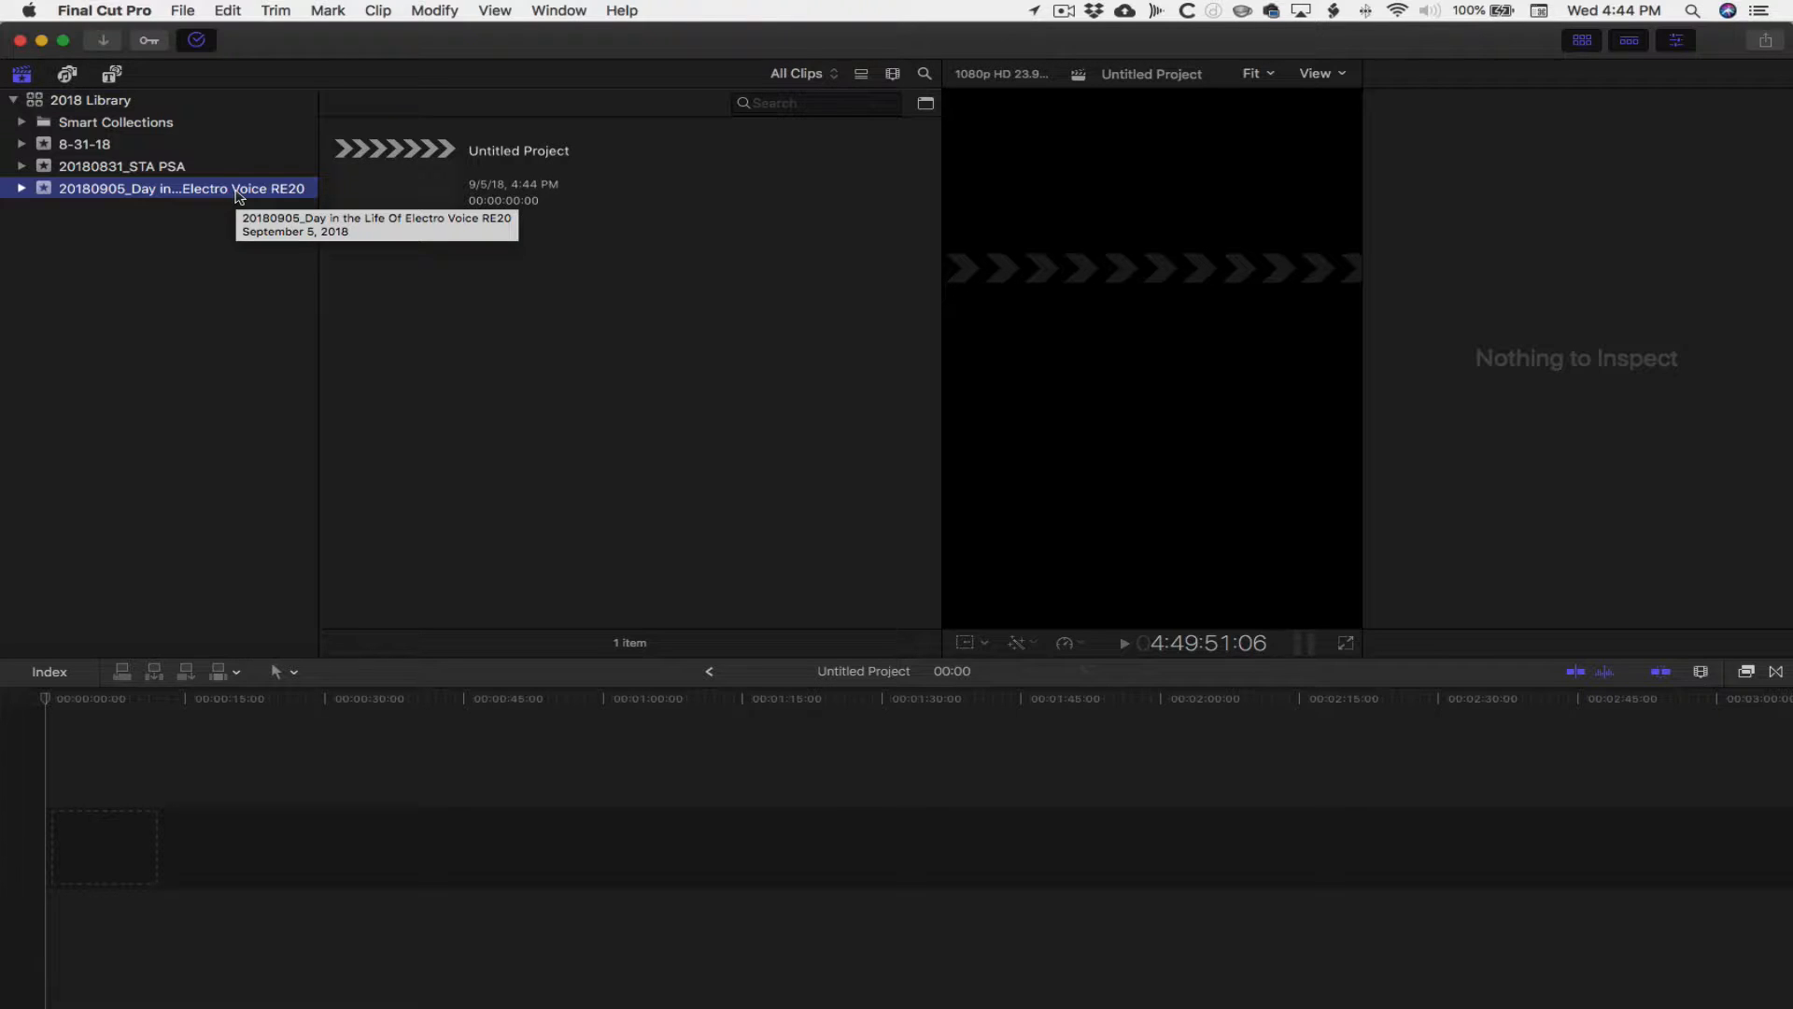
click(238, 190)
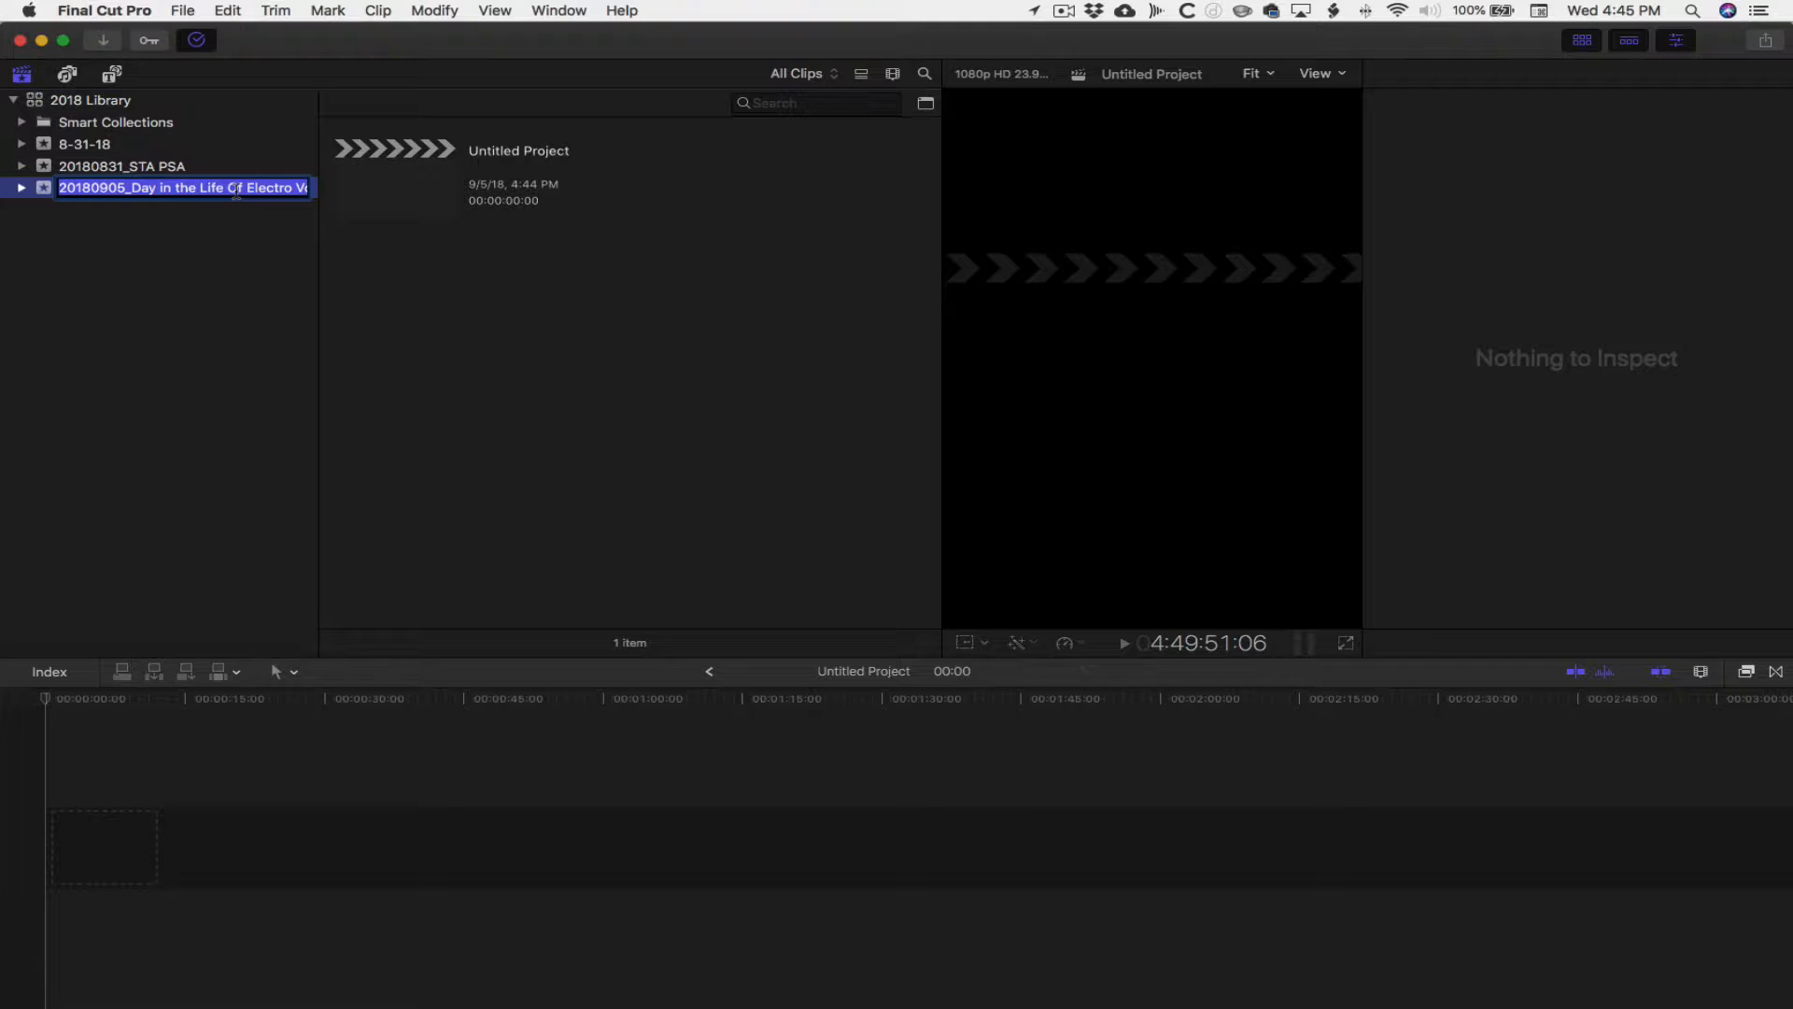
click(238, 227)
key(super+c)
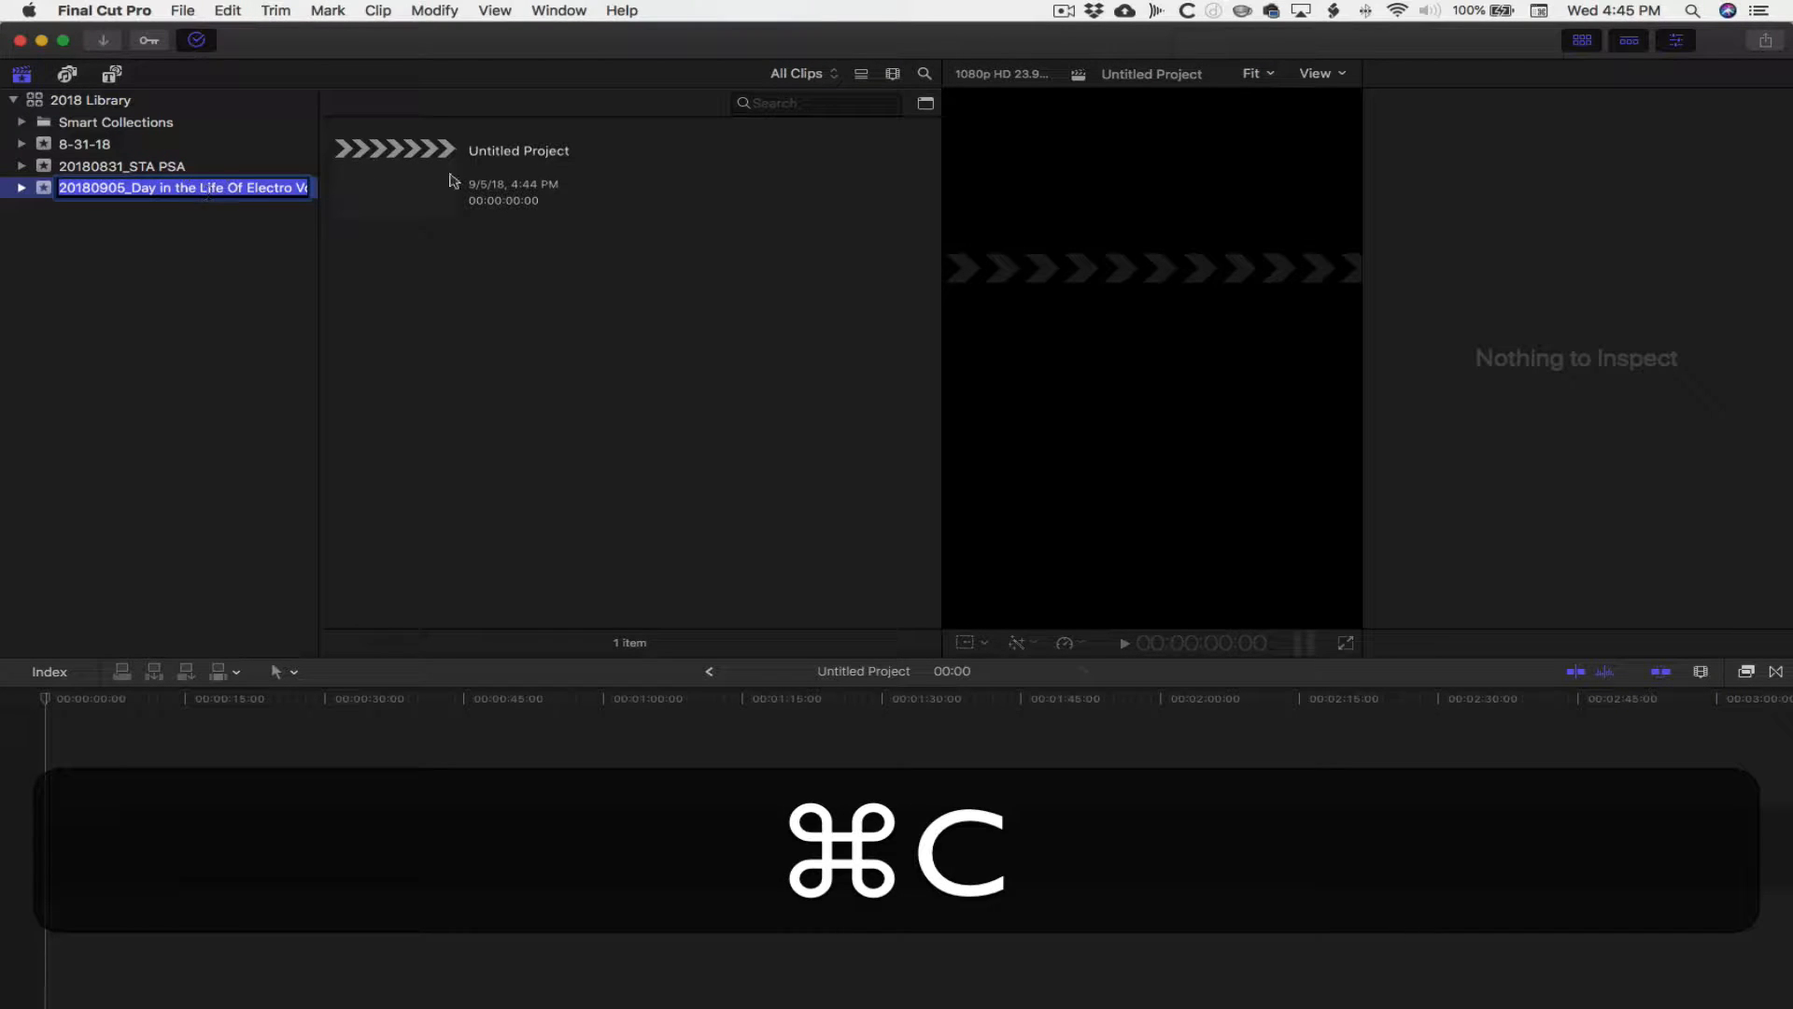
Rename the untitled project with the copied event name minus its date prefix, as "Day in the Life Of Electro Voice RE20"
click(498, 152)
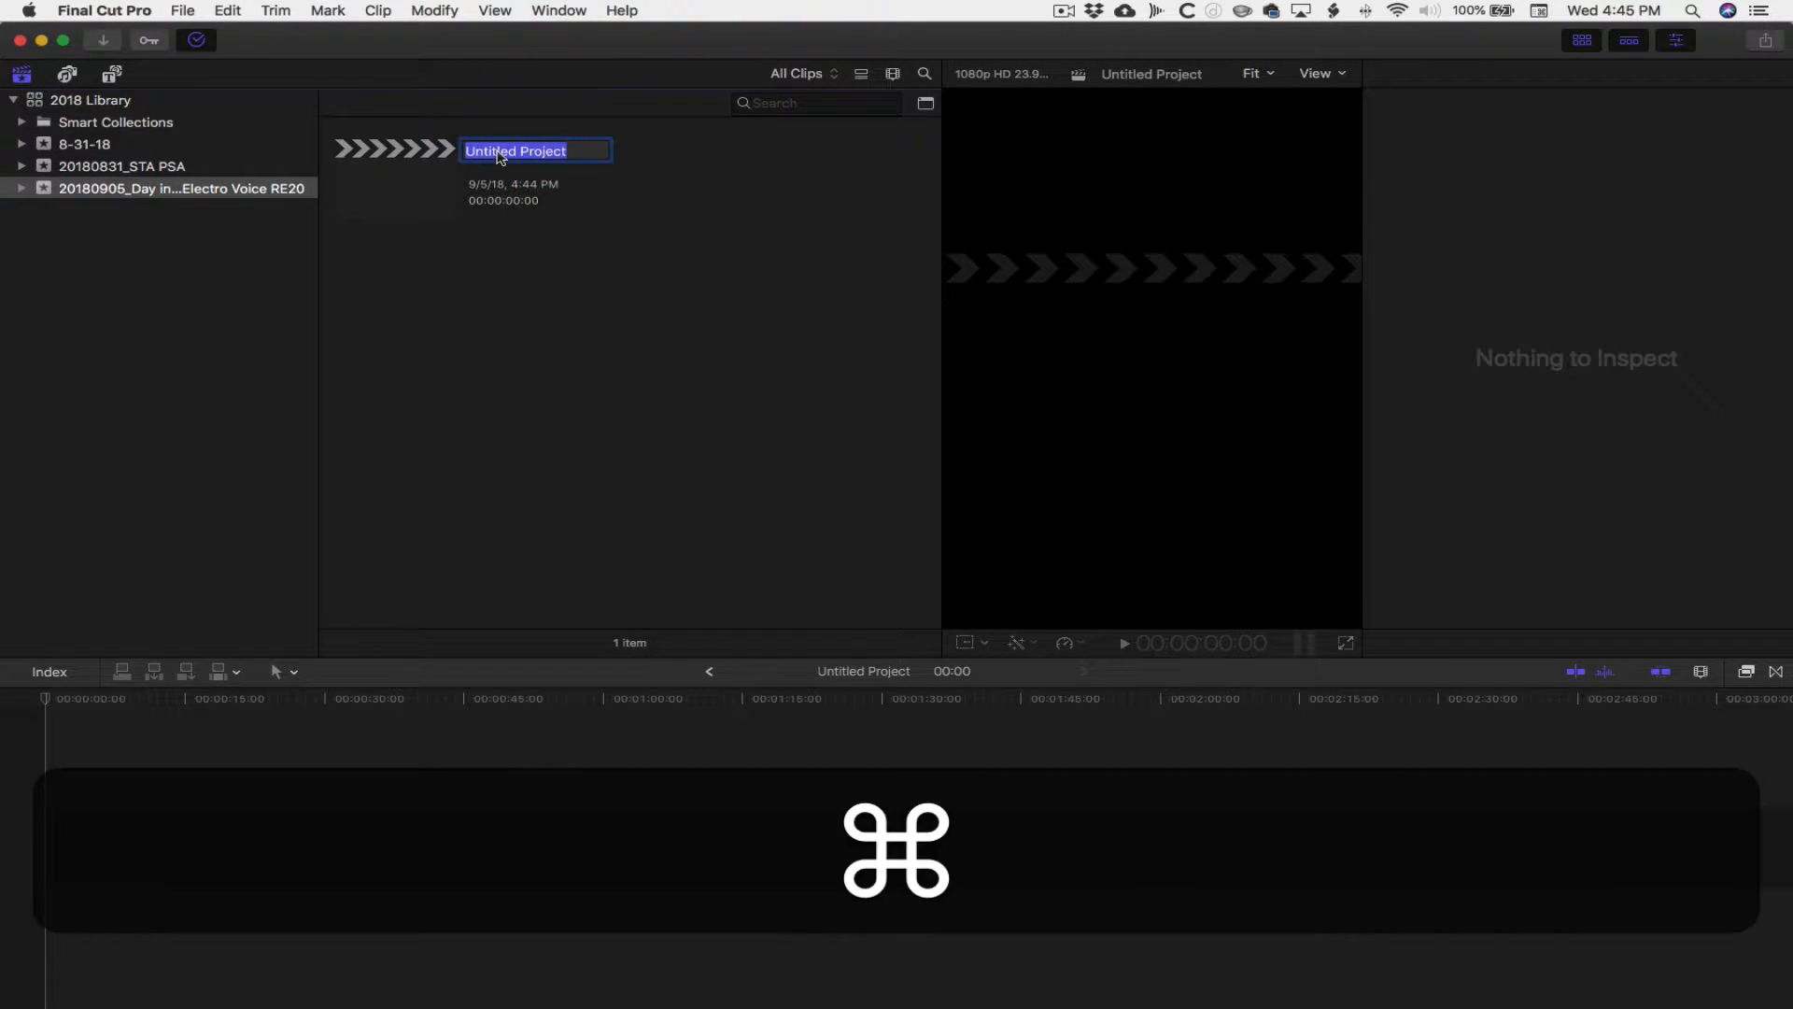
key(super+v)
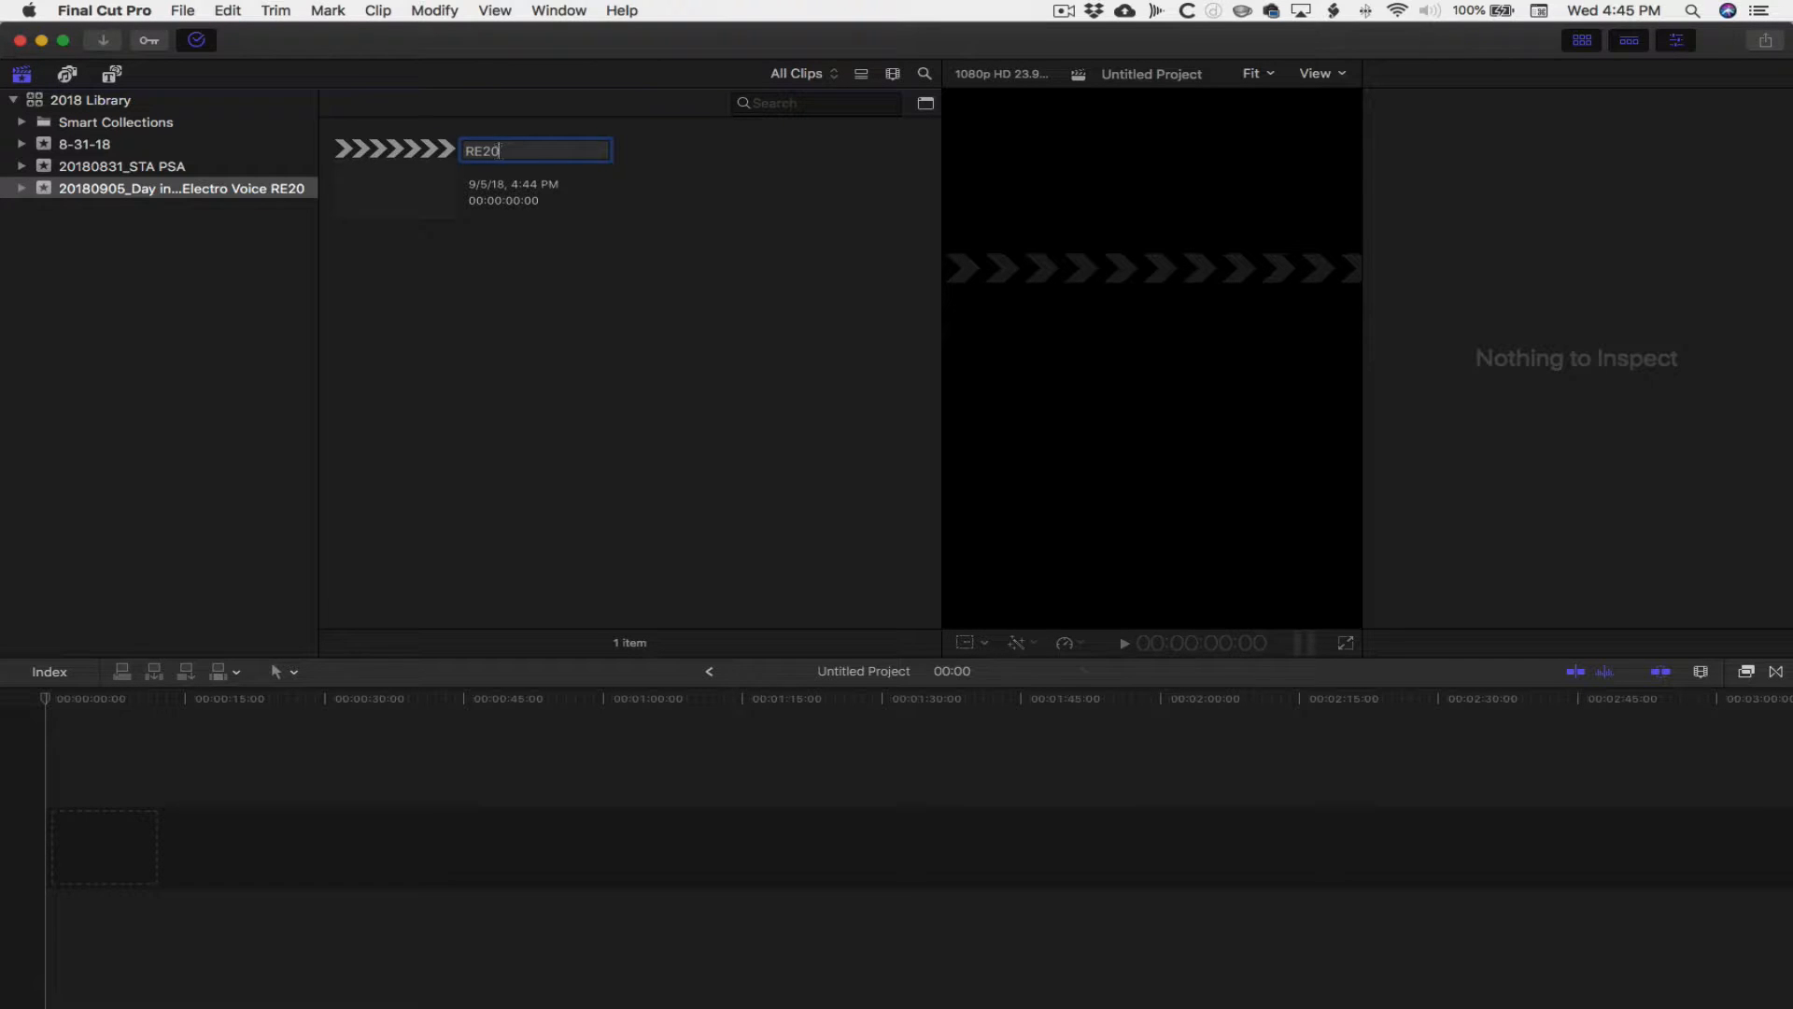
key(Up)
key(Up)
key(Right)
key(Right)
key(Right)
key(Right)
key(Right)
key(Right)
key(Right)
key(Right)
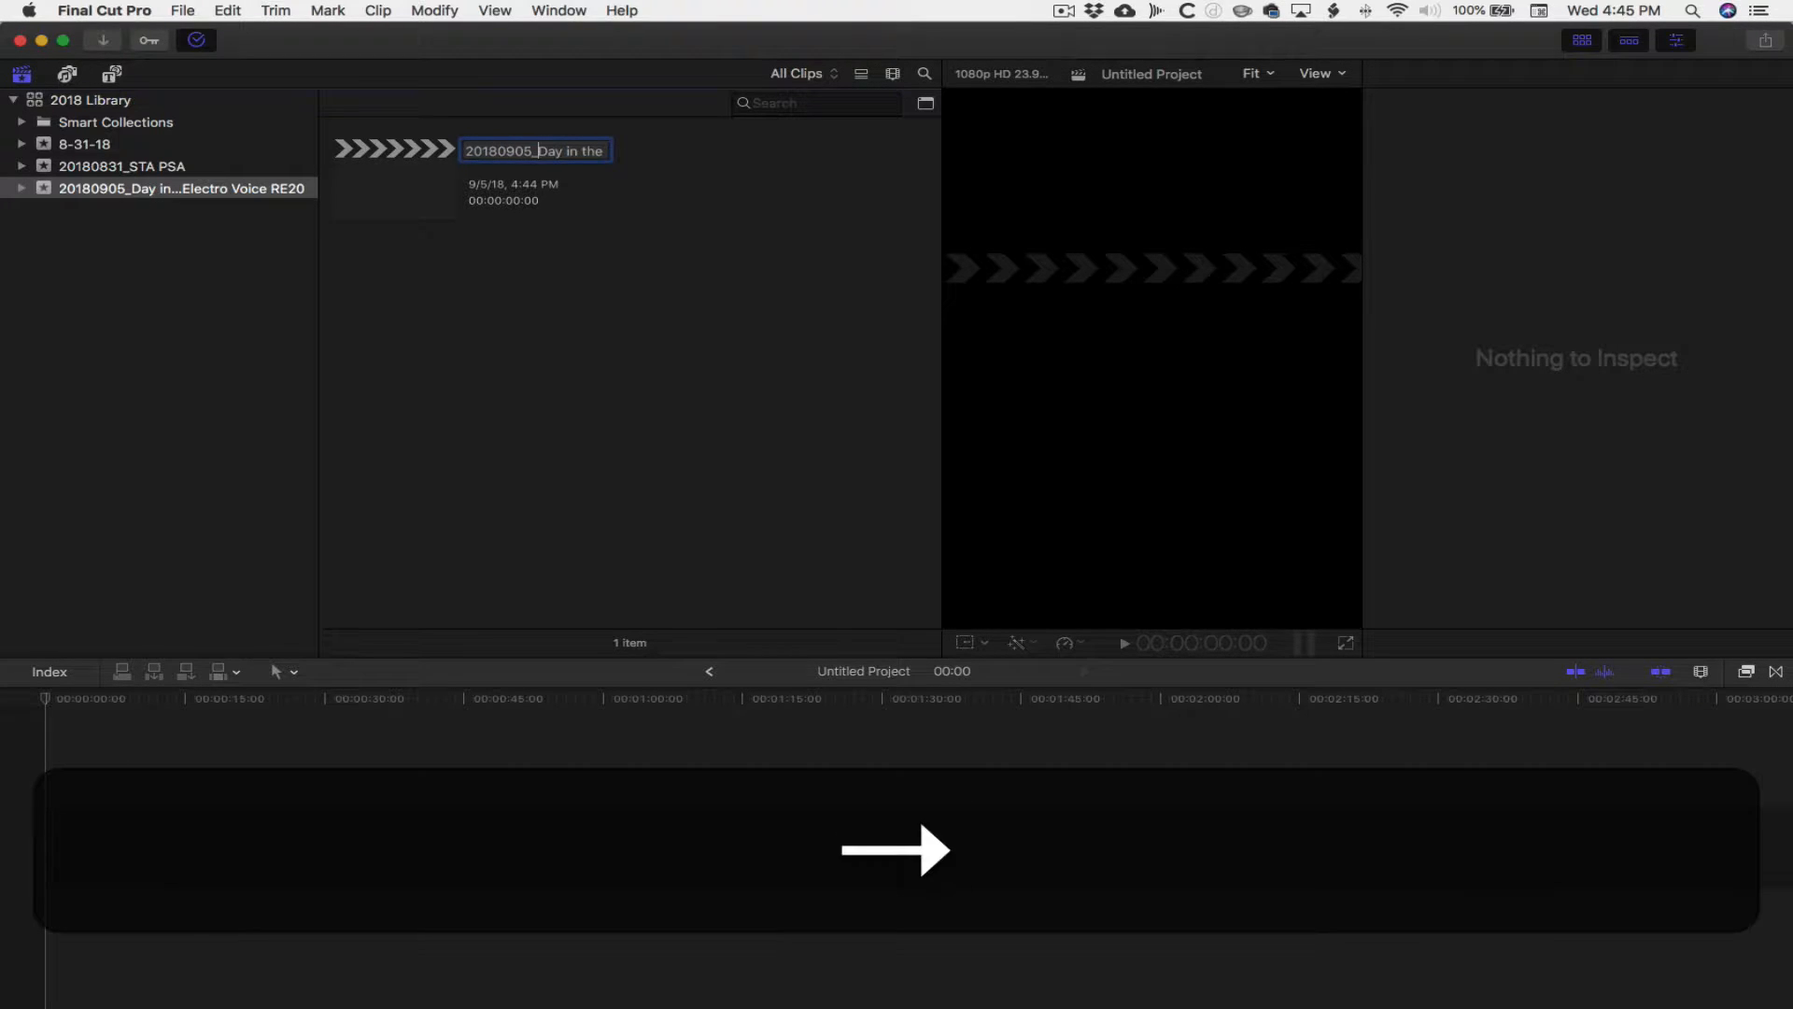
key(BackSpace)
key(BackSpace)
key(BackSpace)
key(BackSpace)
key(BackSpace)
key(BackSpace)
key(BackSpace)
key(BackSpace)
key(BackSpace)
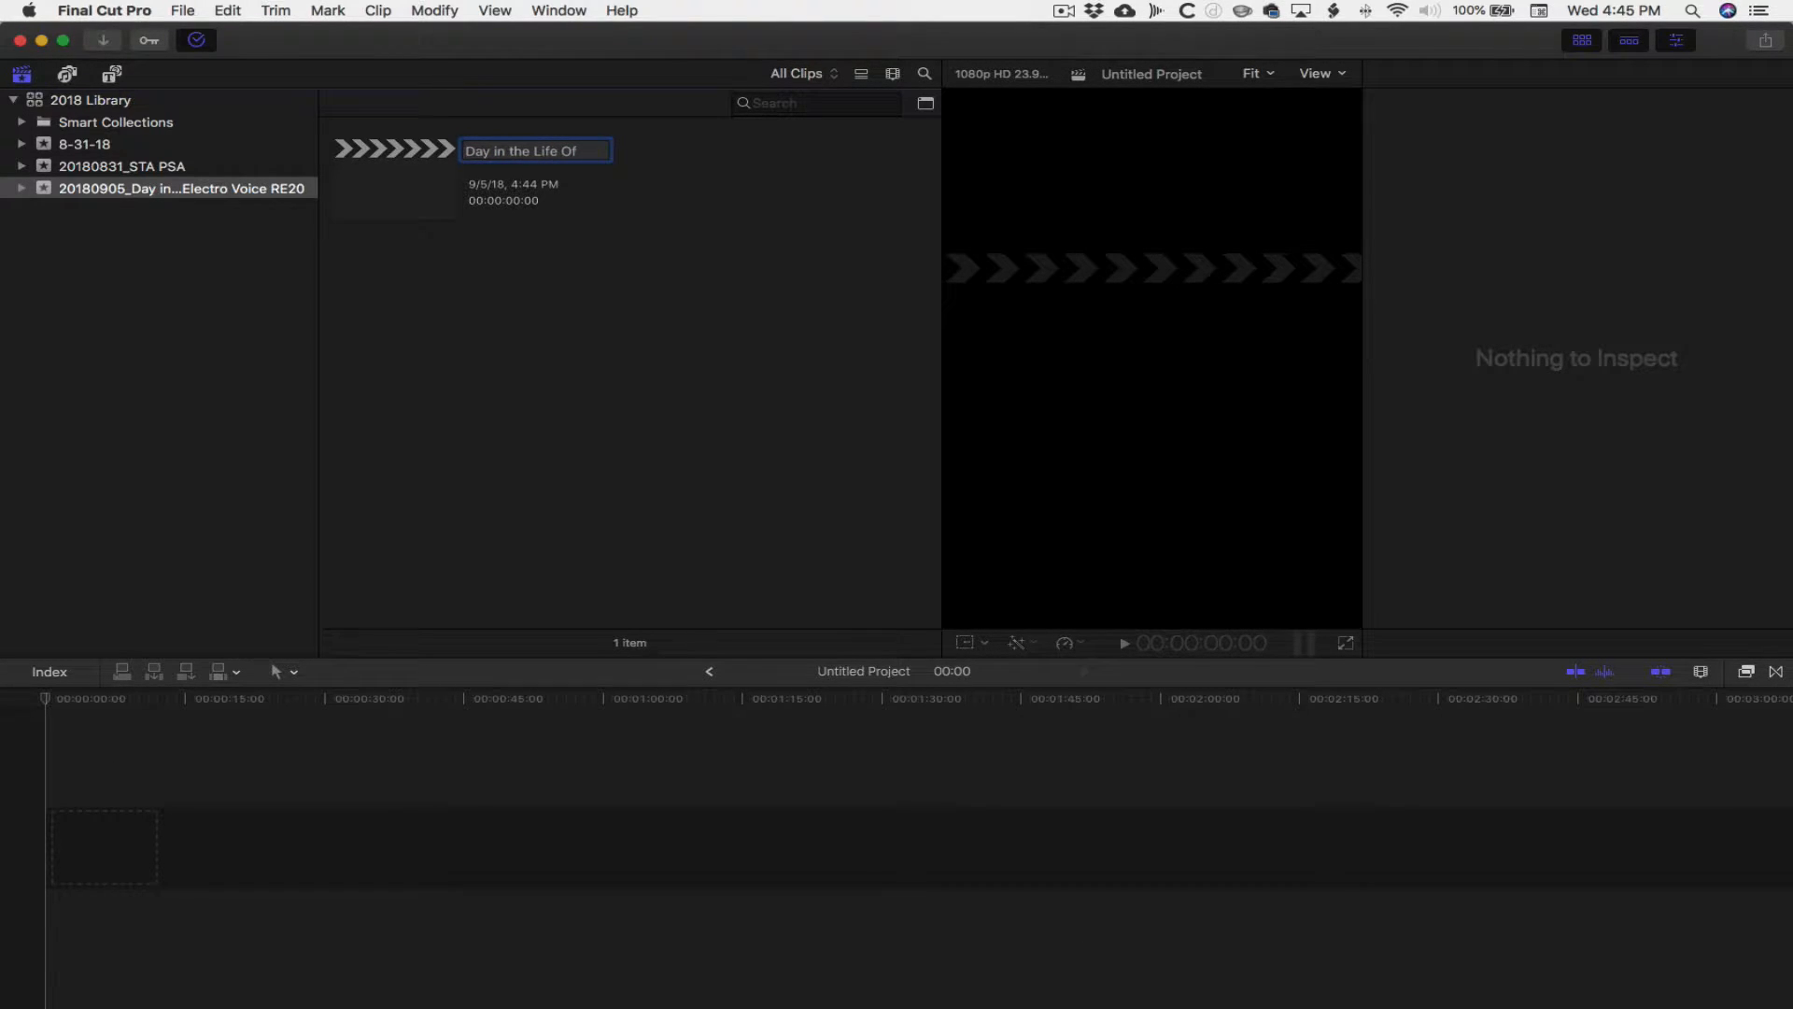
key(Return)
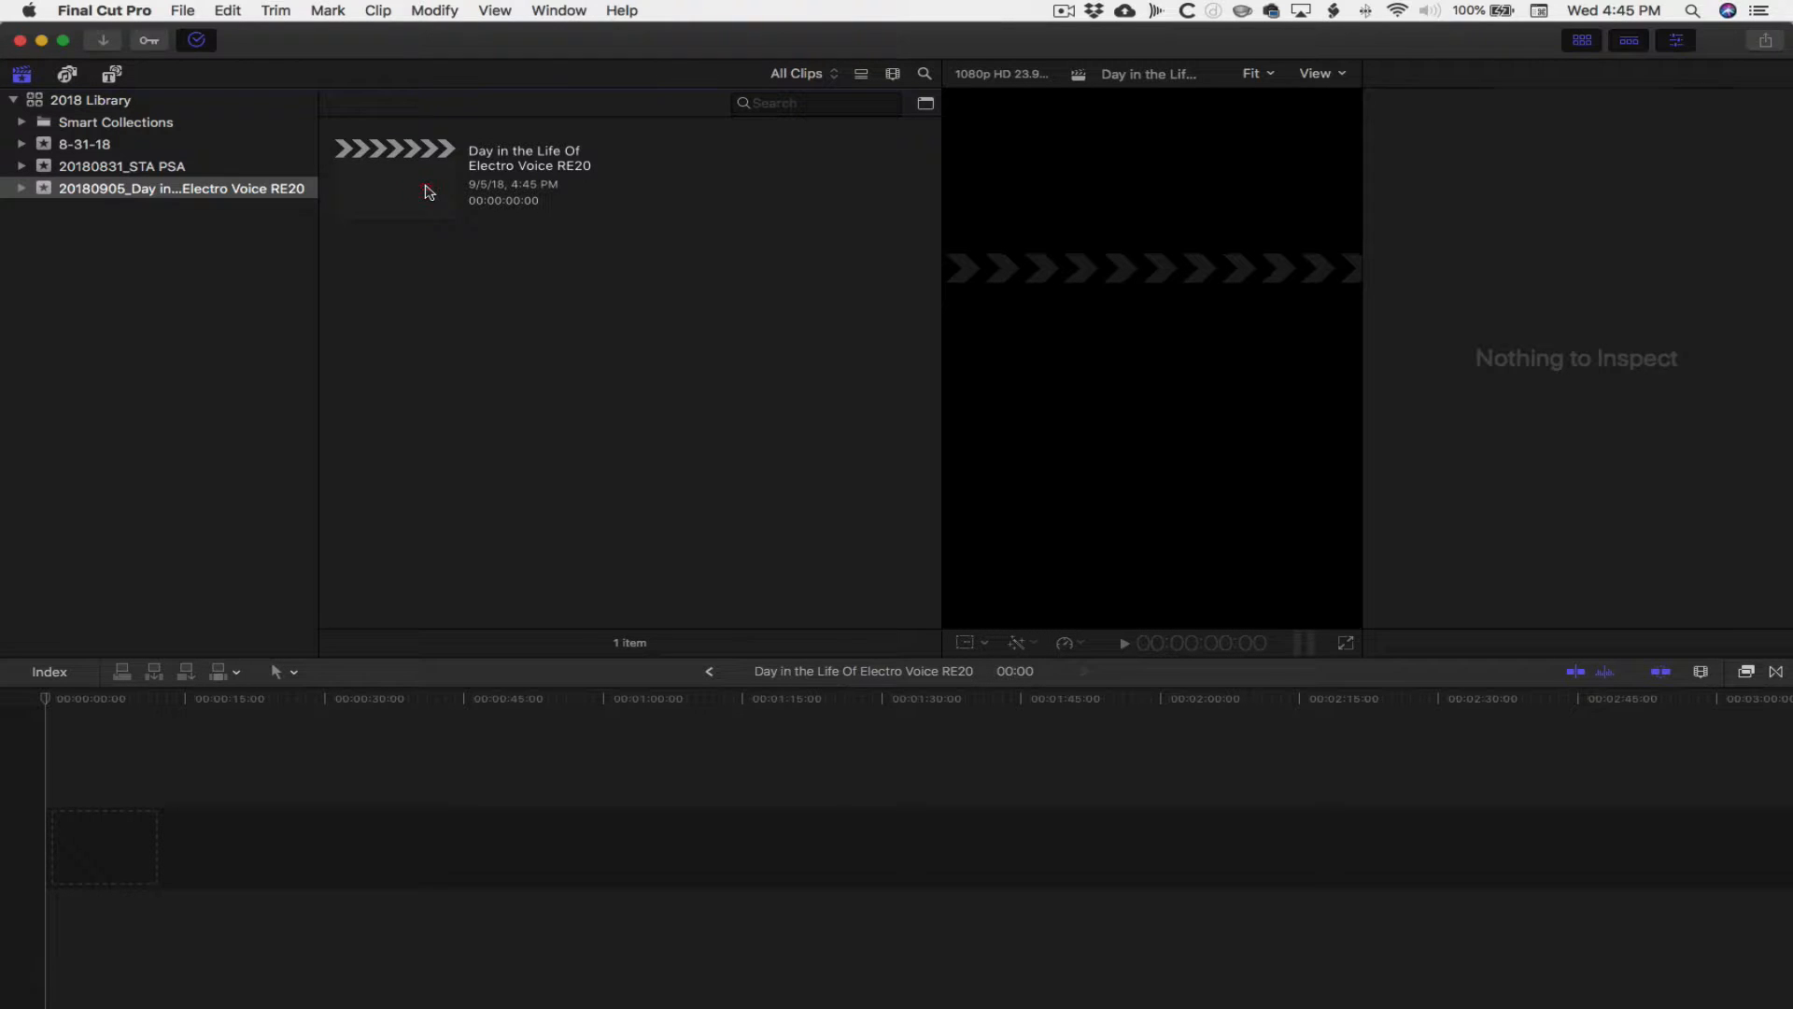
Open the "Day in the Life Of Electro Voice RE20" project in the timeline and clear the browser selection
click(429, 193)
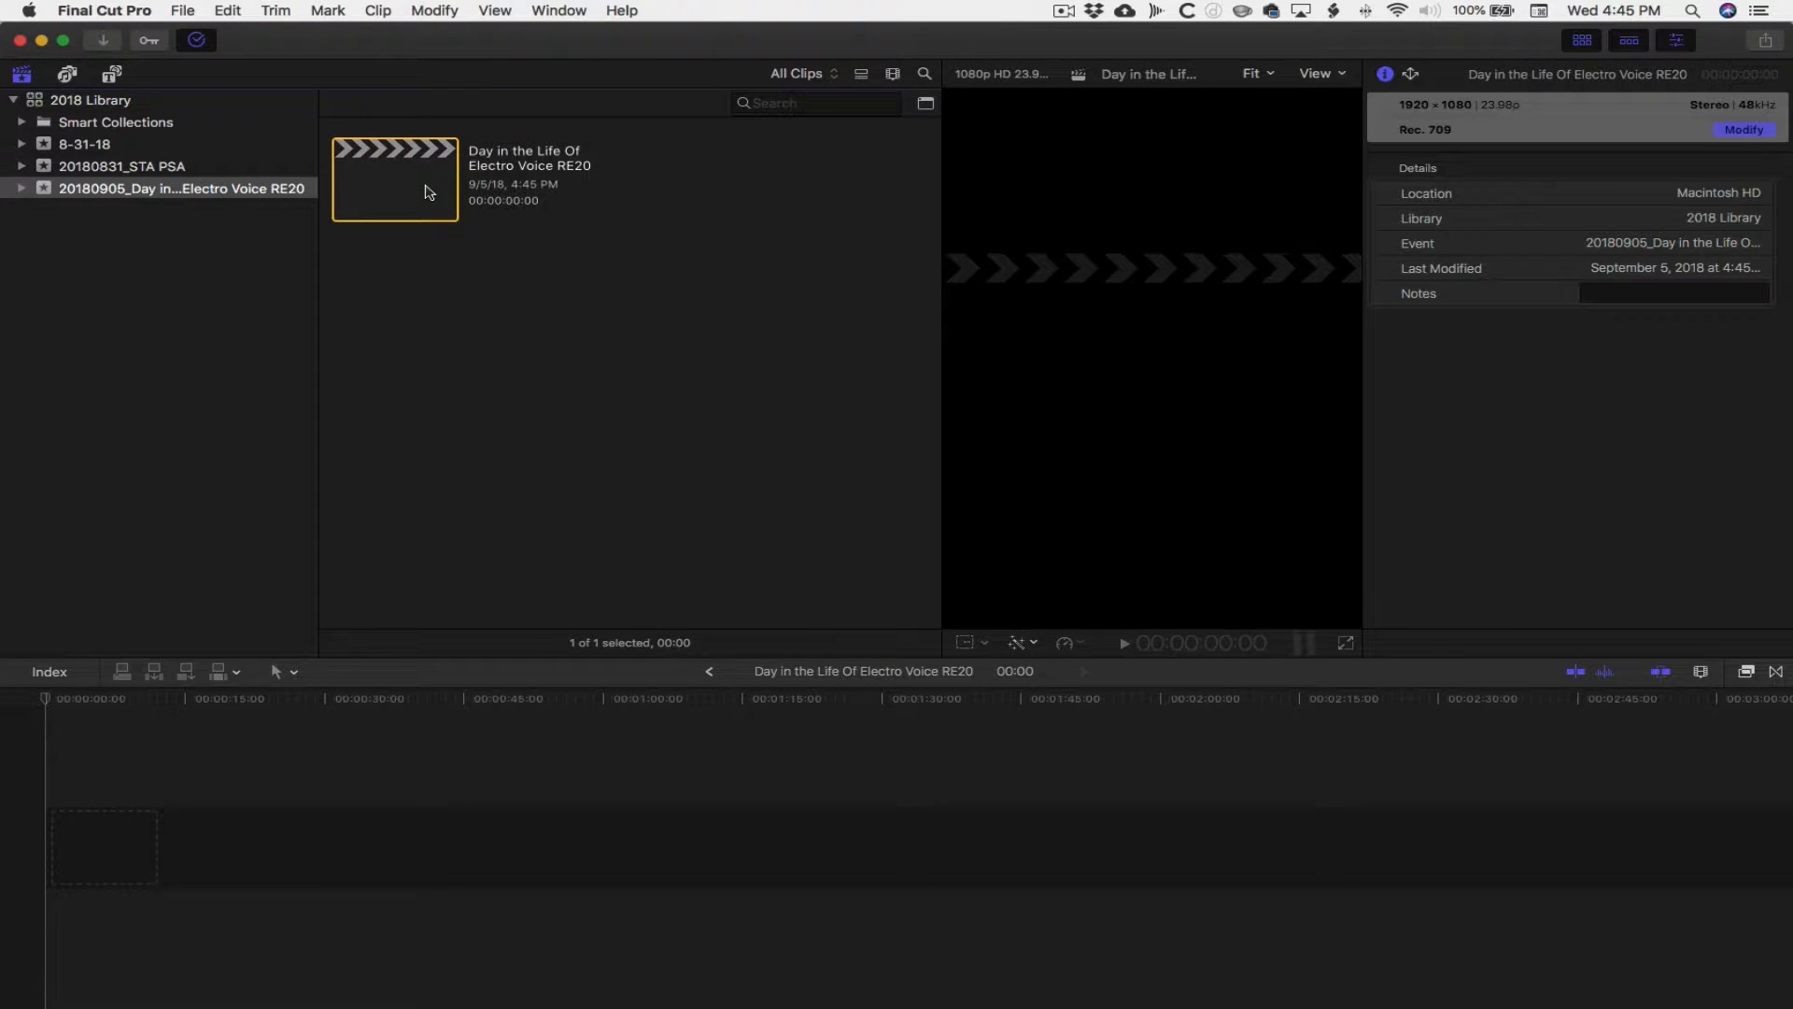
double_click(429, 192)
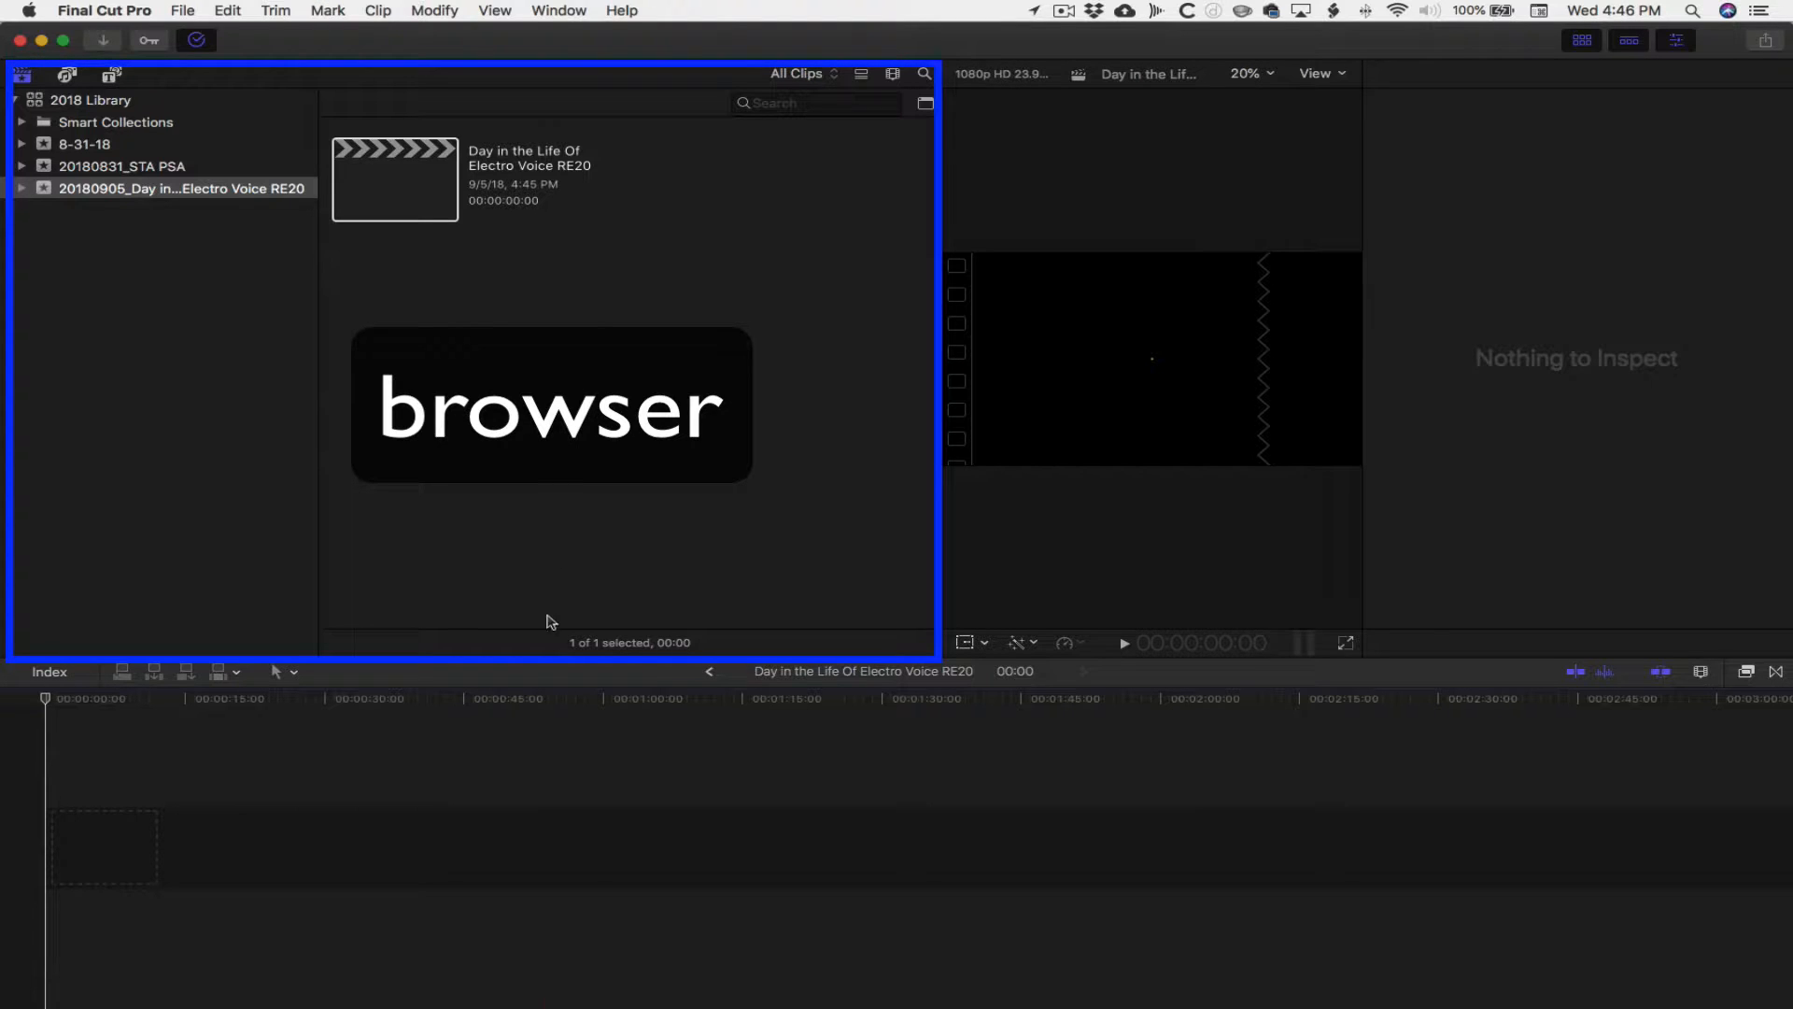
click(551, 470)
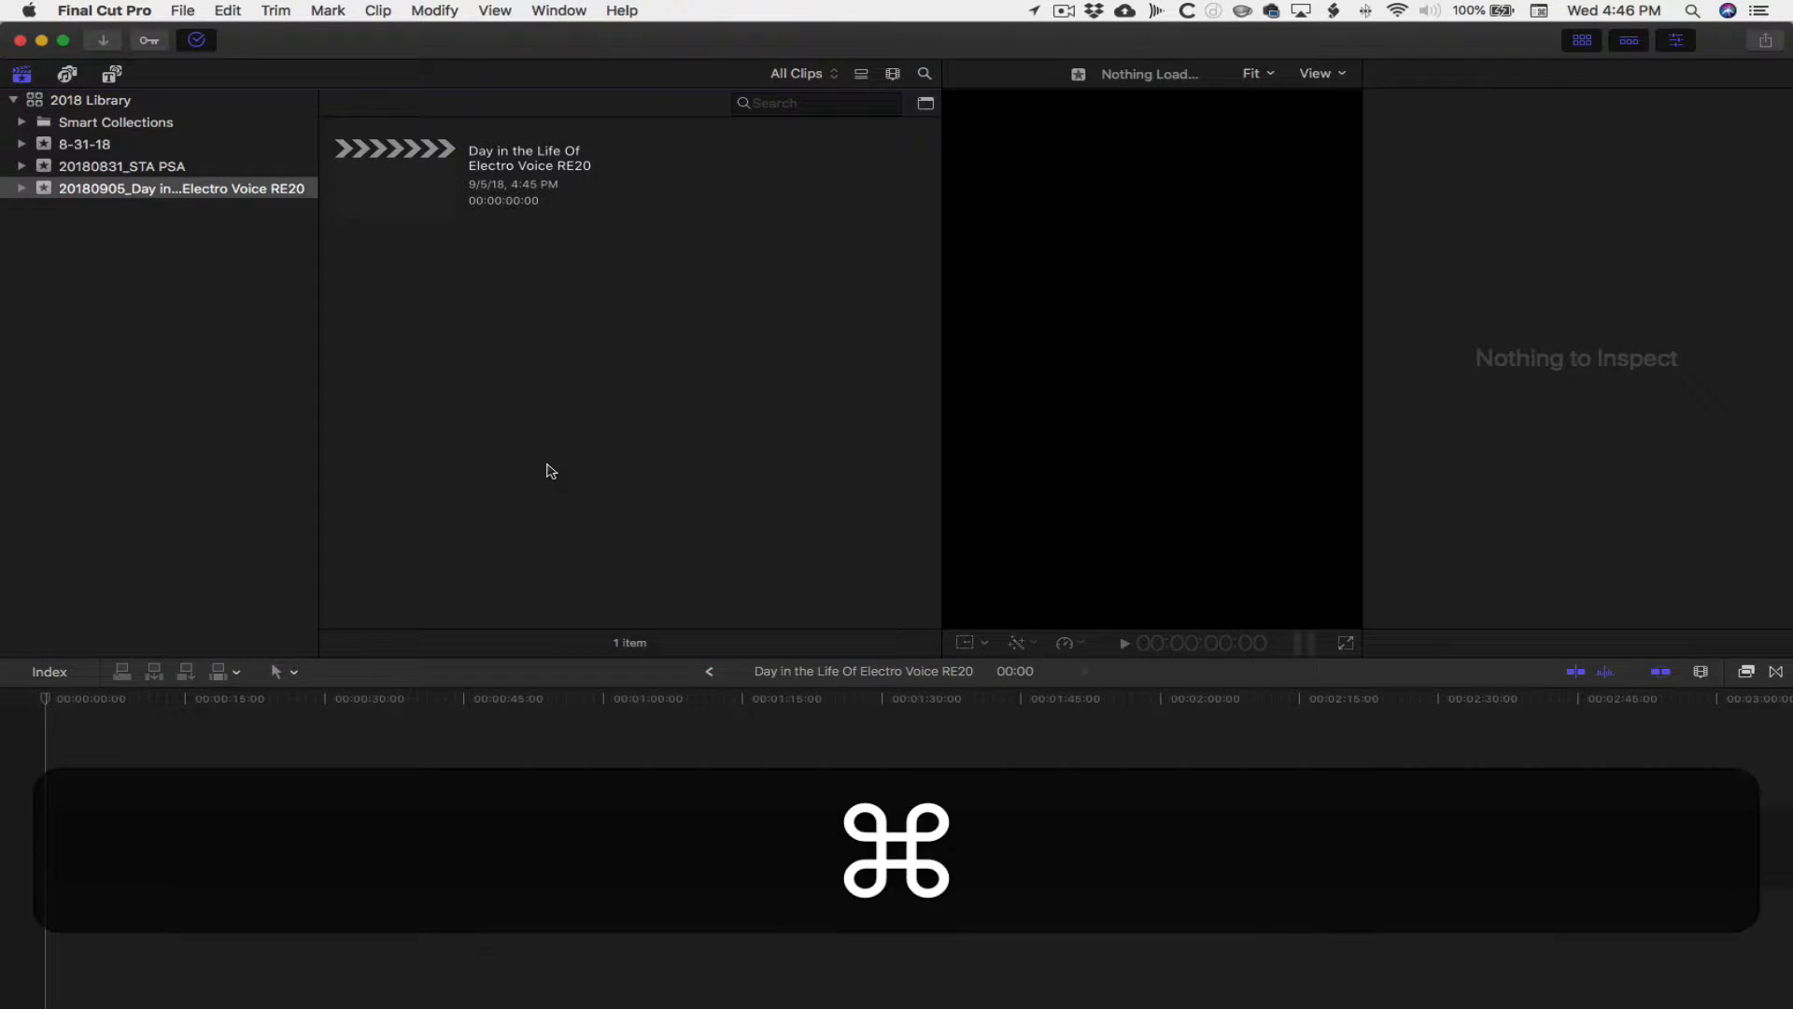
Switch to Finder with the Original Media folder window in front
key(super+Tab)
key(super+Tab)
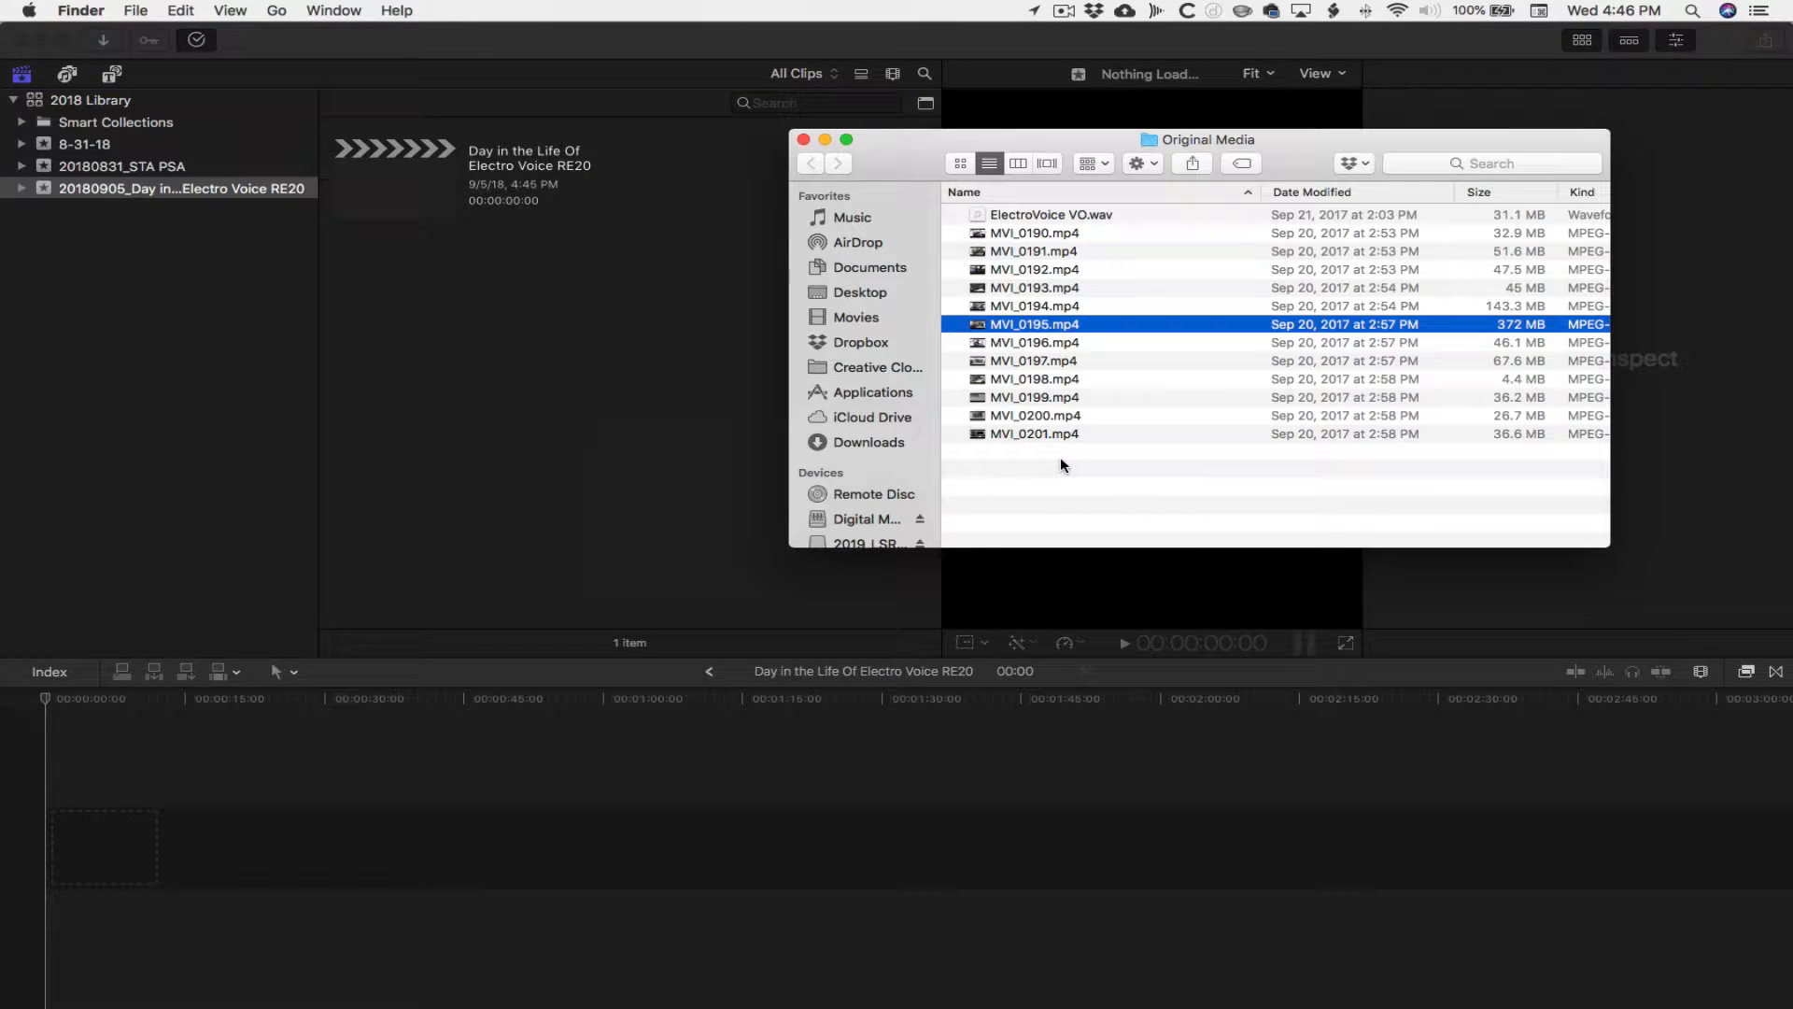
scroll(905, 451, down, 3)
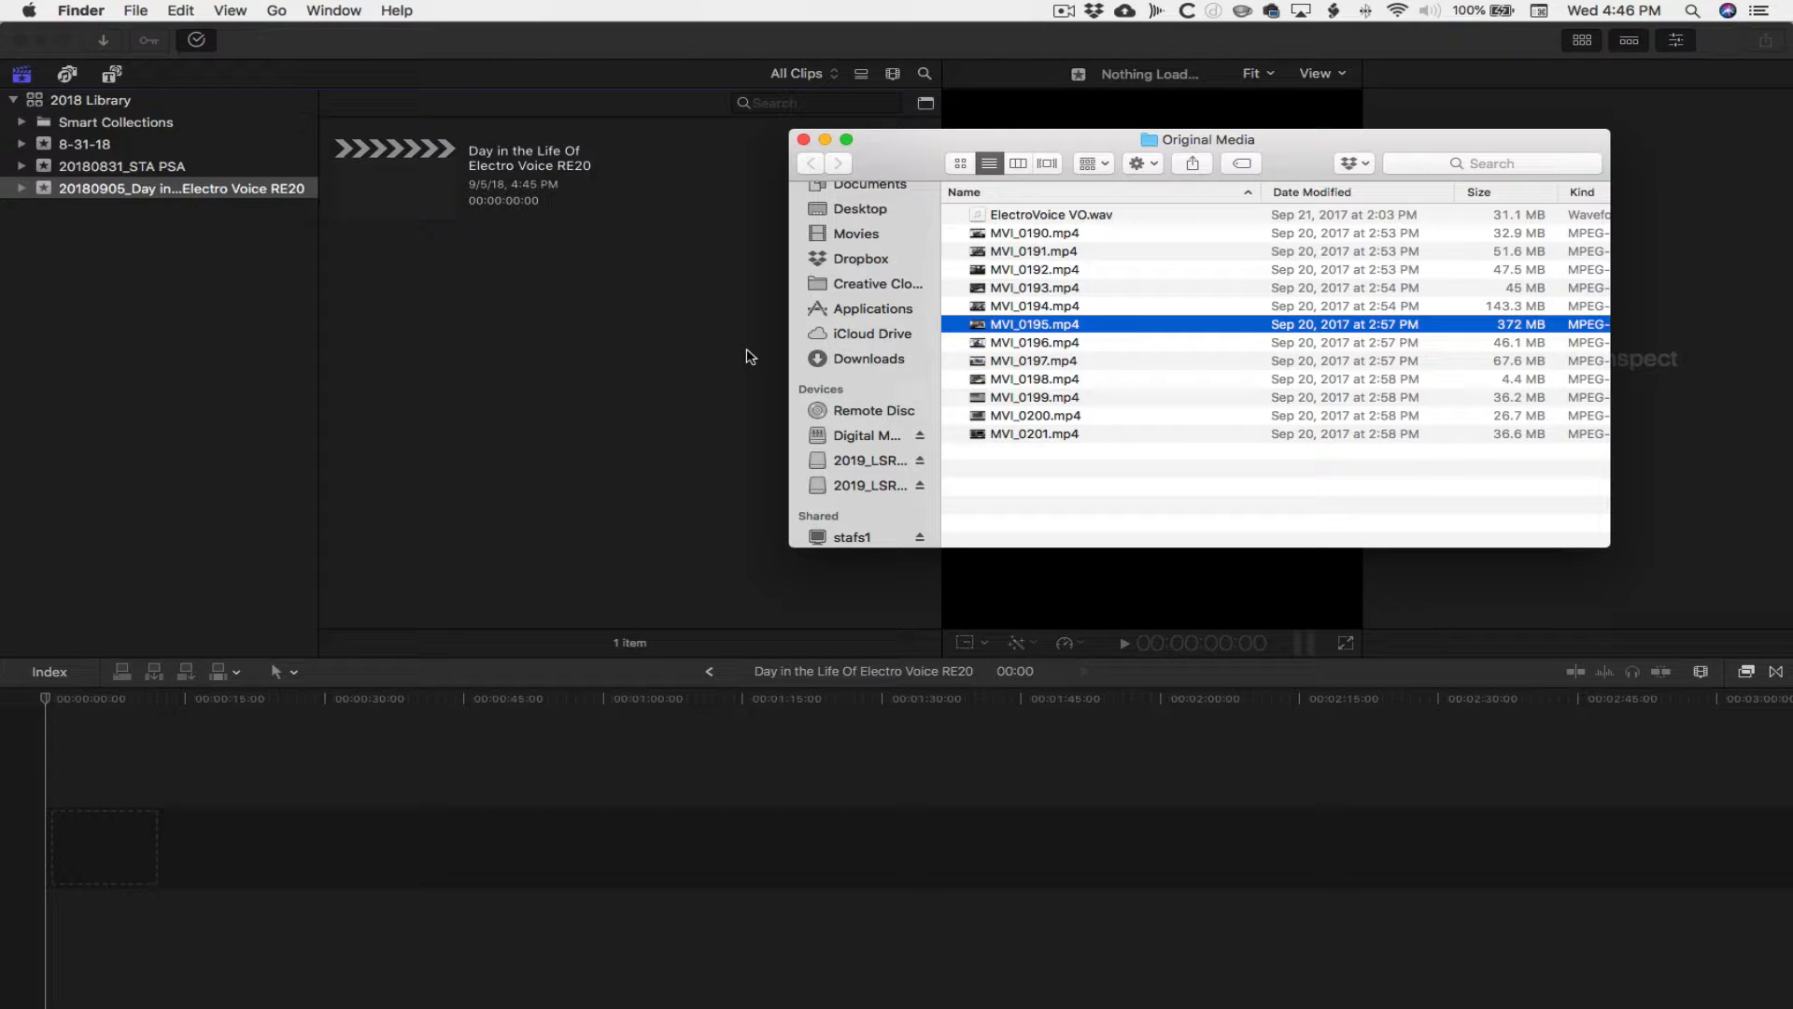
click(1076, 466)
click(1068, 231)
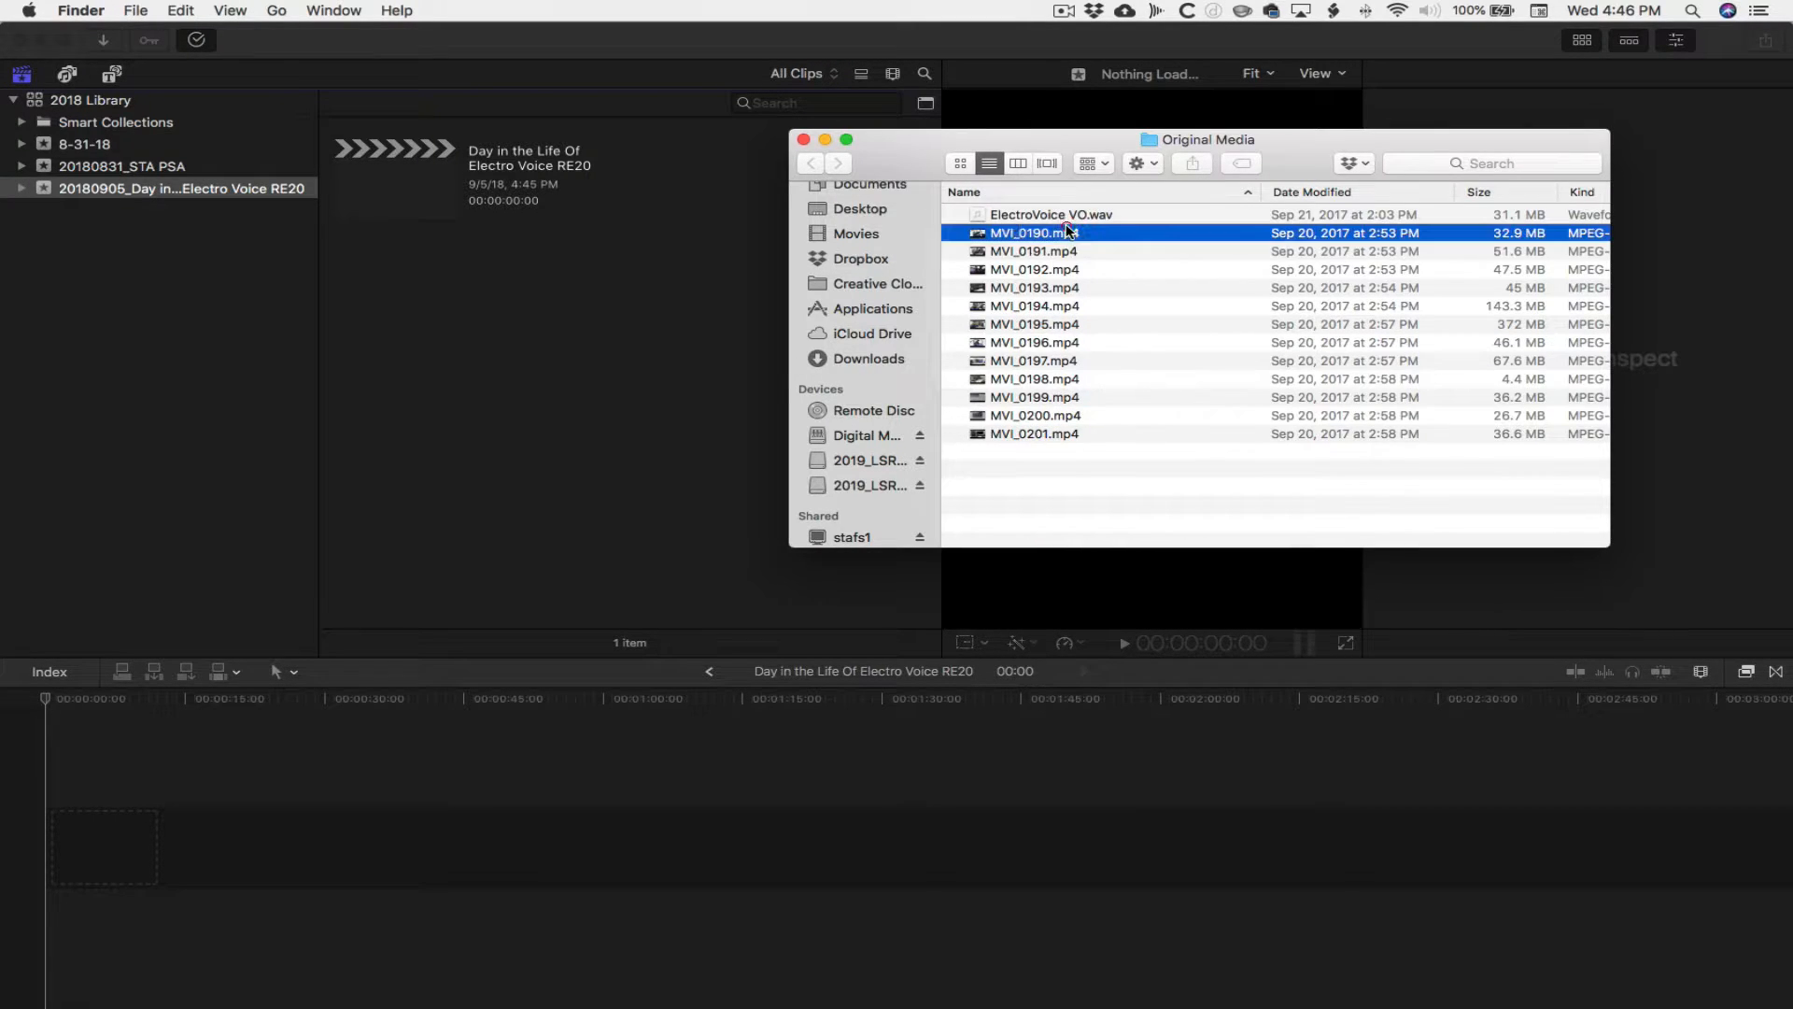
click(1065, 216)
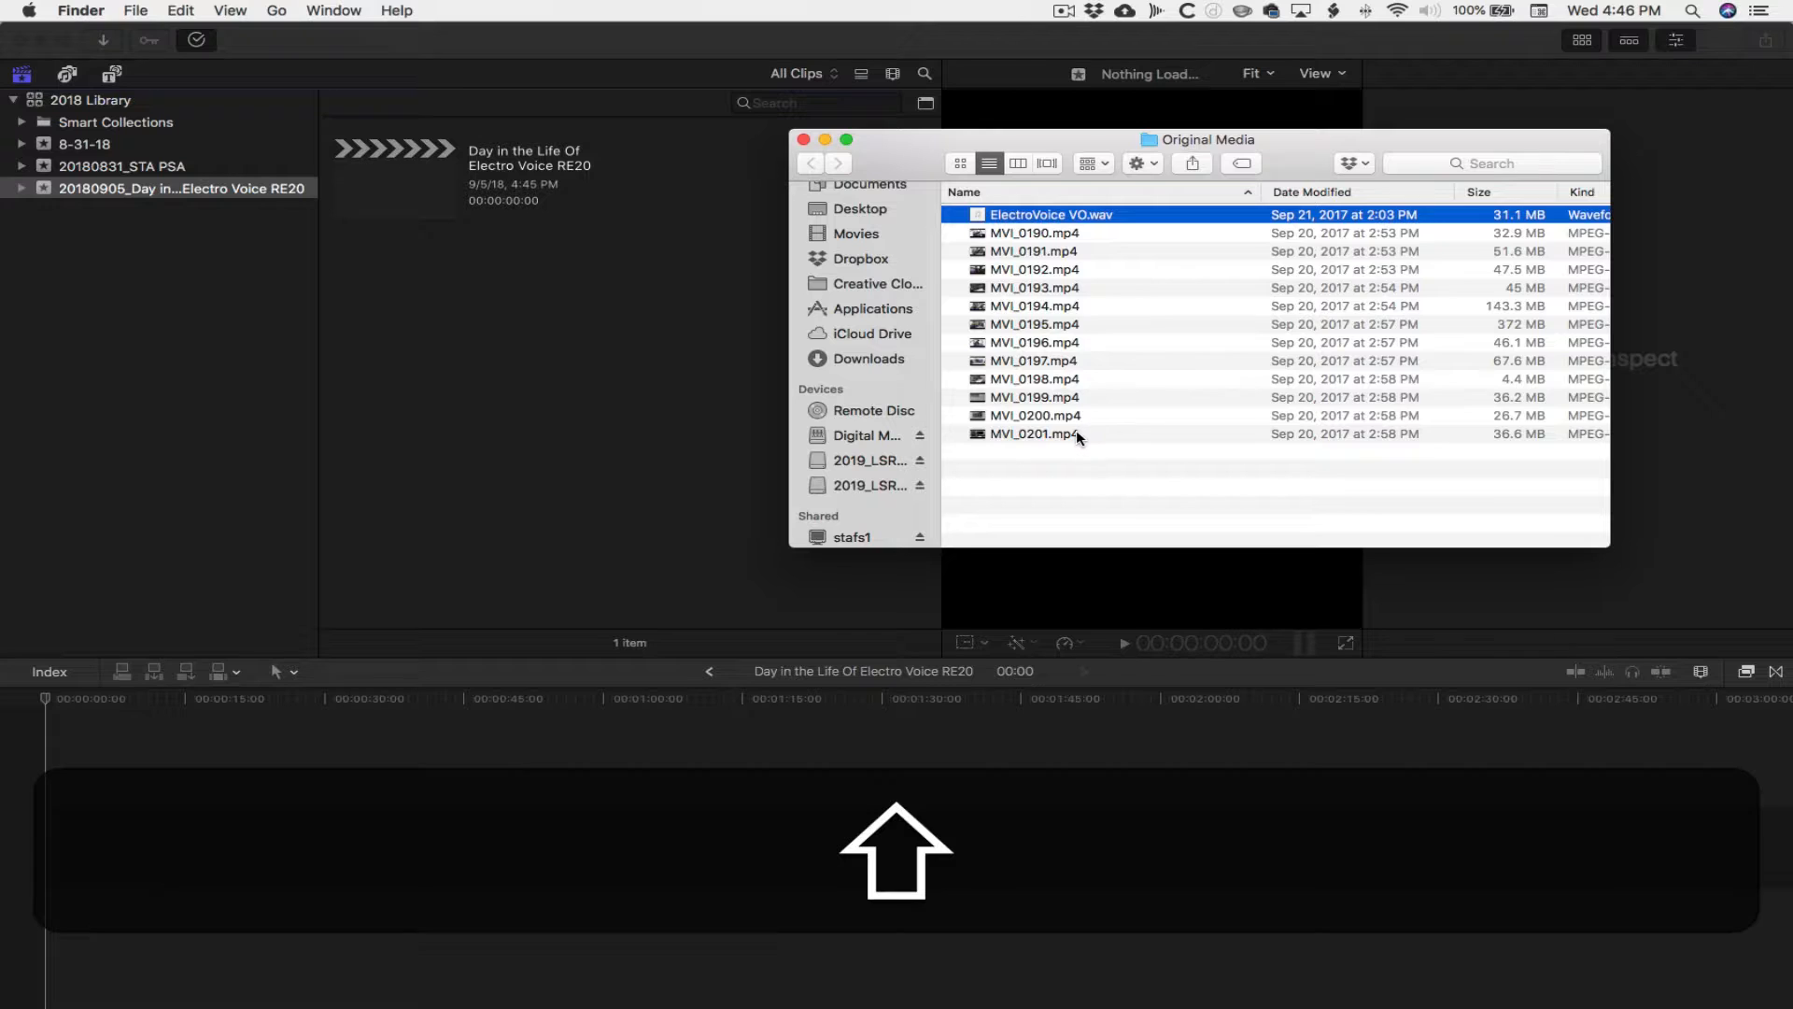
shift+click(1077, 433)
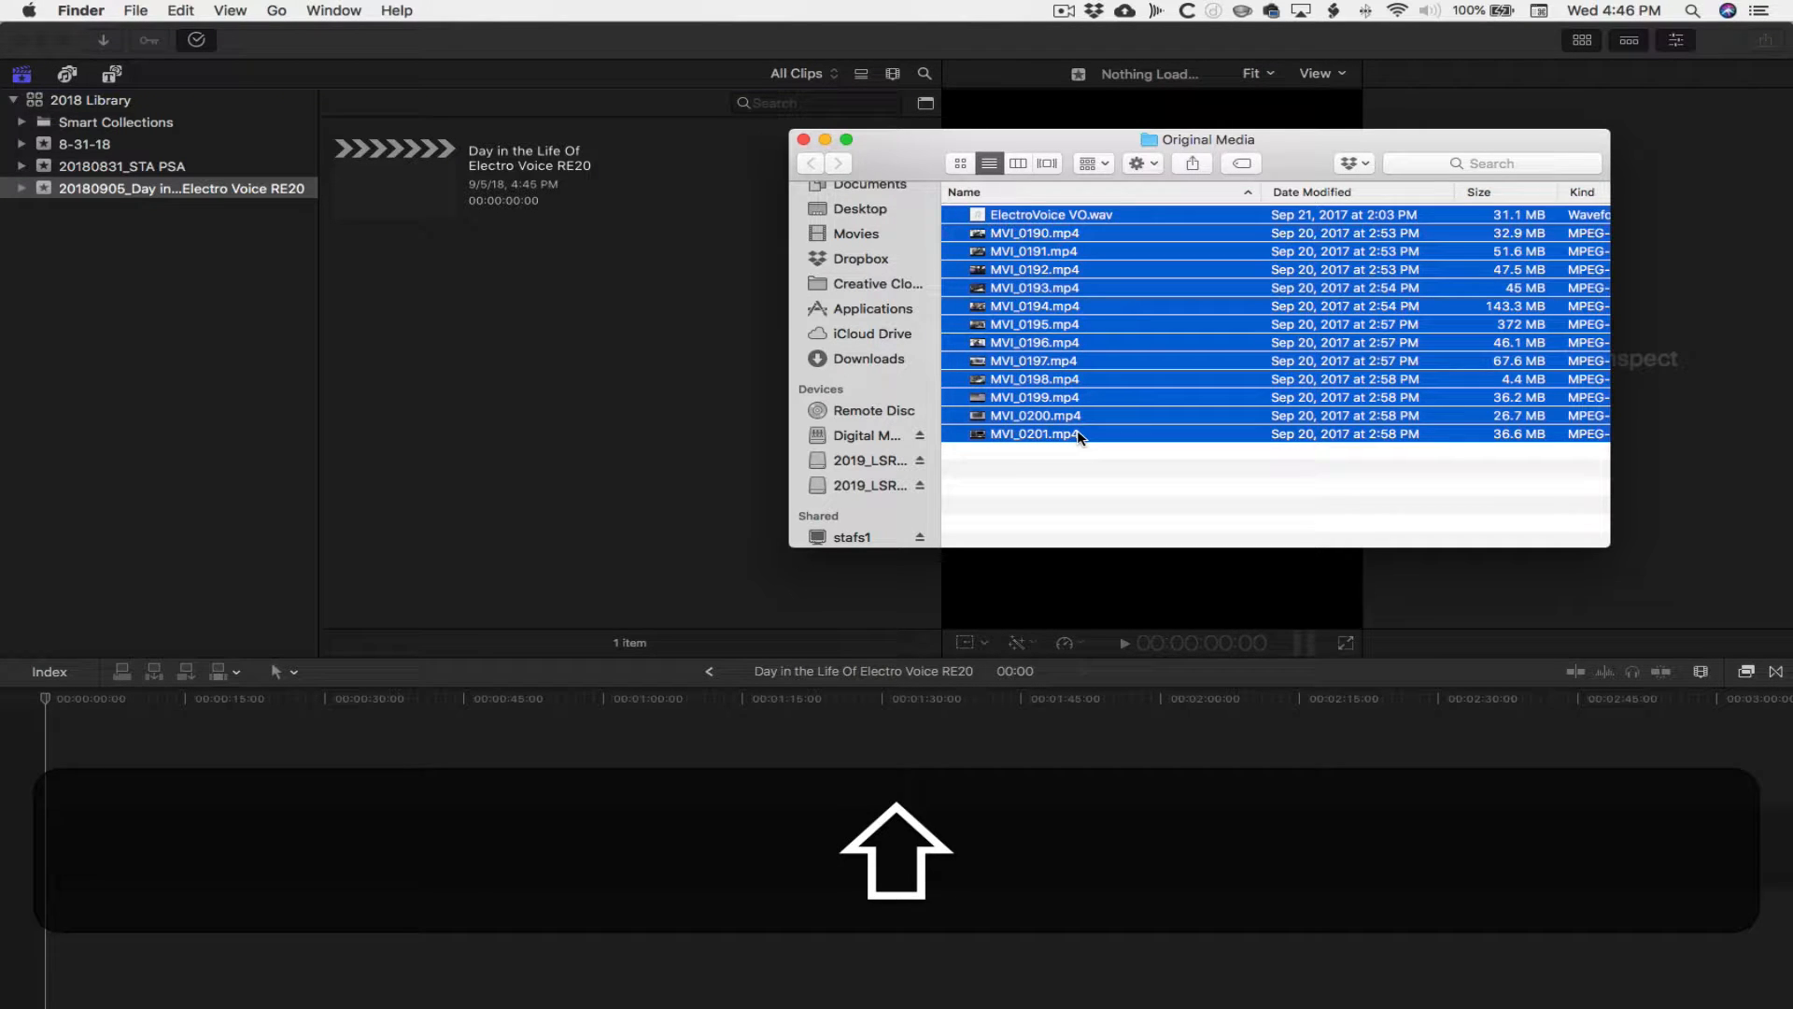
click(1080, 457)
Import all Original Media files, ElectroVoice VO.wav and MVI_0190.mp4 through MVI_0201.mp4, into the 20180905 event
click(1079, 434)
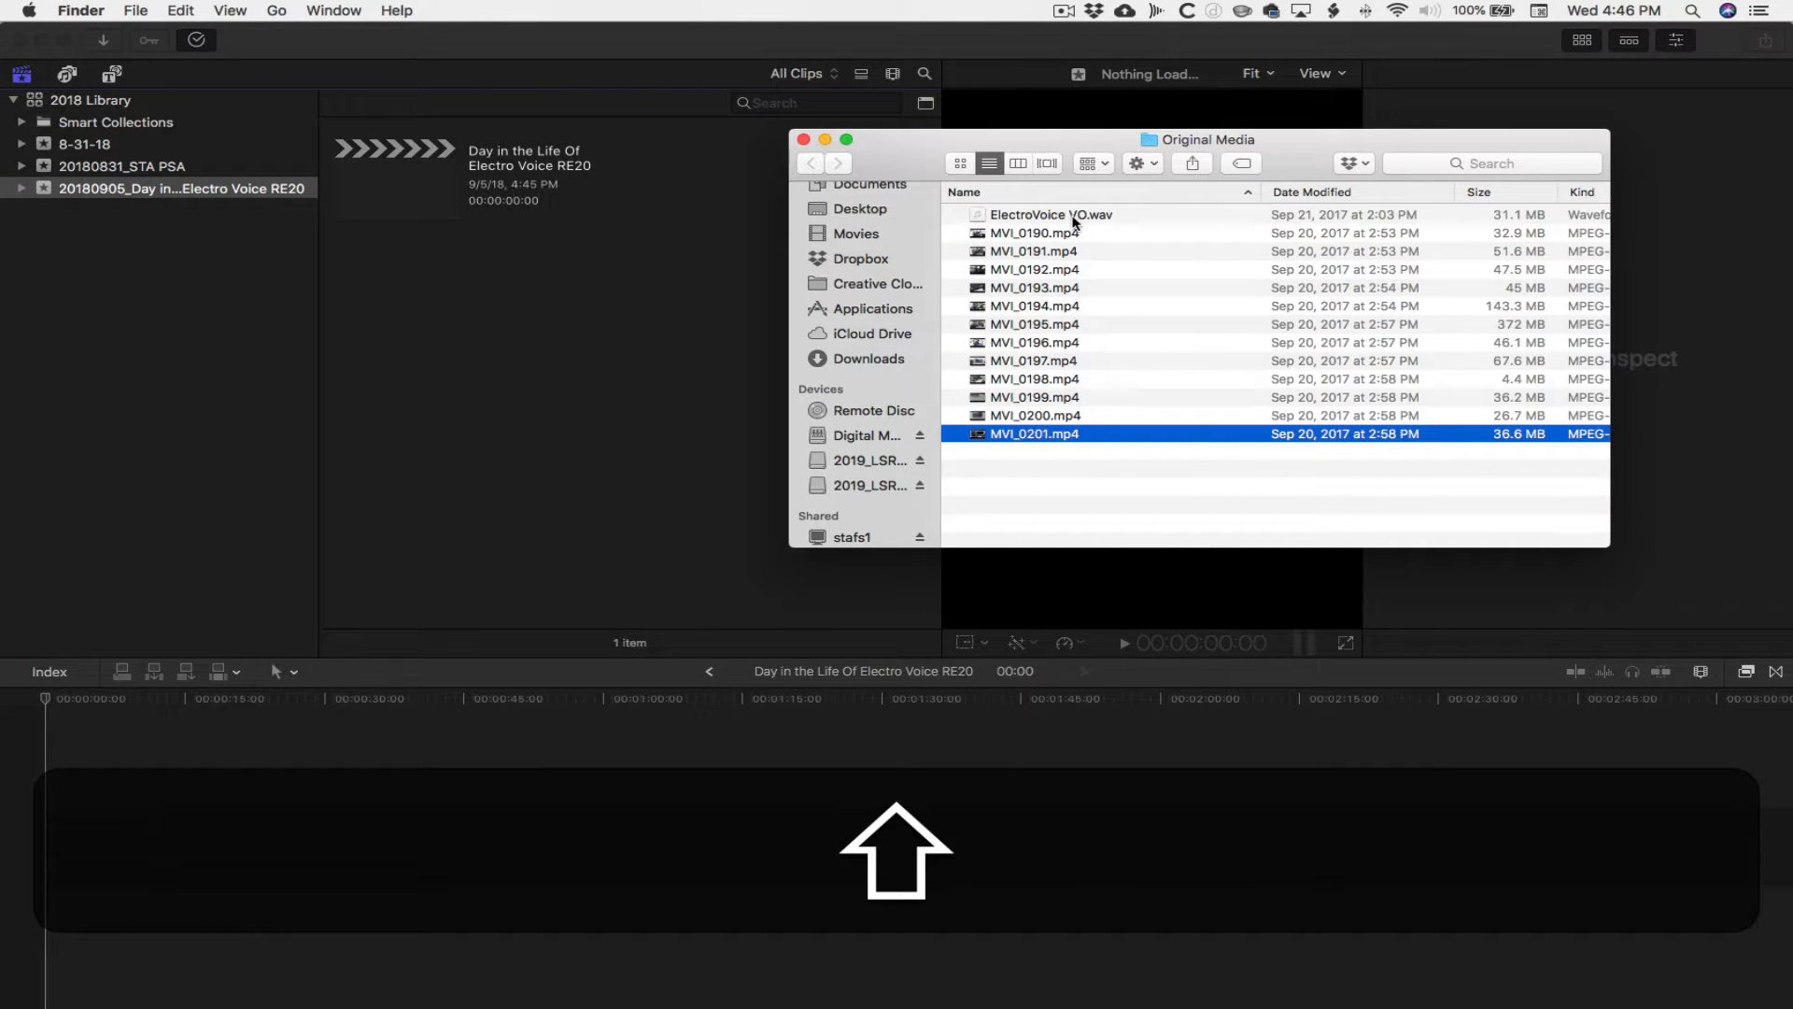
shift+click(1075, 221)
drag(1084, 287, 589, 344)
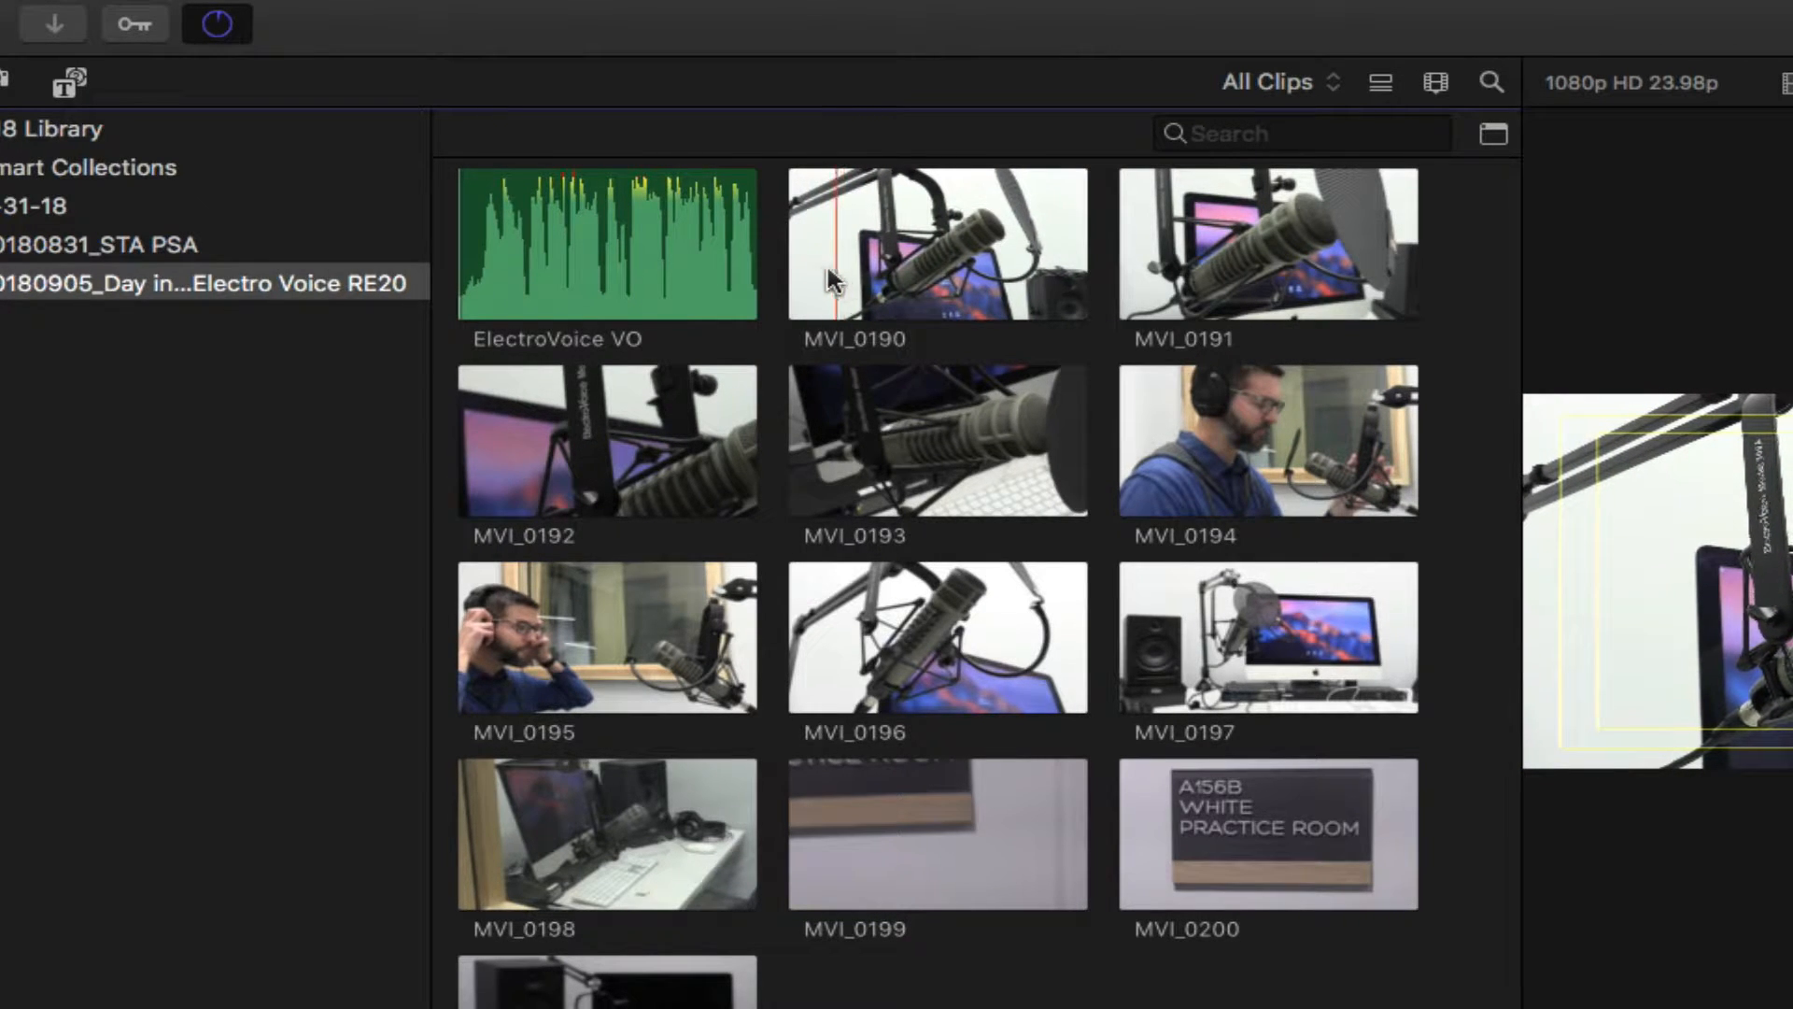
Play clip MVI_0190, mark a range from about 40% to 65% of its length, and rate that range as a favorite
key(space)
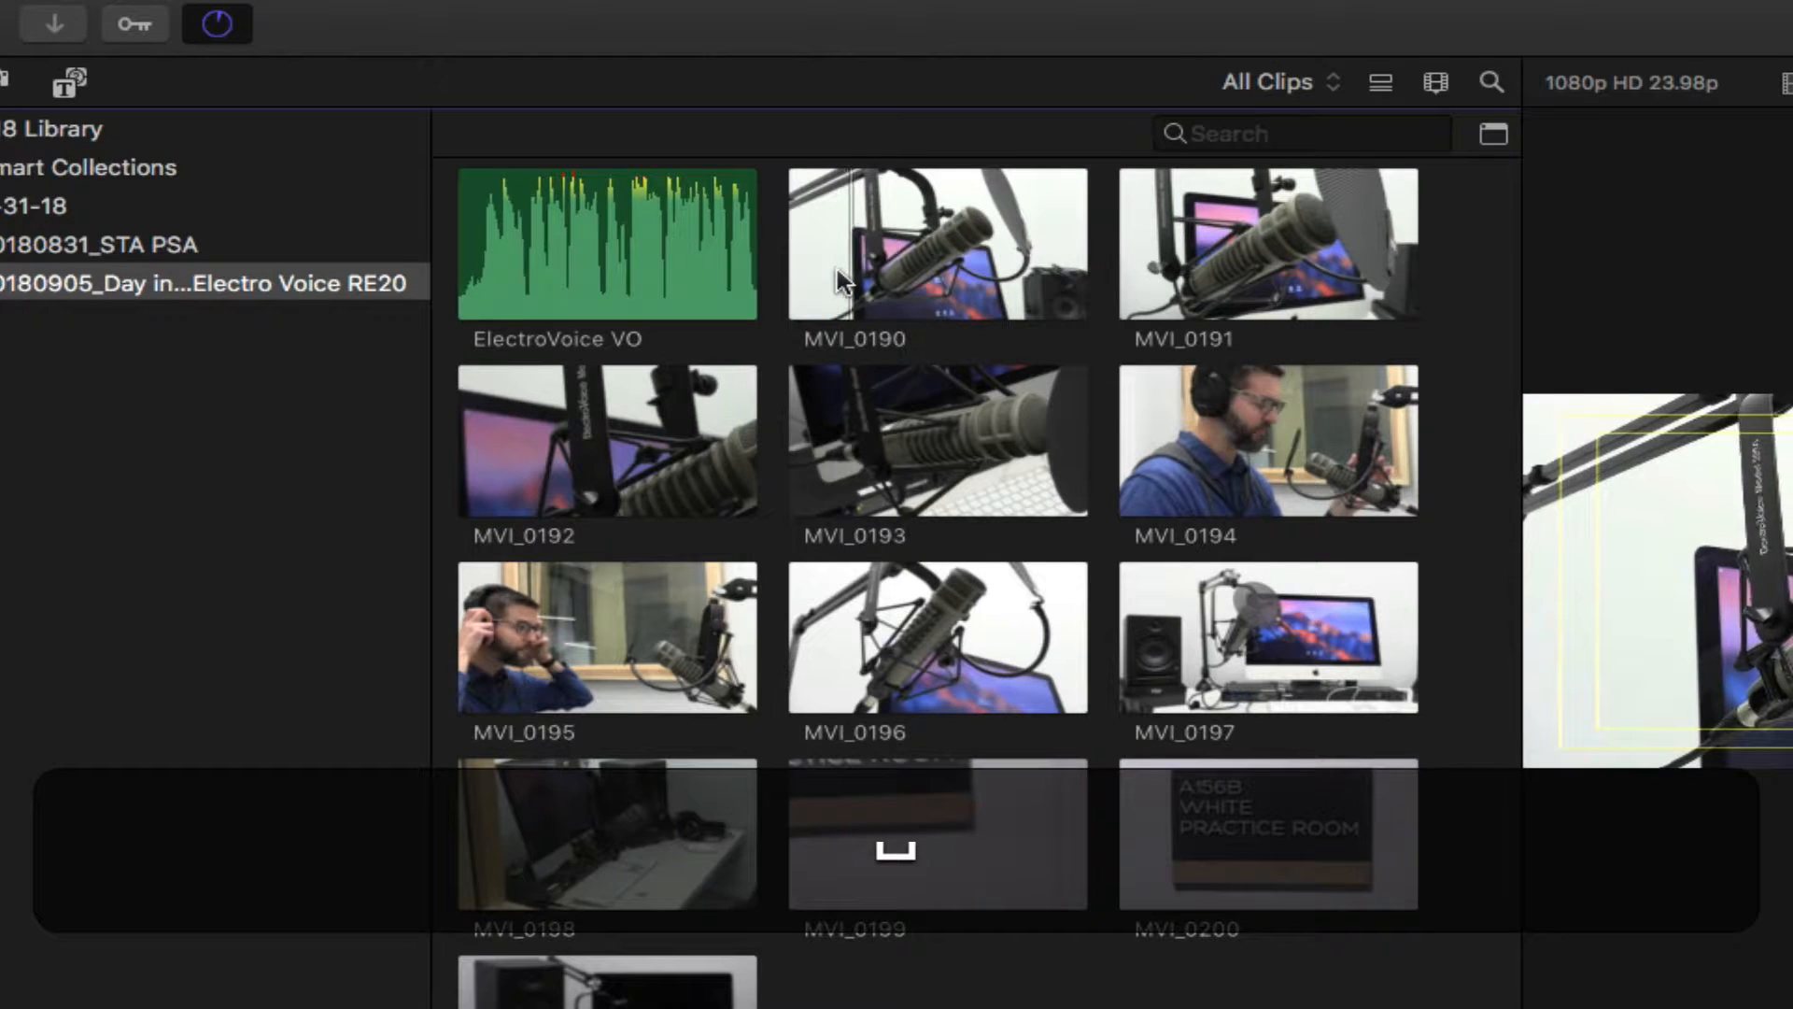
key(space)
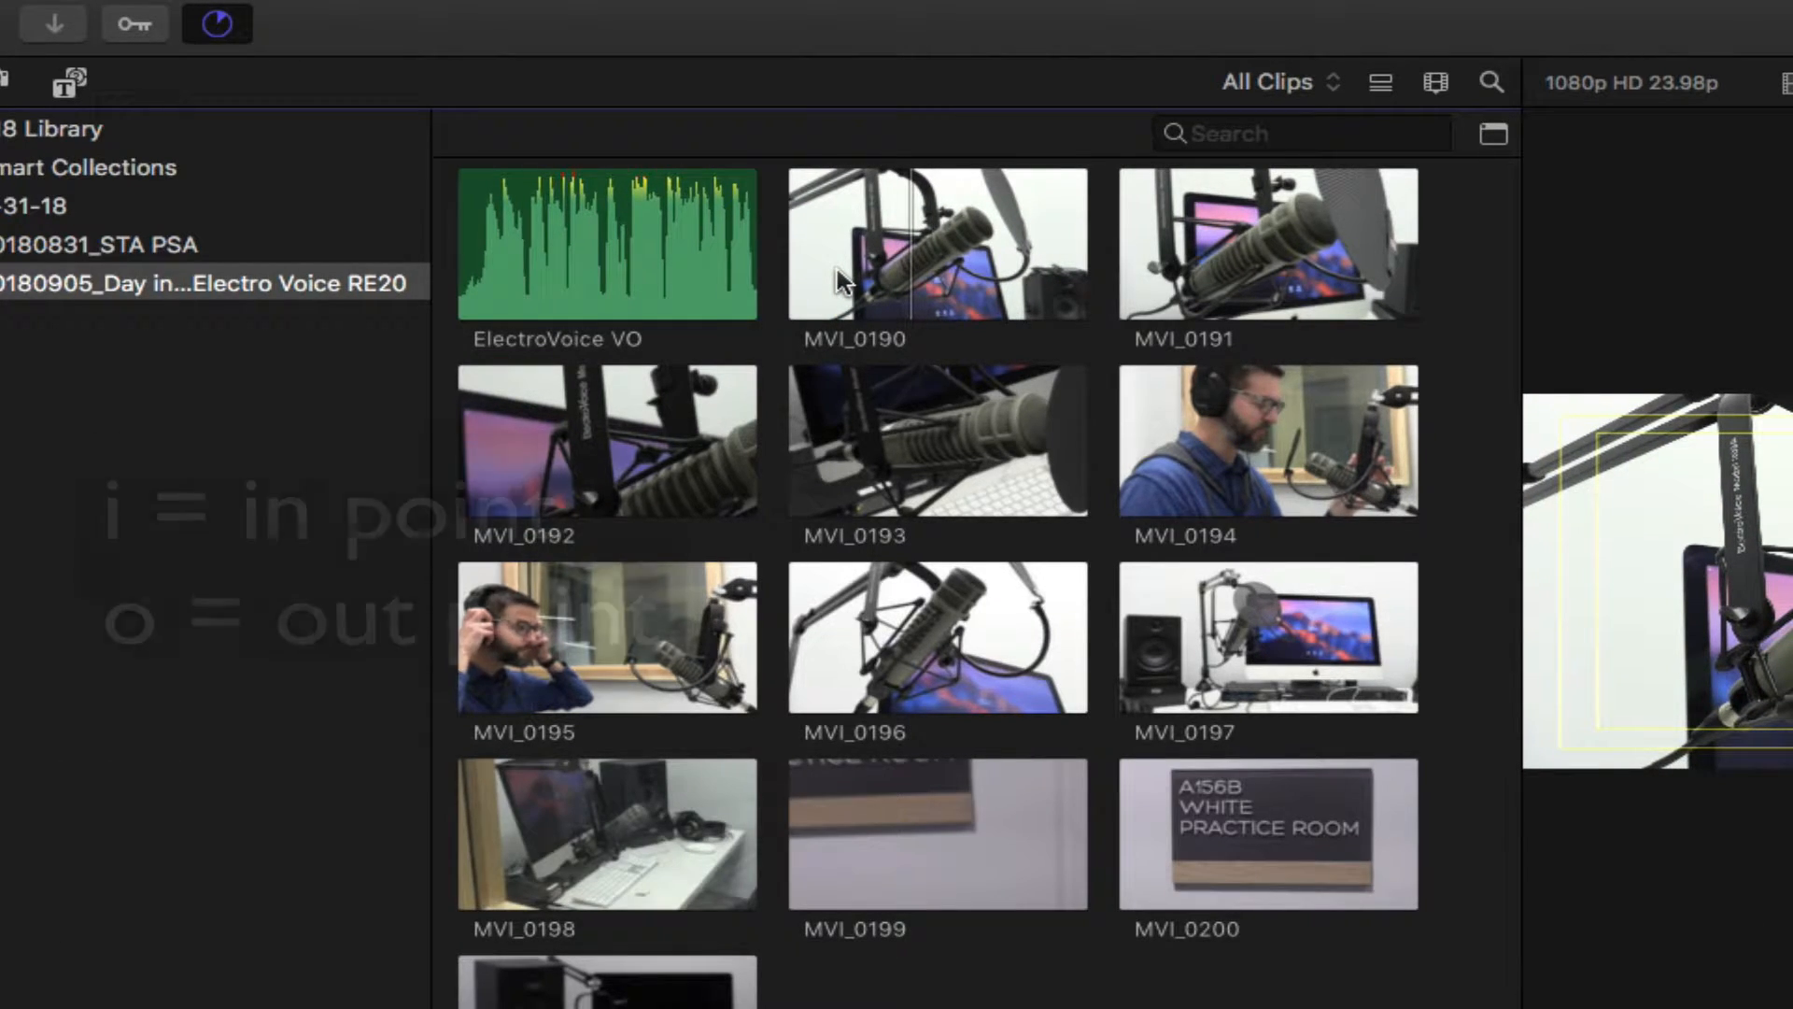
key(i)
key(space)
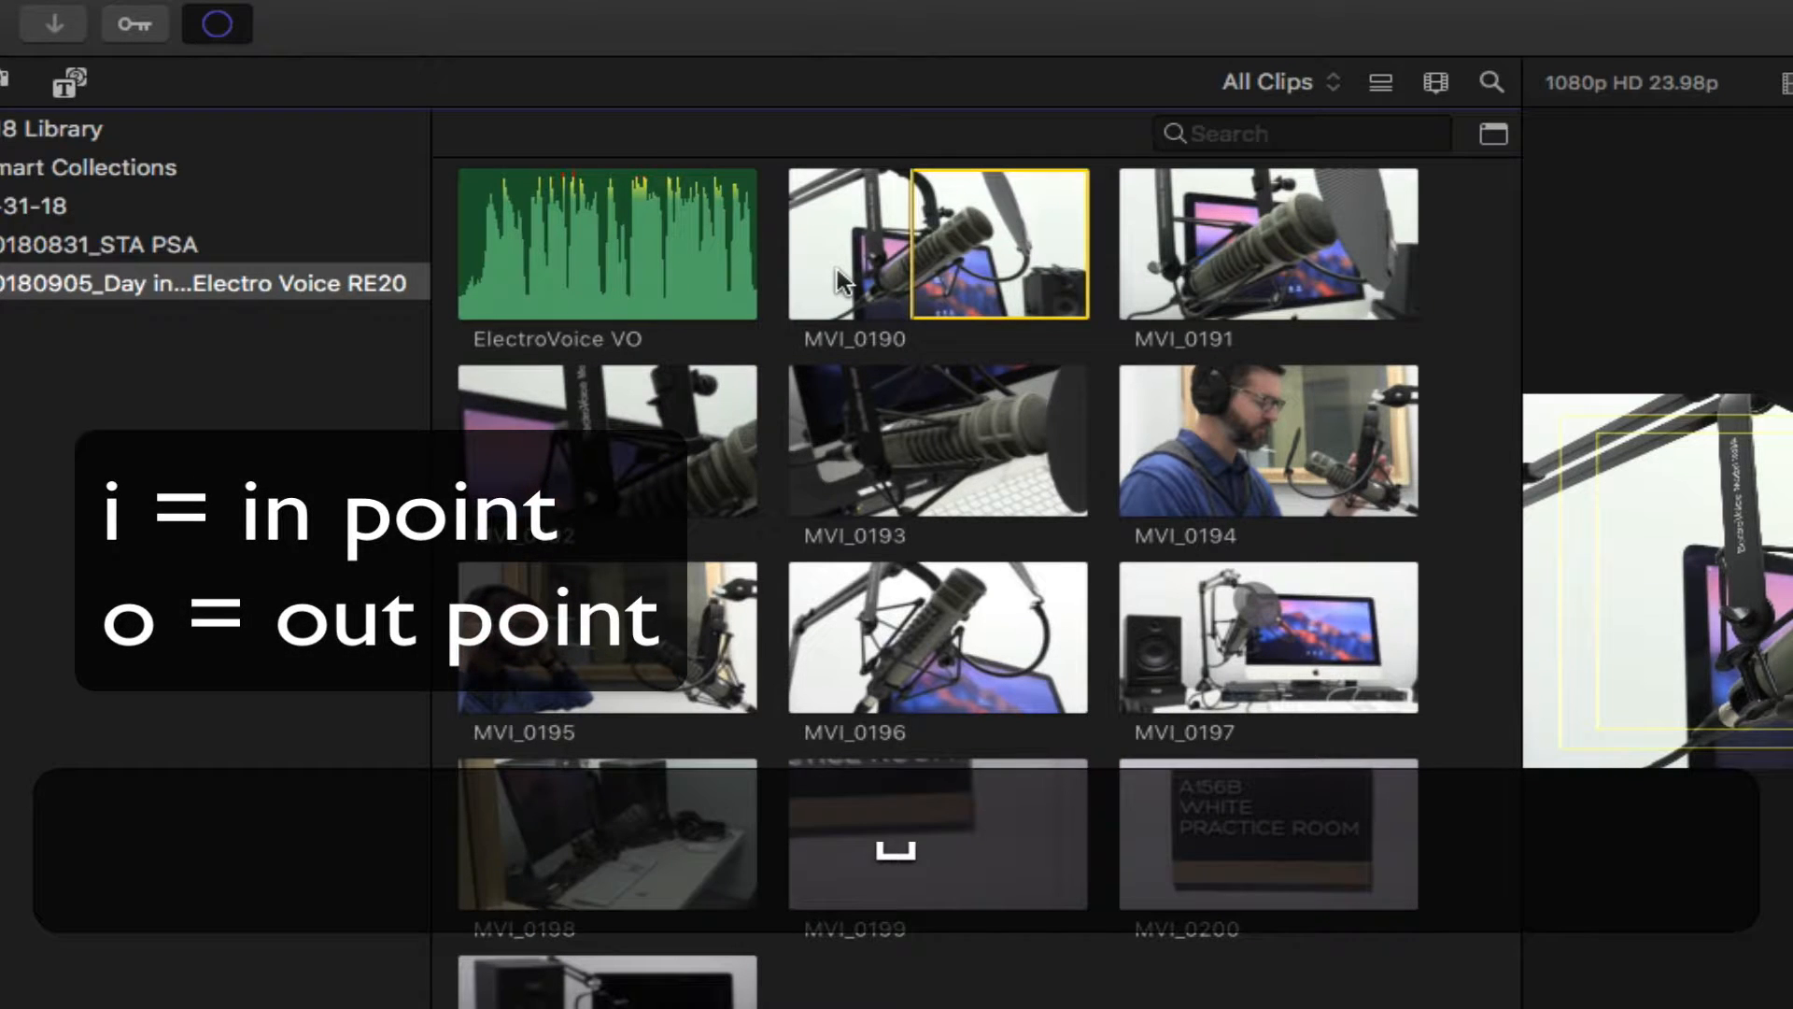
key(space)
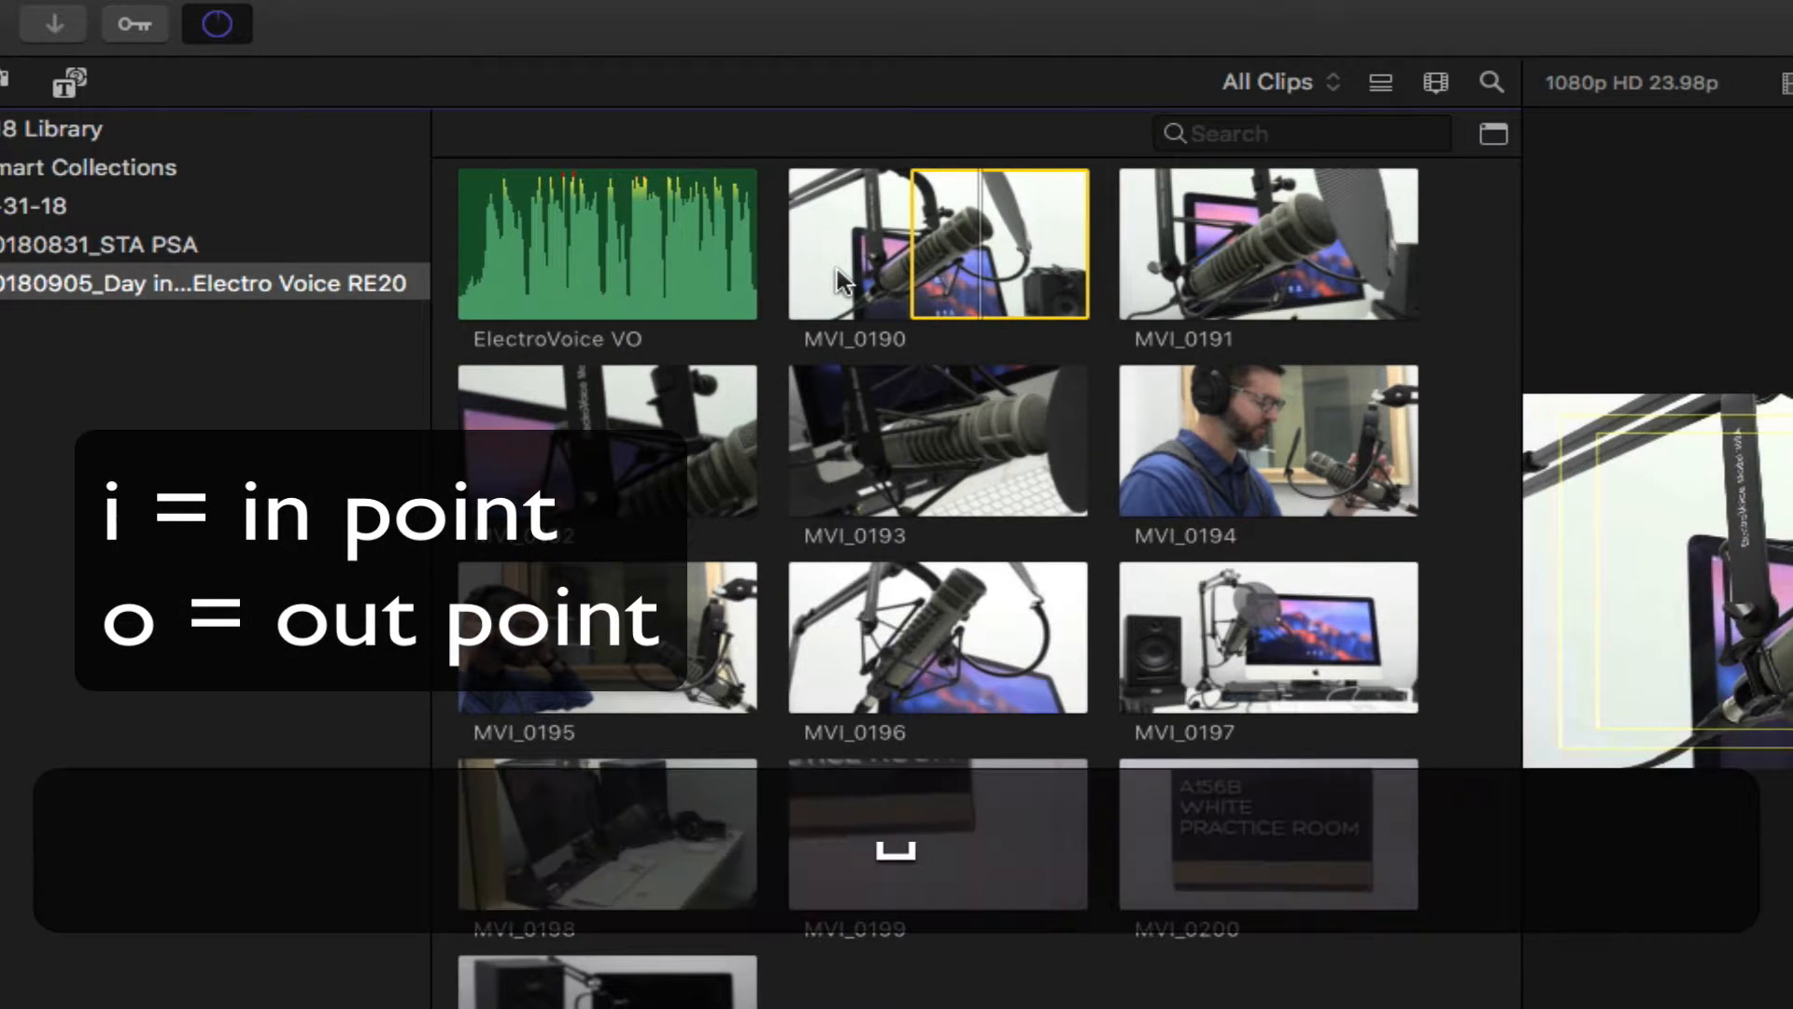
key(o)
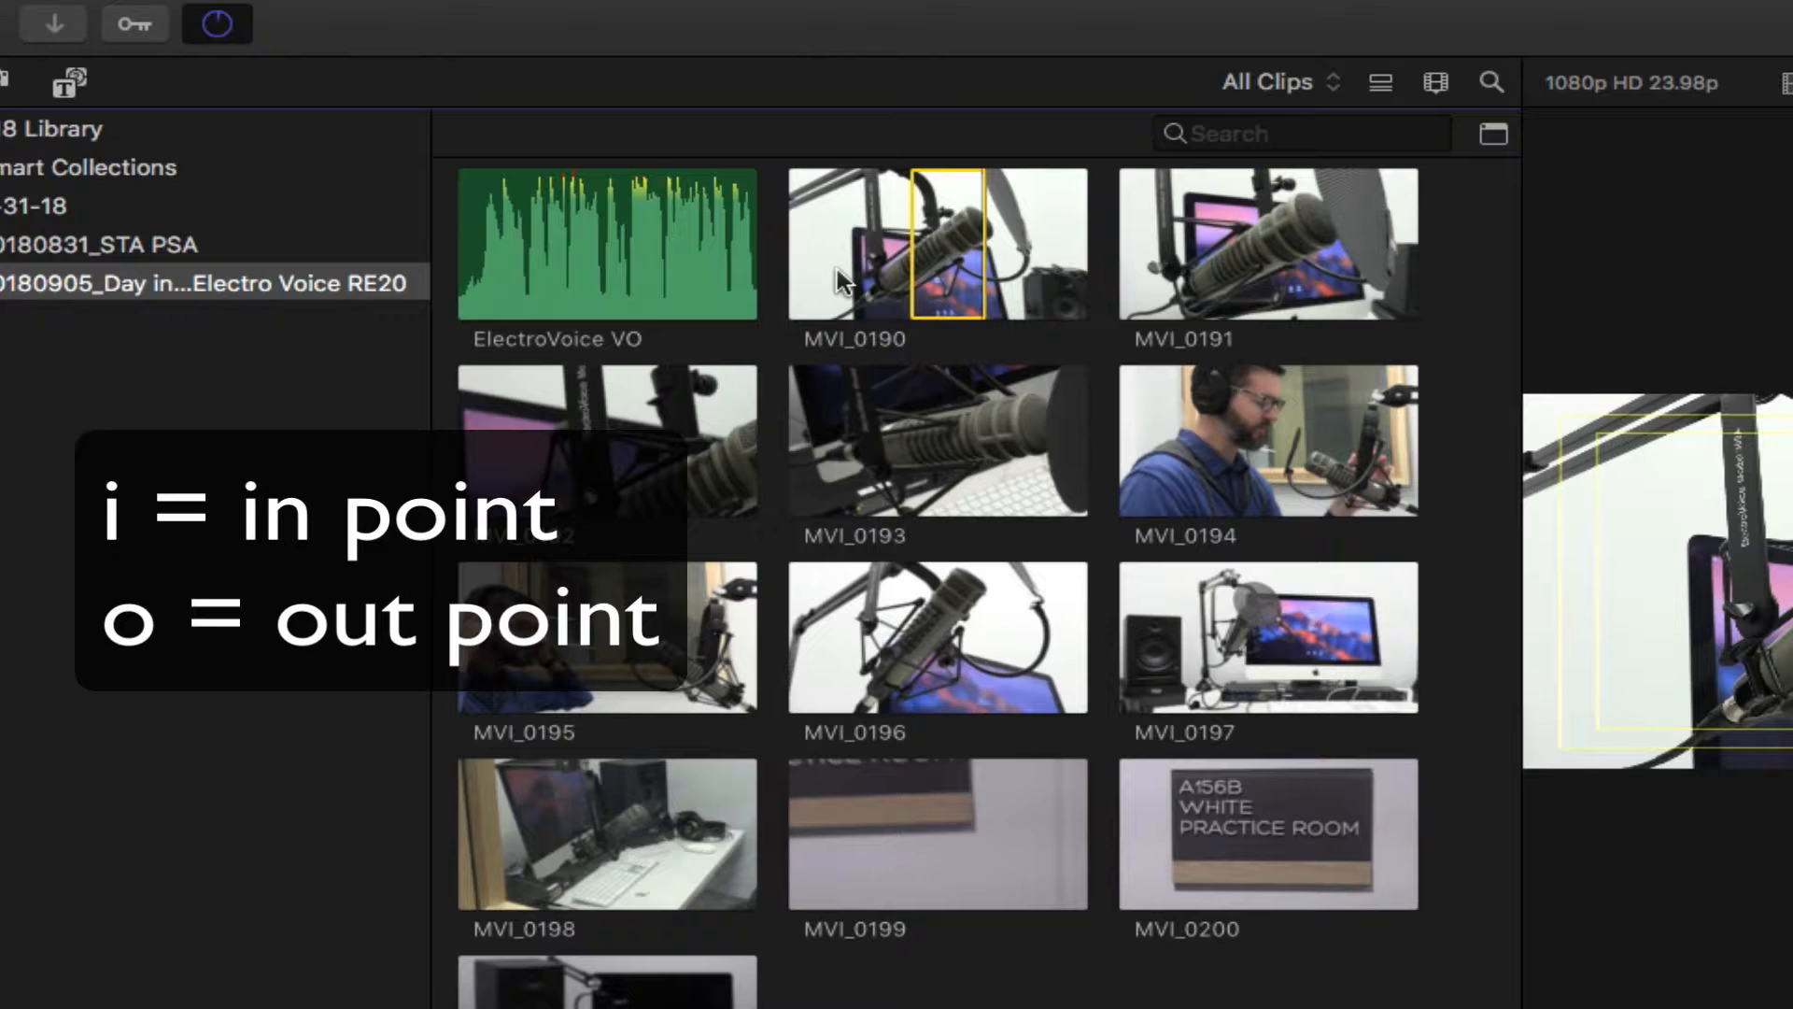
key(f)
Mark a range in clip MVI_0191 from about 20% to 45% of its length and rate it as a favorite
key(Down)
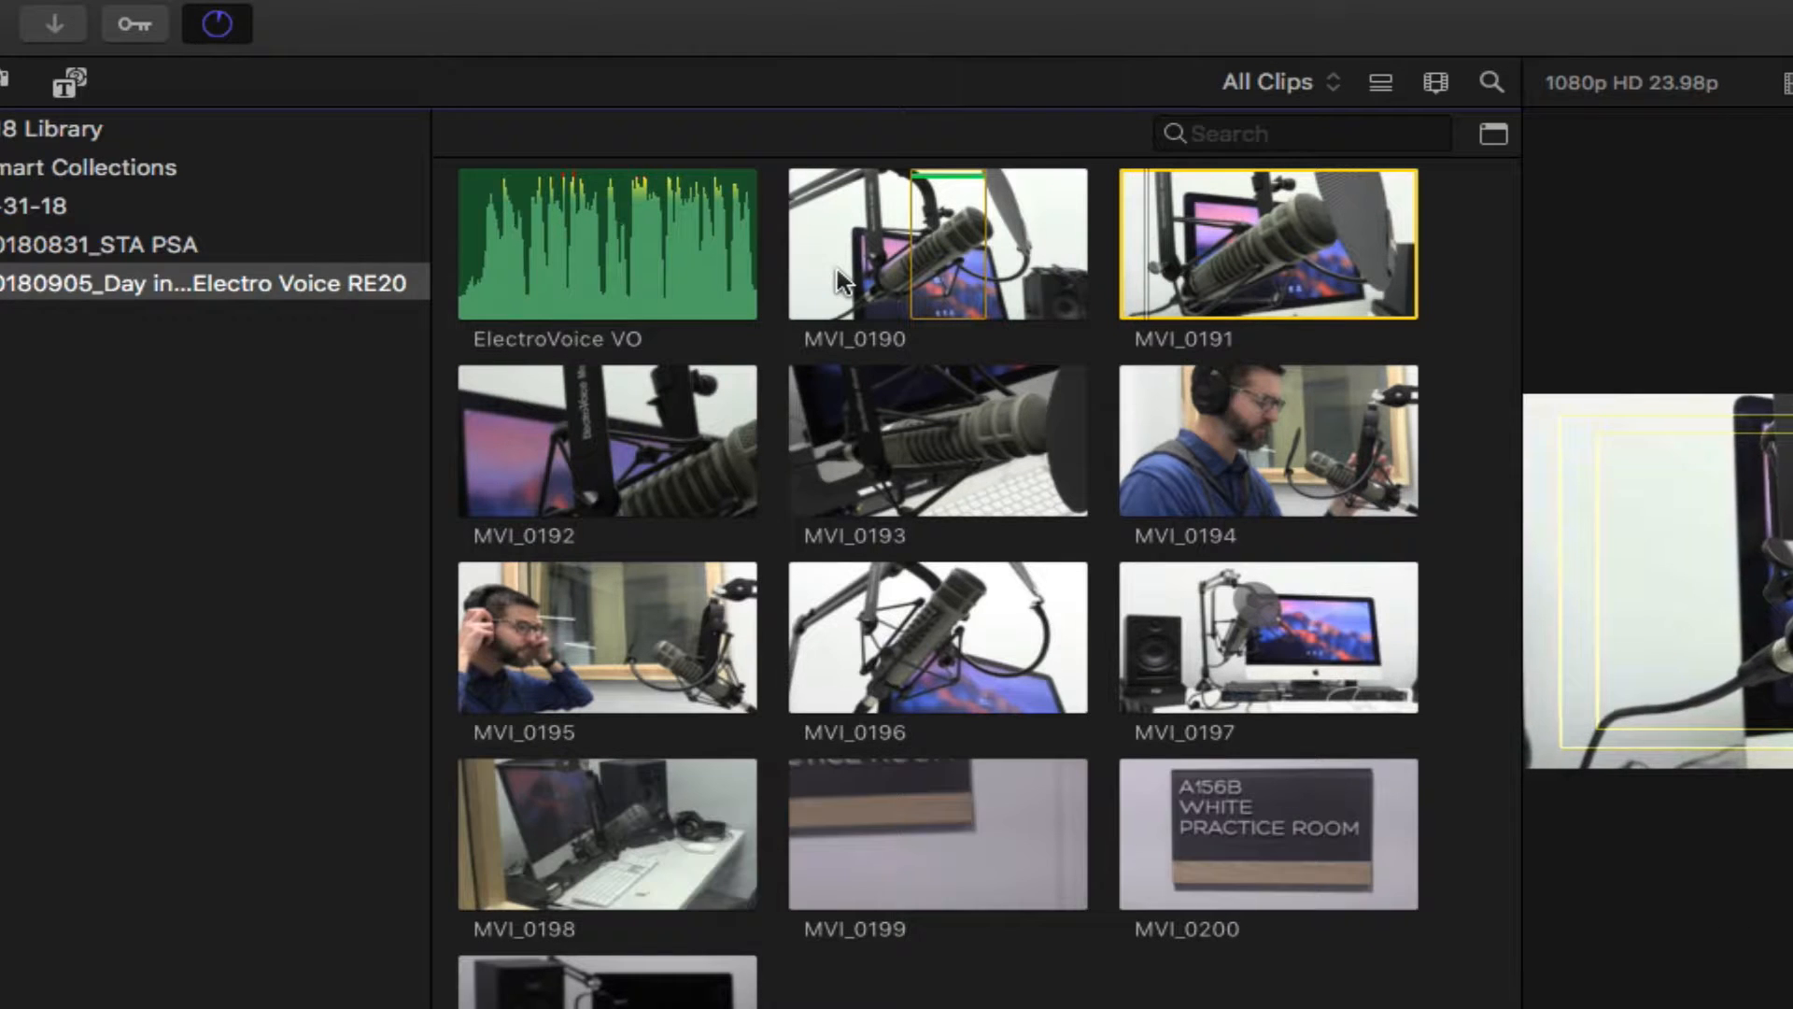
key(i)
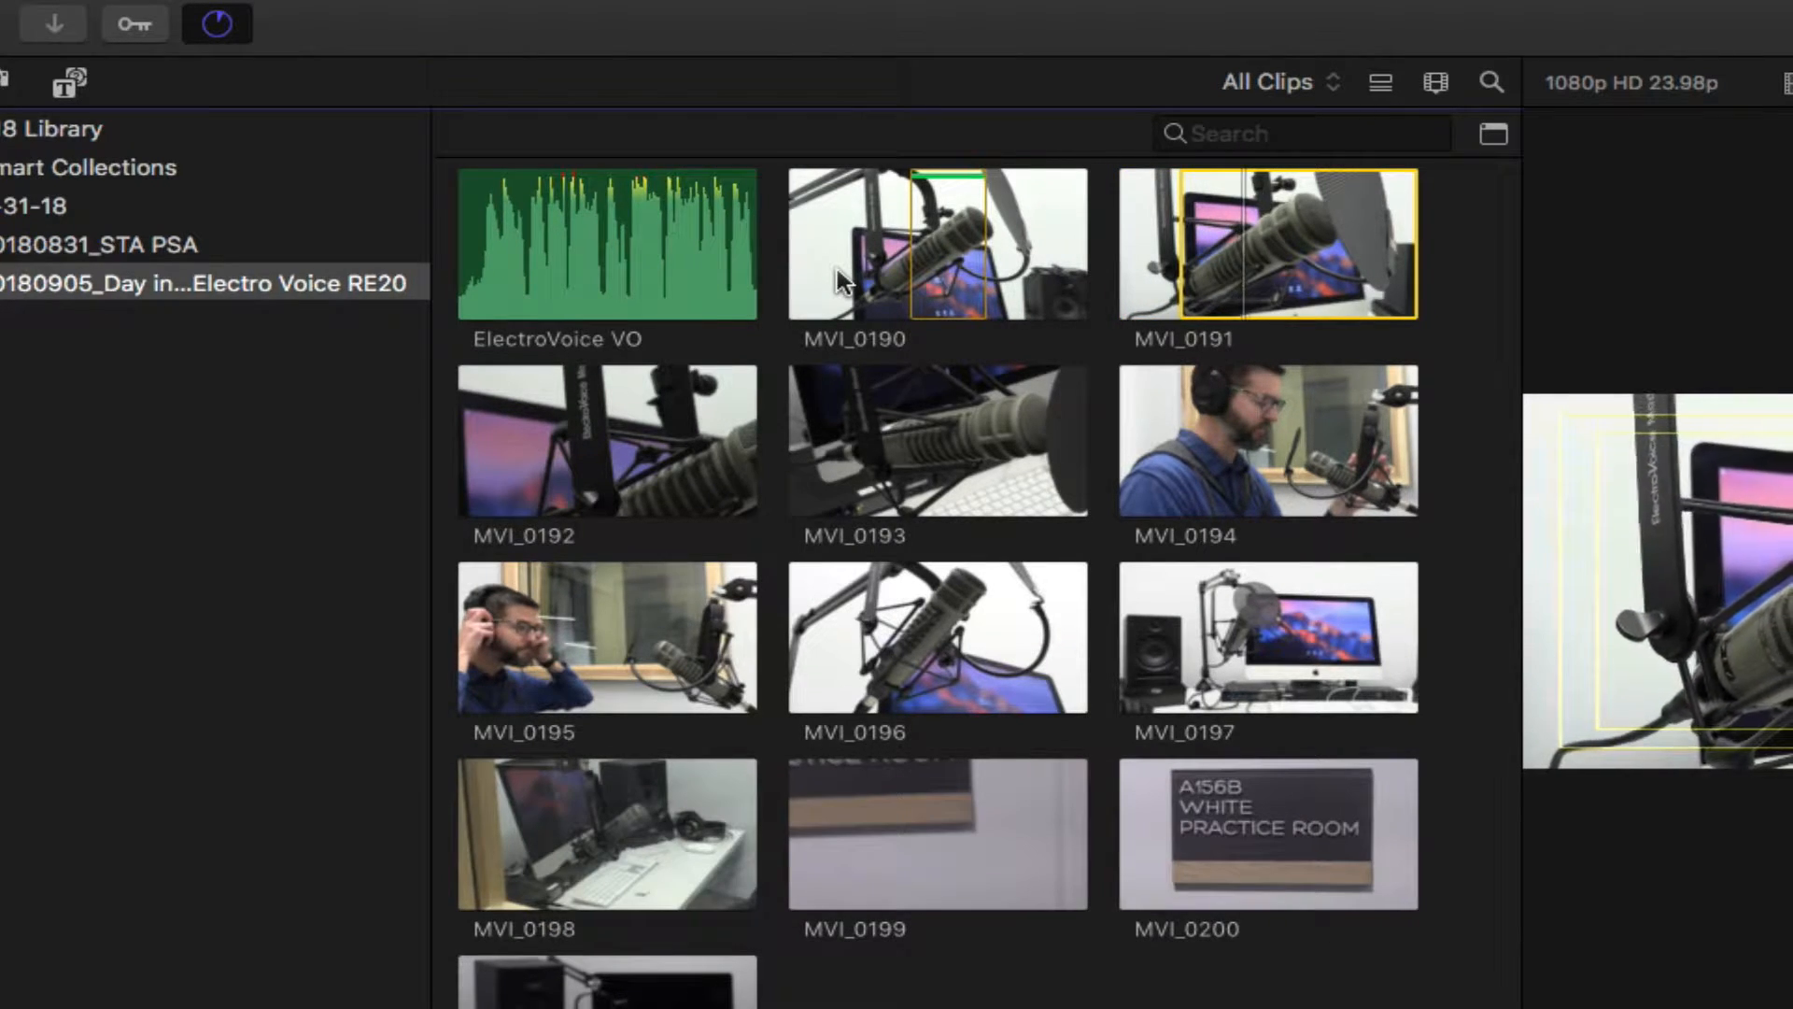
key(o)
key(space)
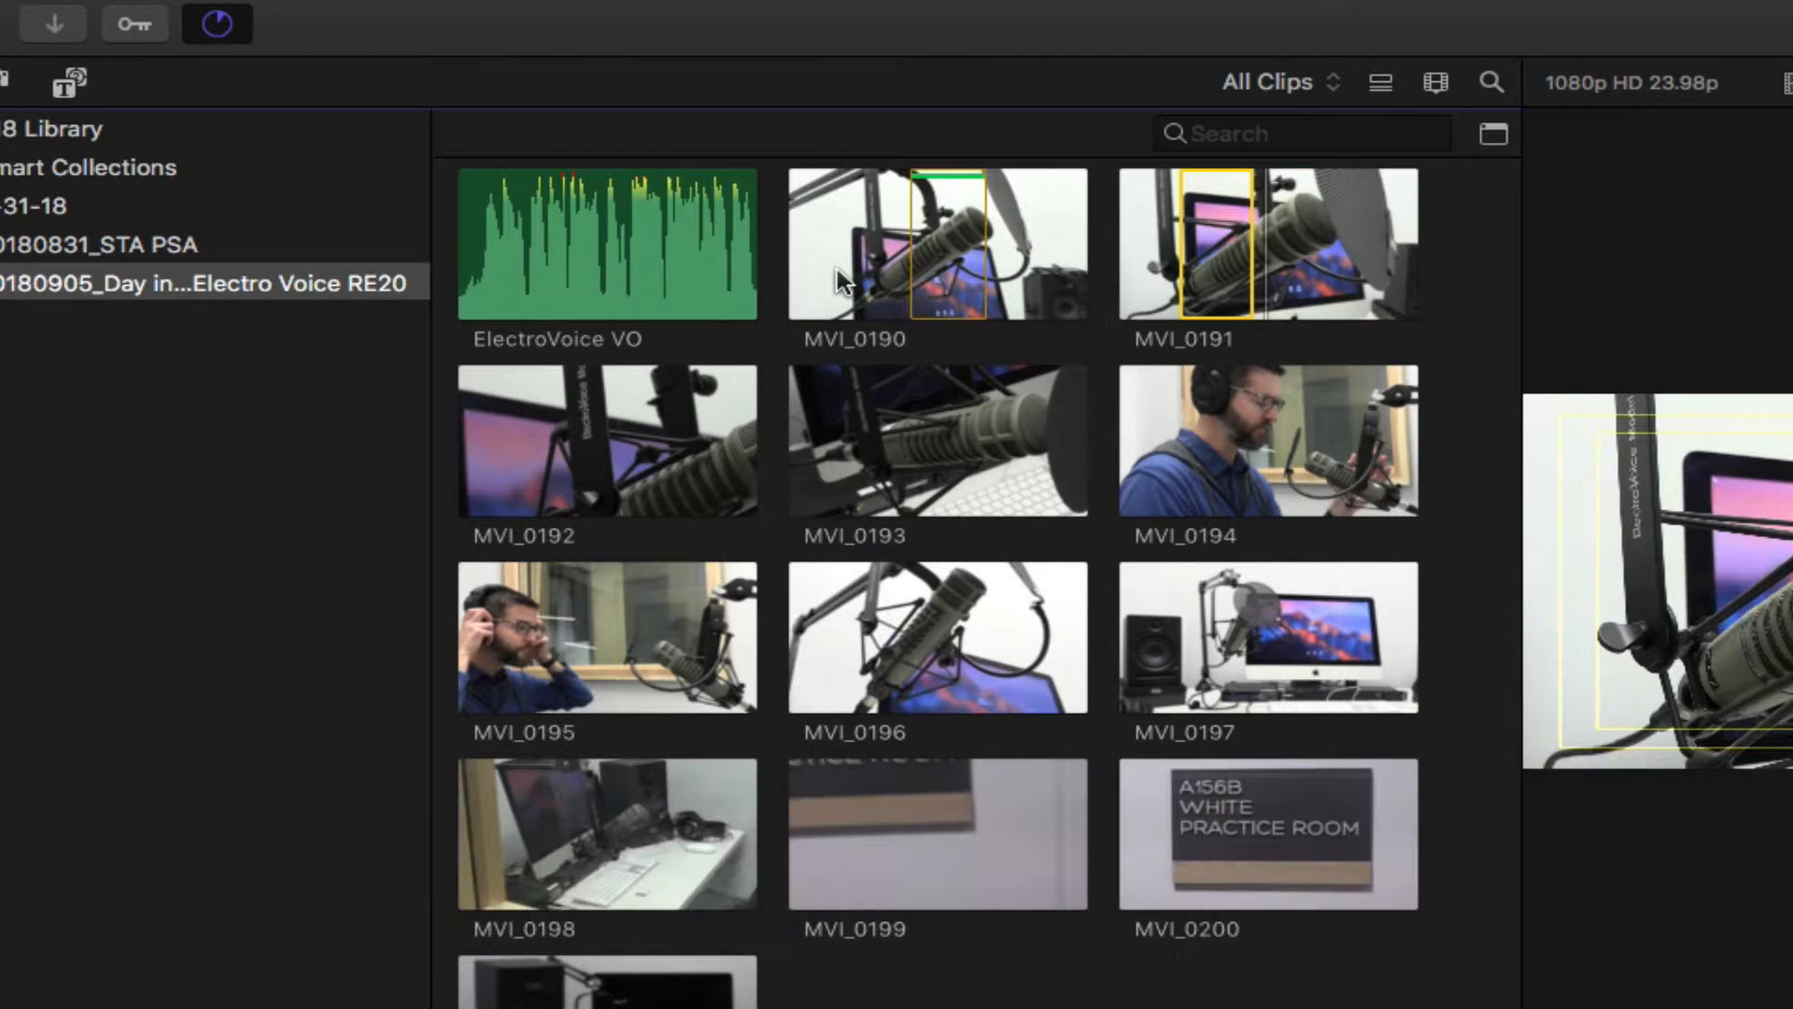
key(f)
Remove the favorite rating from the marked range of MVI_0191 and rate it as a favorite again
key(Down)
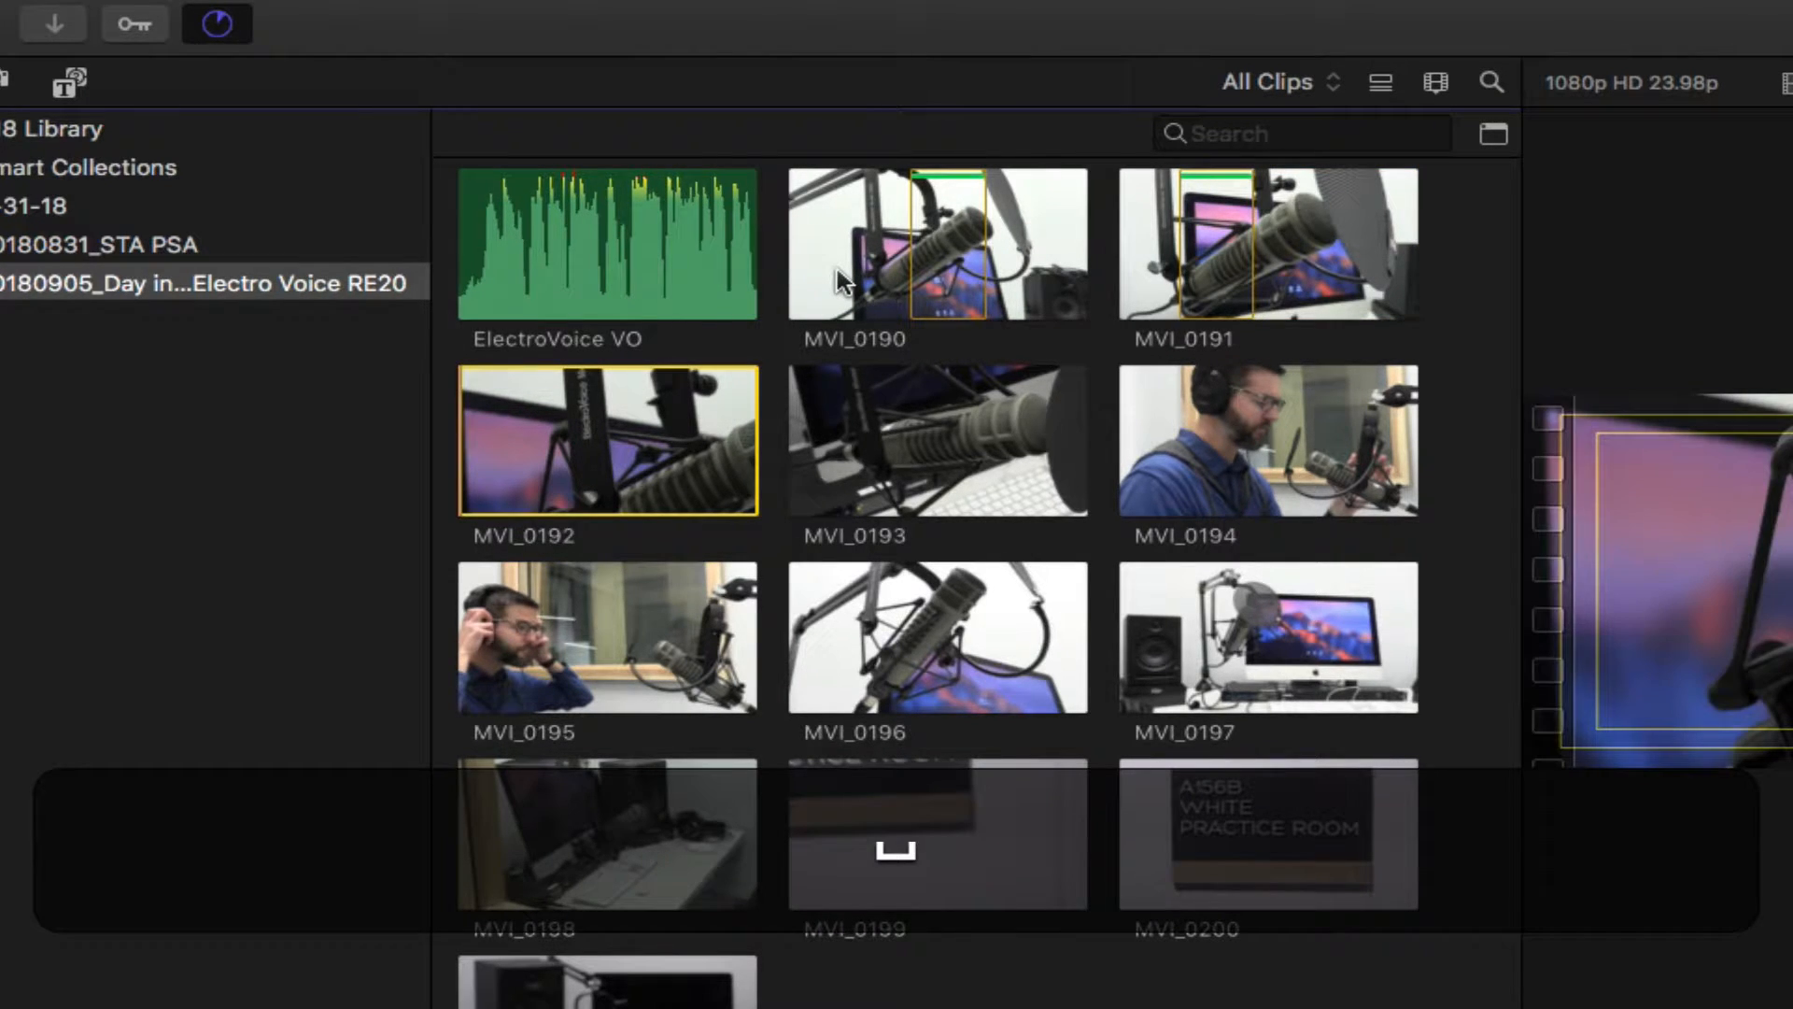
key(space)
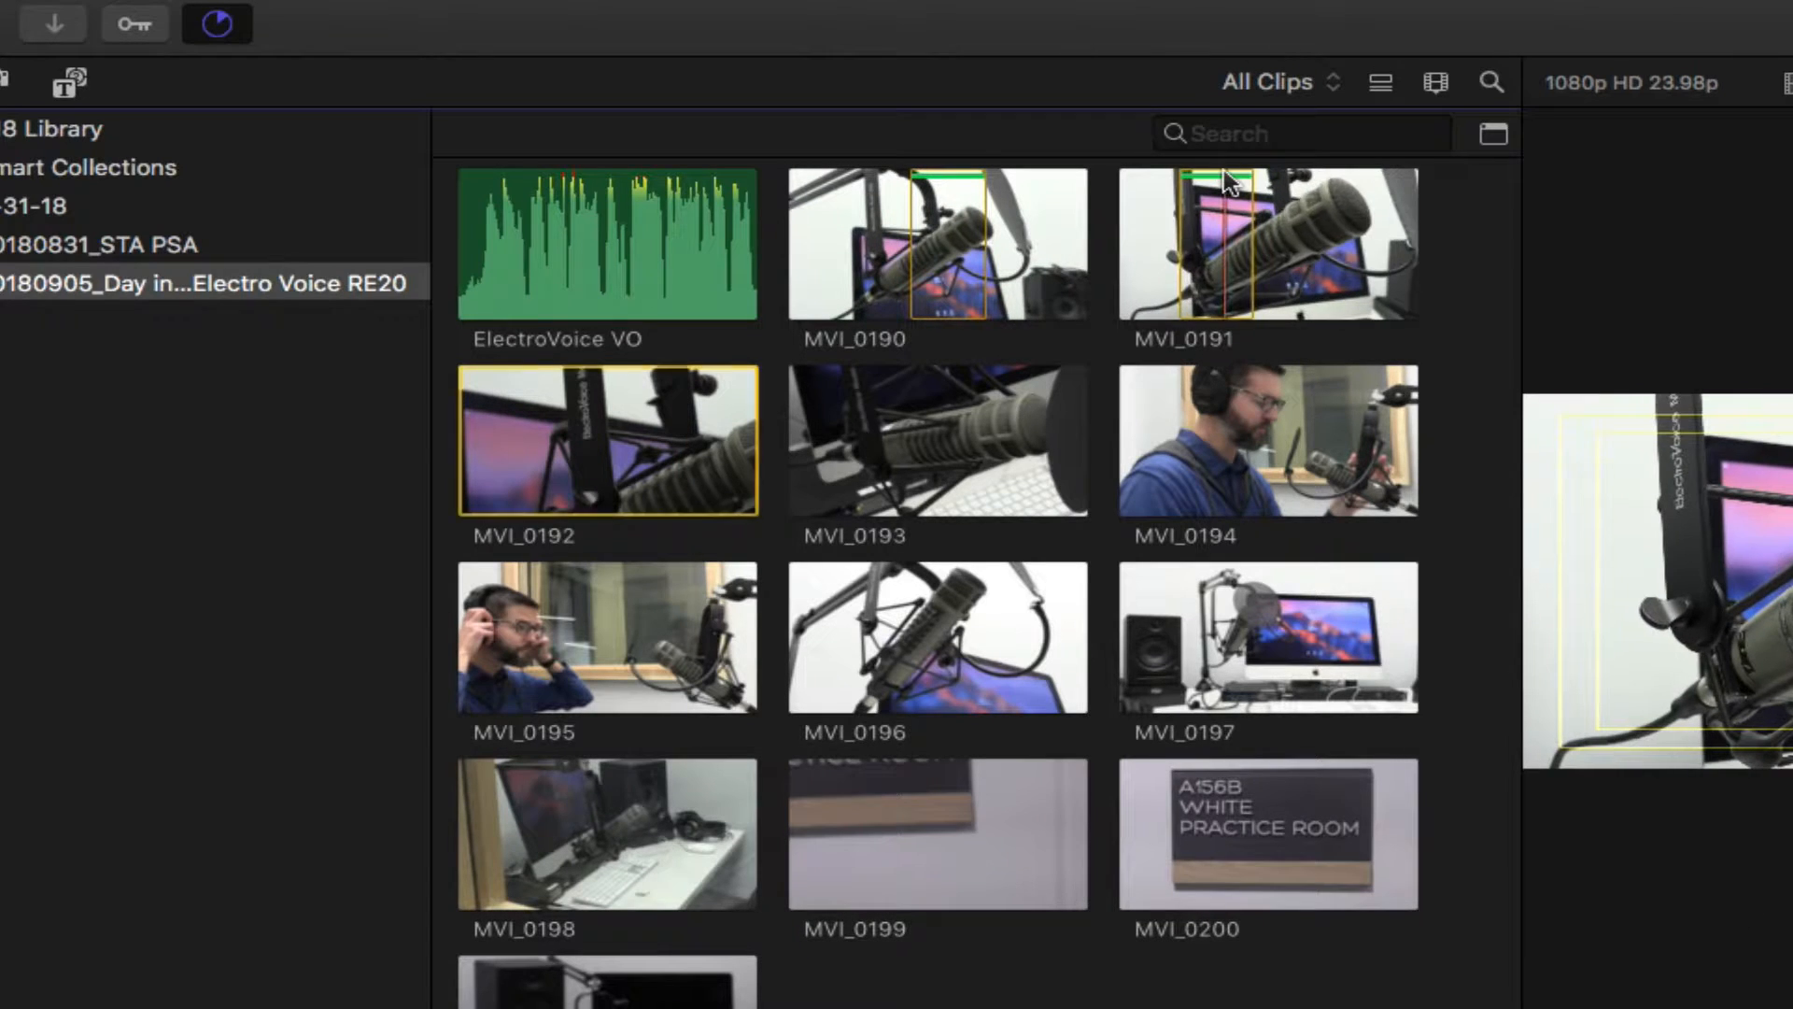
click(1229, 180)
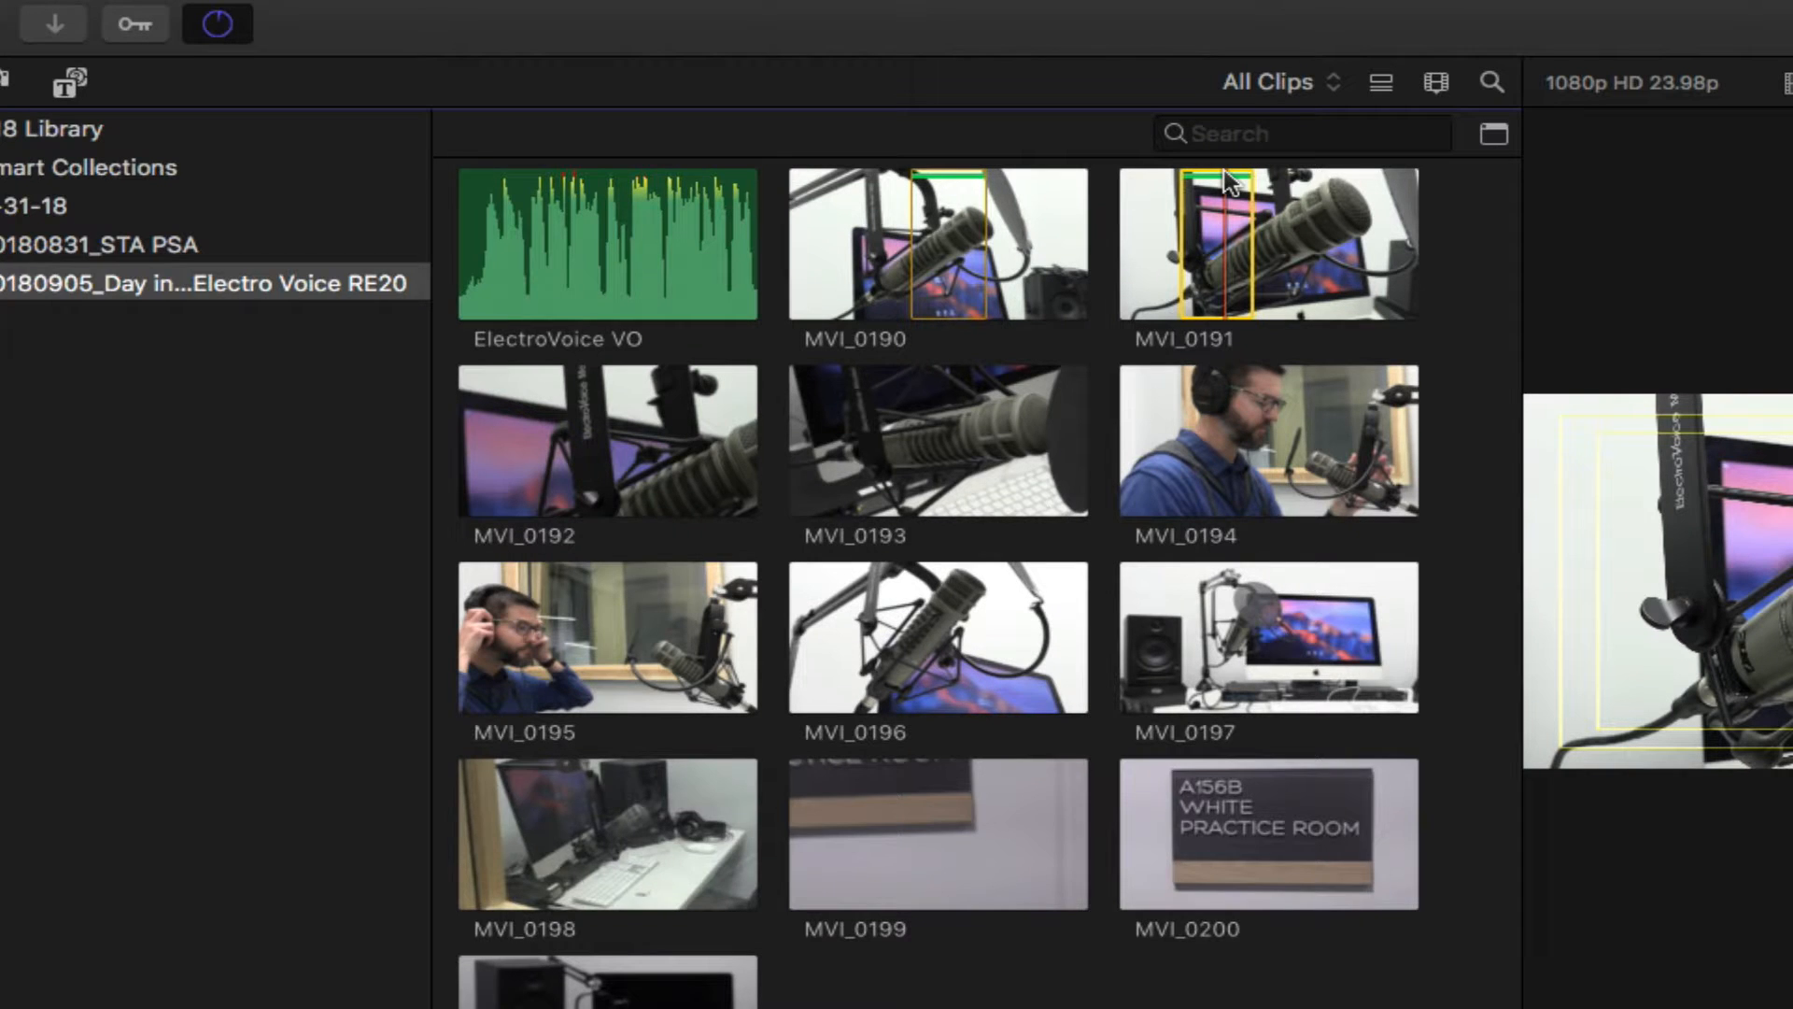
key(u)
key(f)
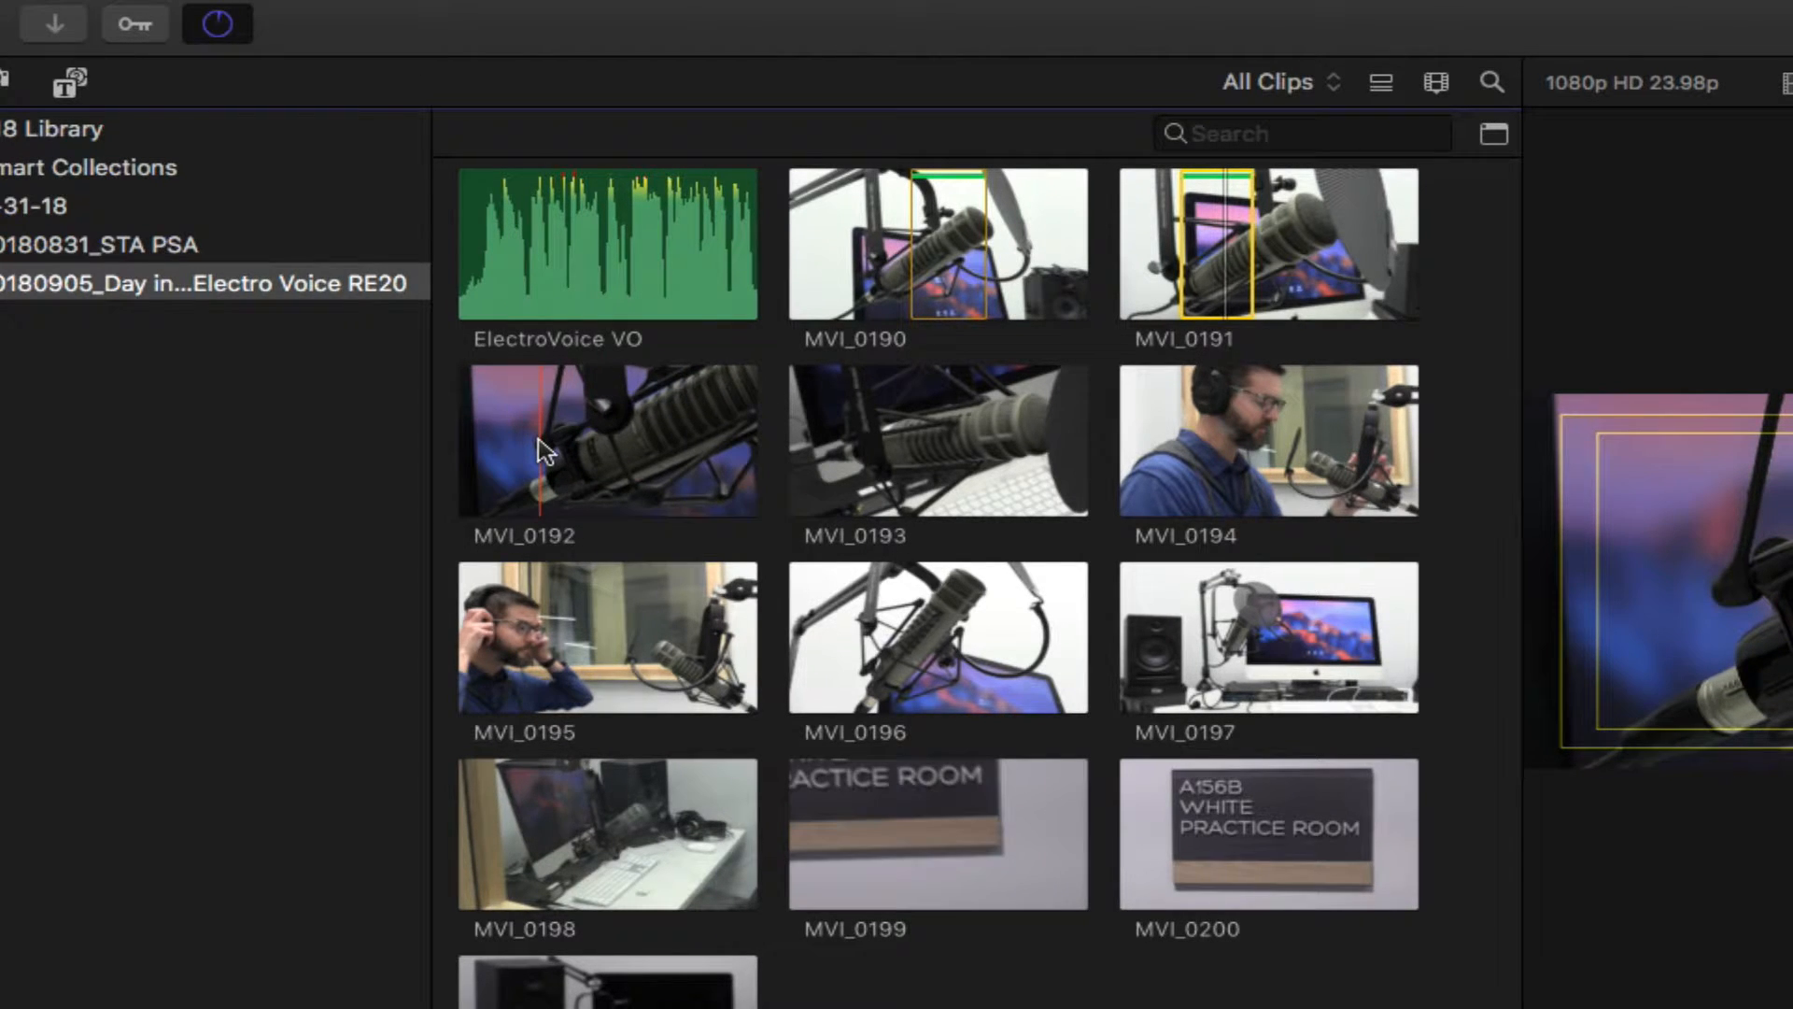
Mark a range in clip MVI_0192 from about 27% to 52% of its length and rate it as a favorite
key(i)
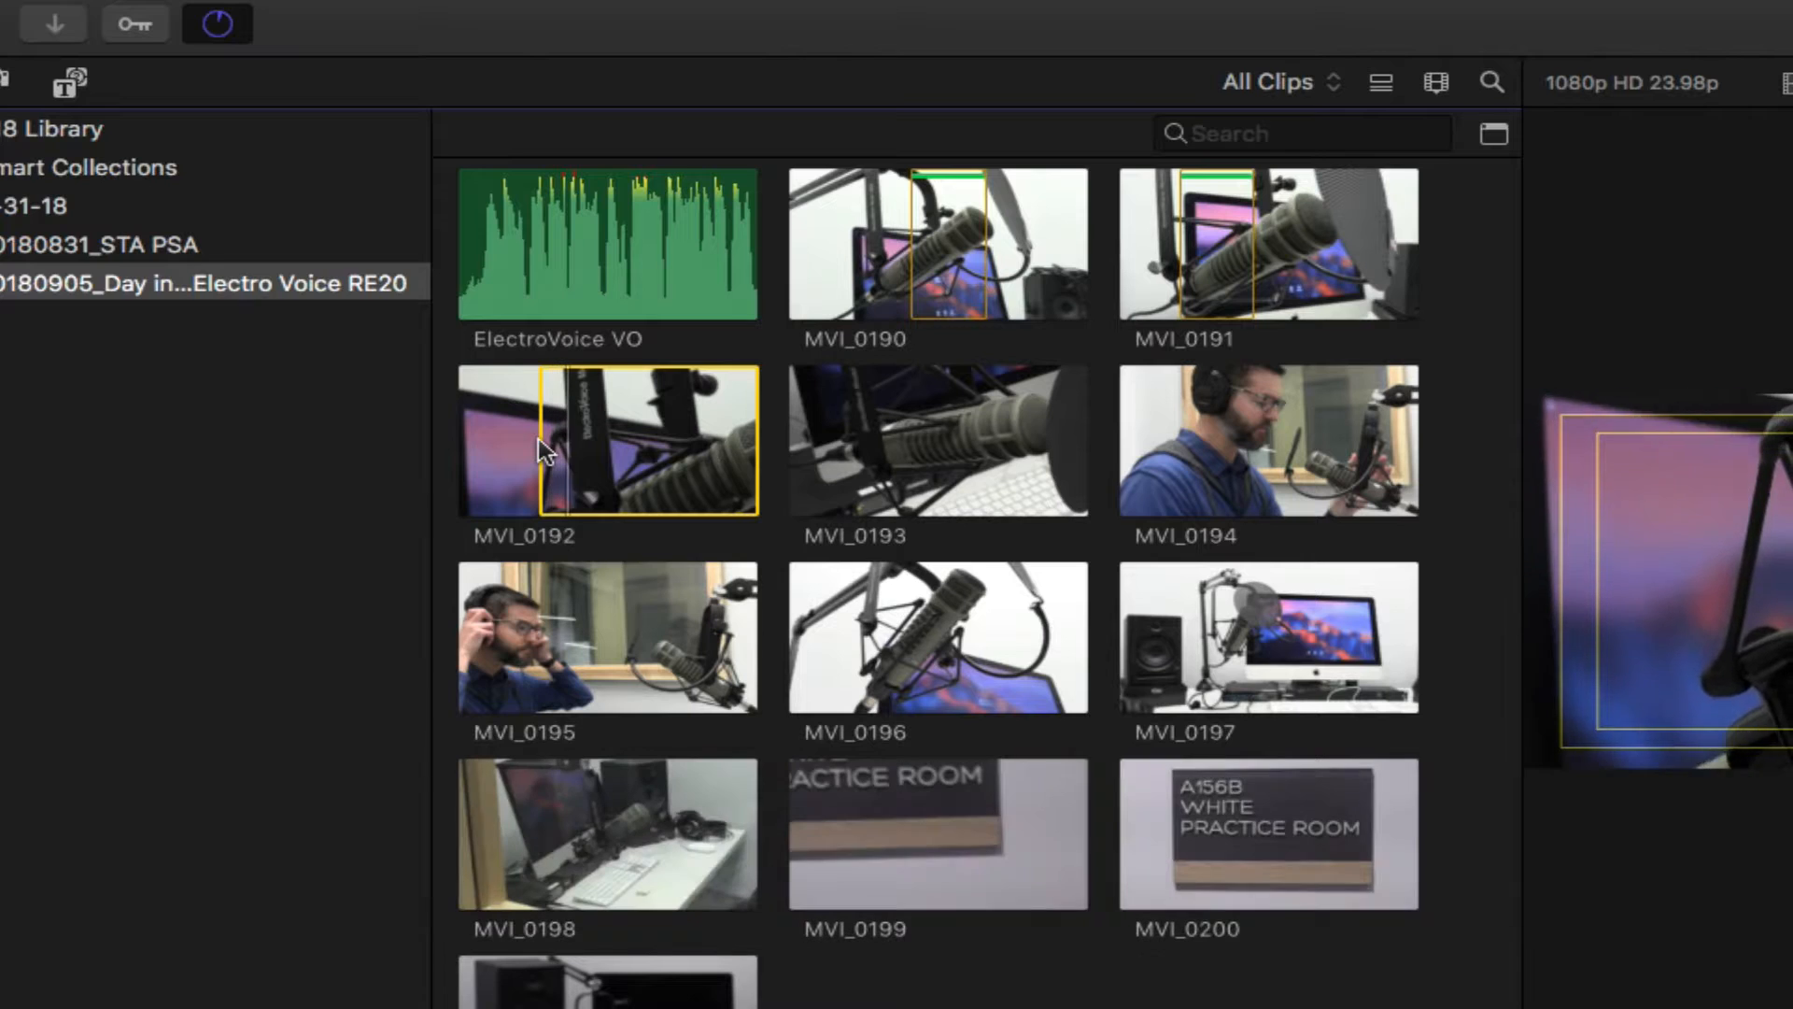
key(o)
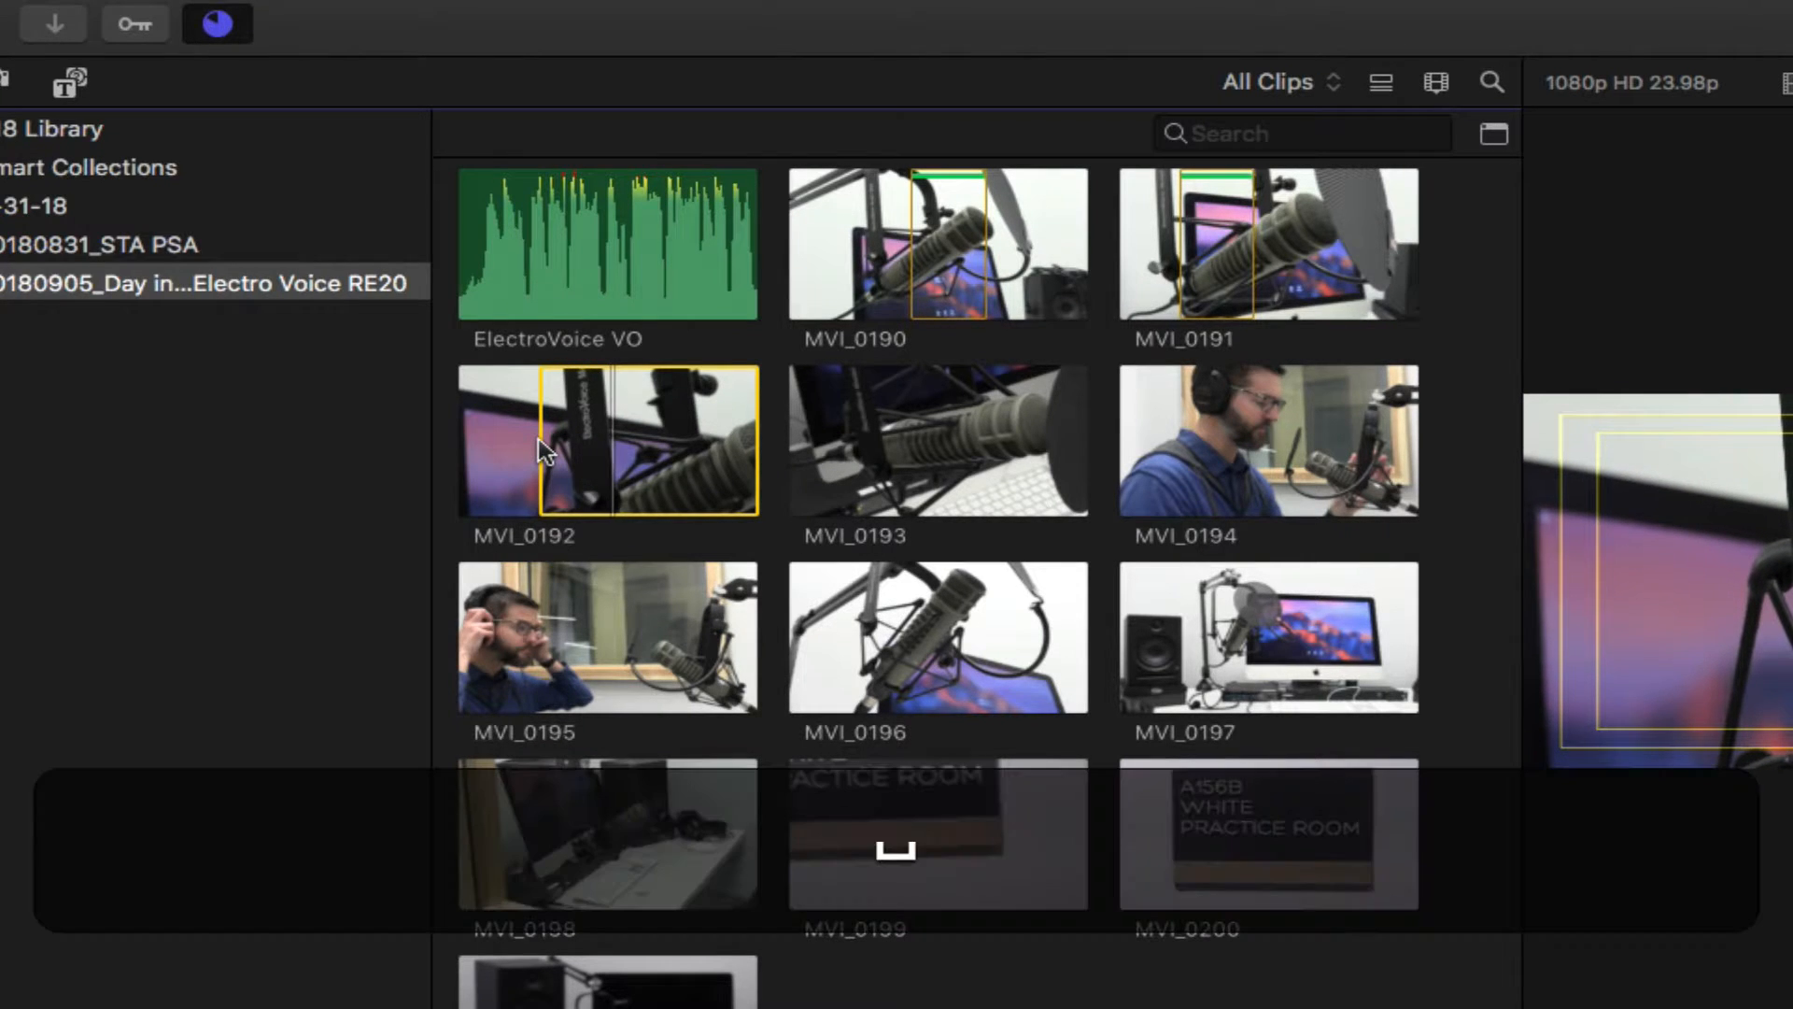
key(f)
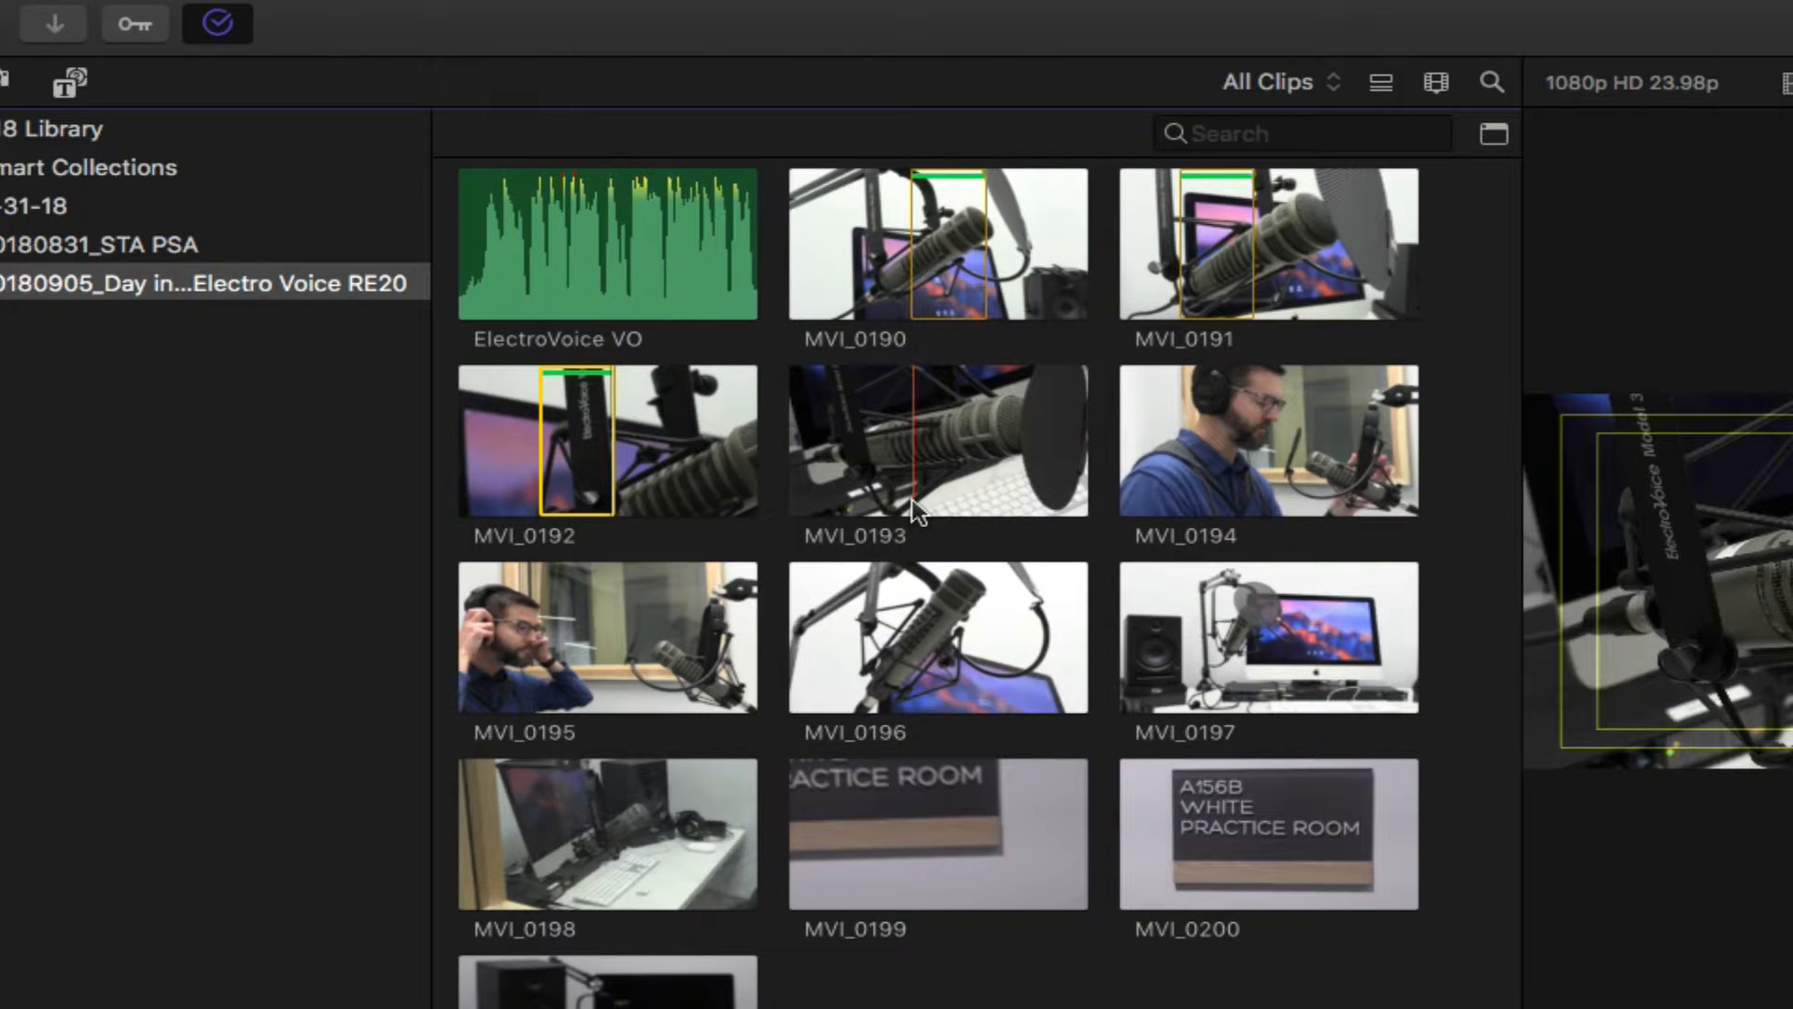
Filter the browser to show only Favorites
click(1296, 81)
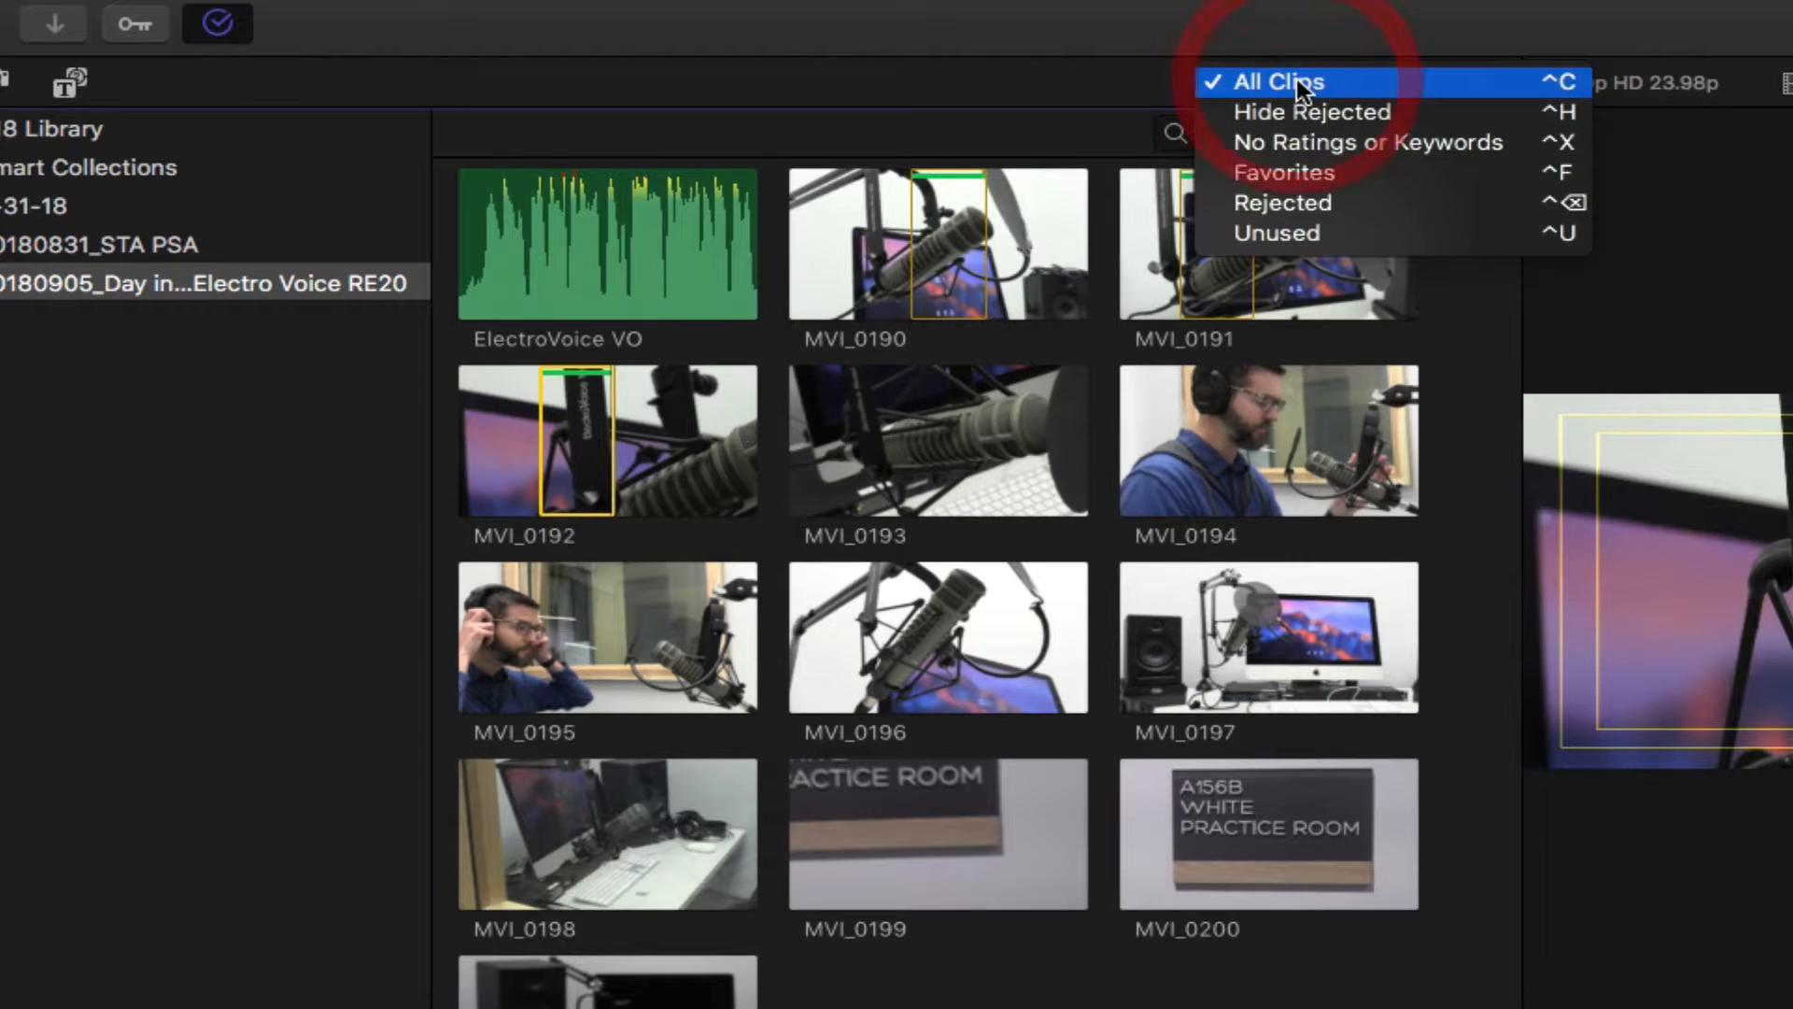
click(1306, 175)
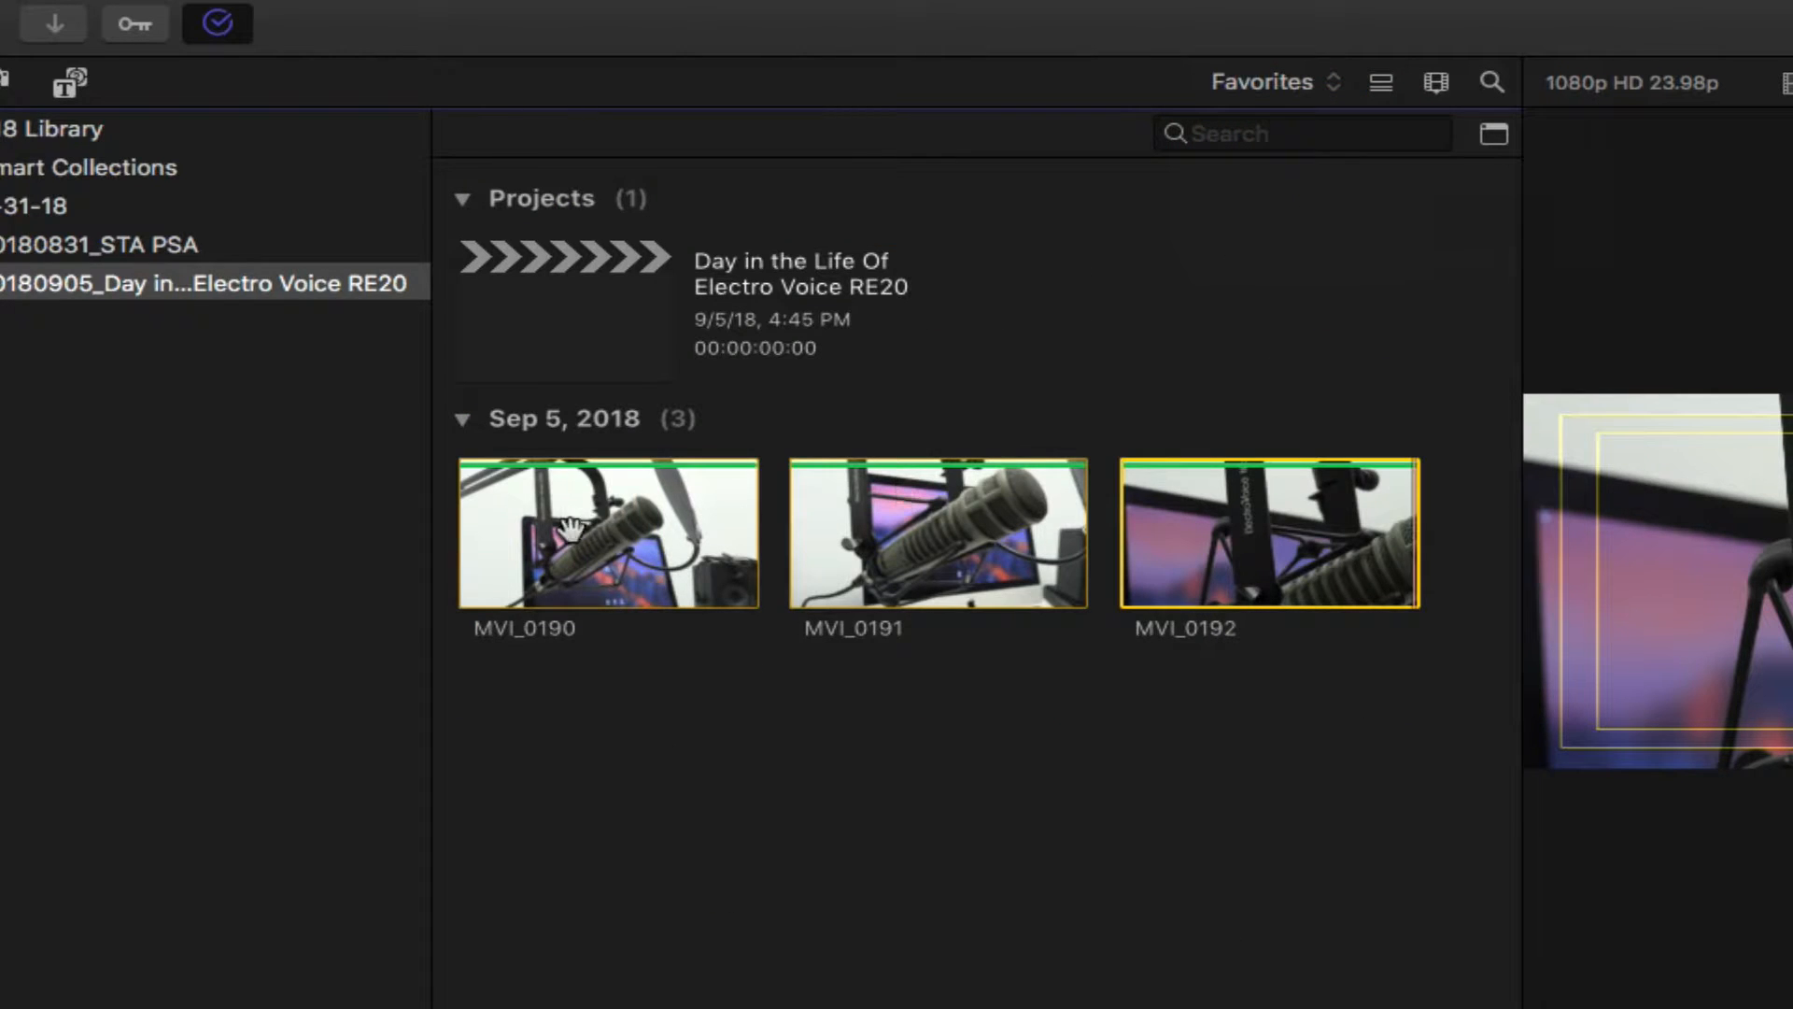
click(570, 528)
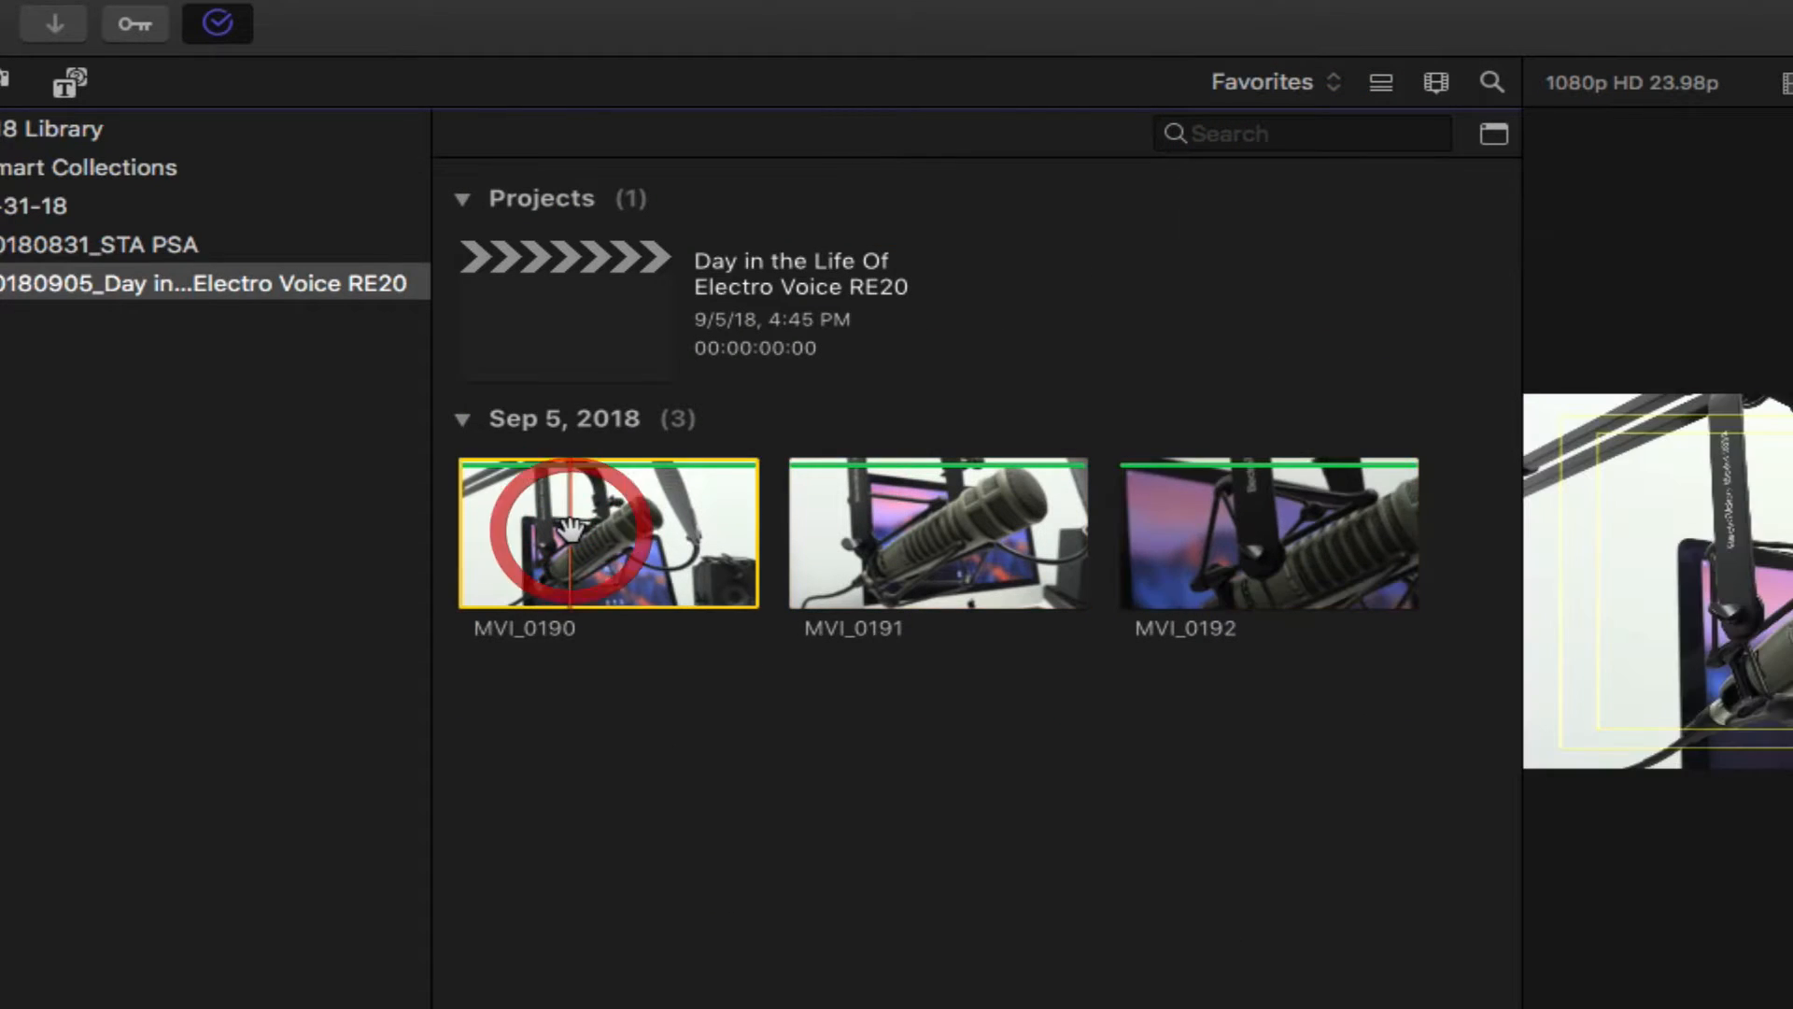
shift+click(1254, 539)
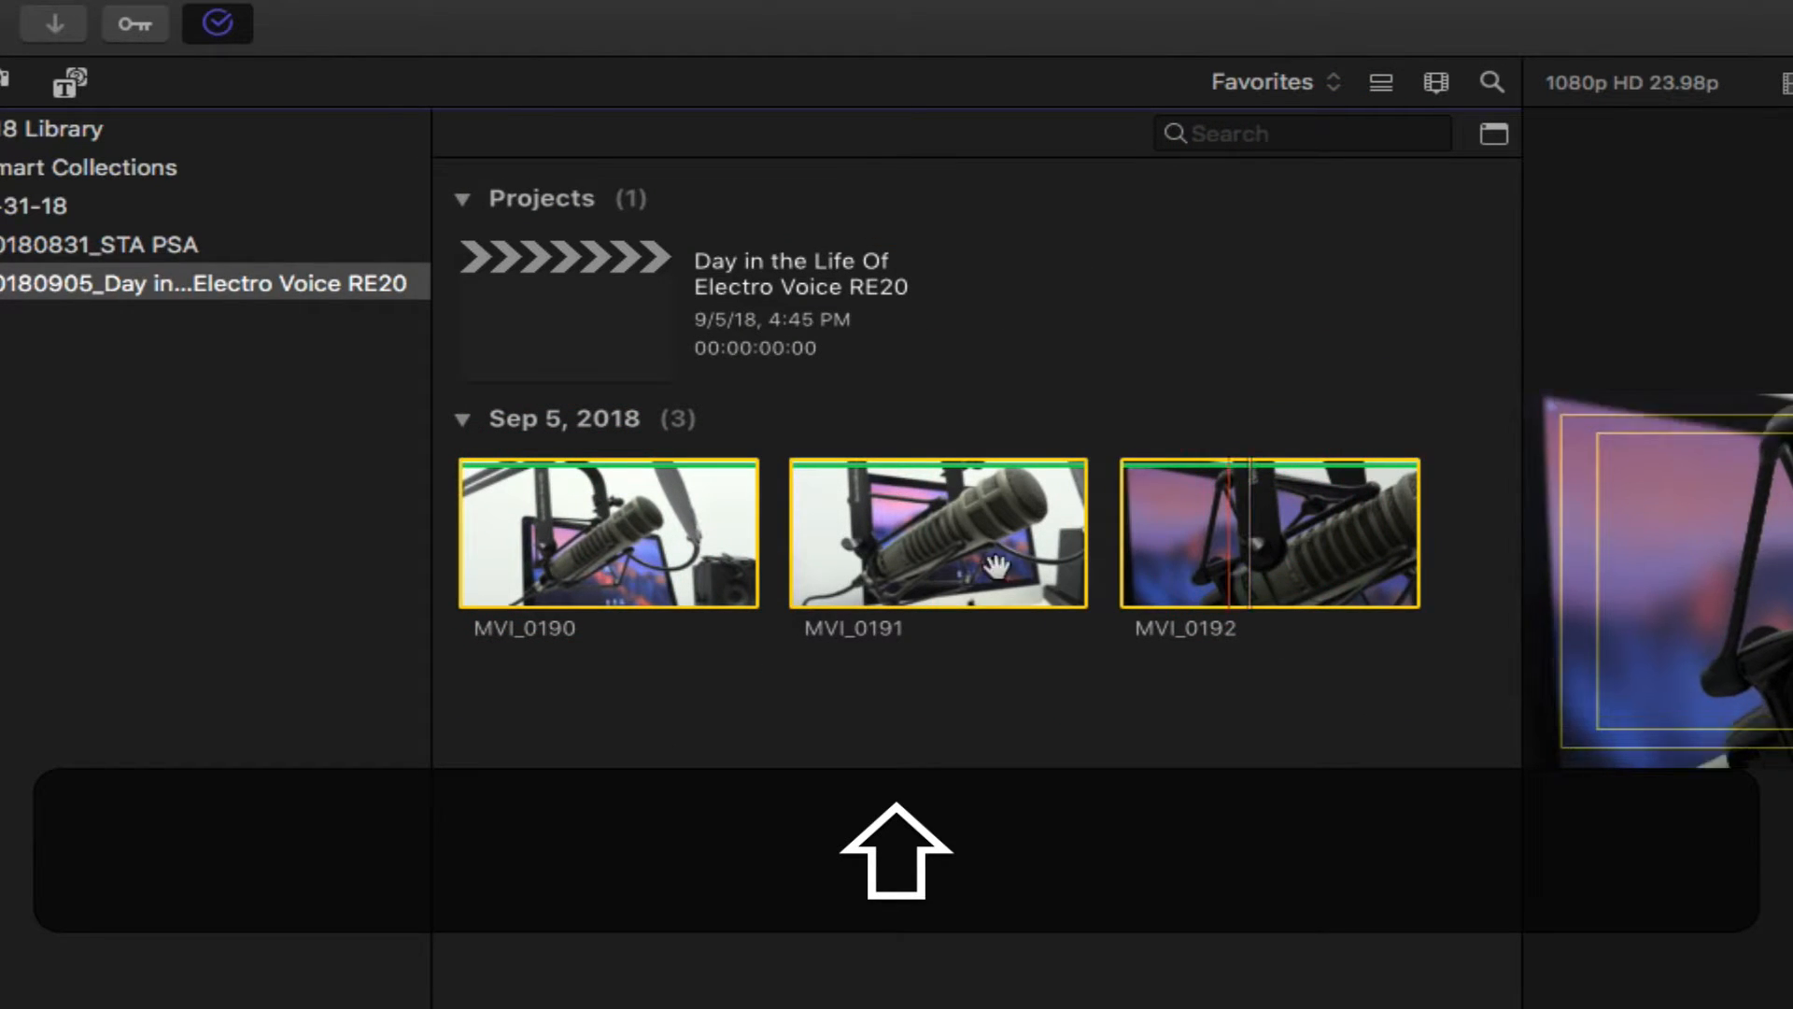
click(620, 688)
click(520, 530)
shift+click(1294, 551)
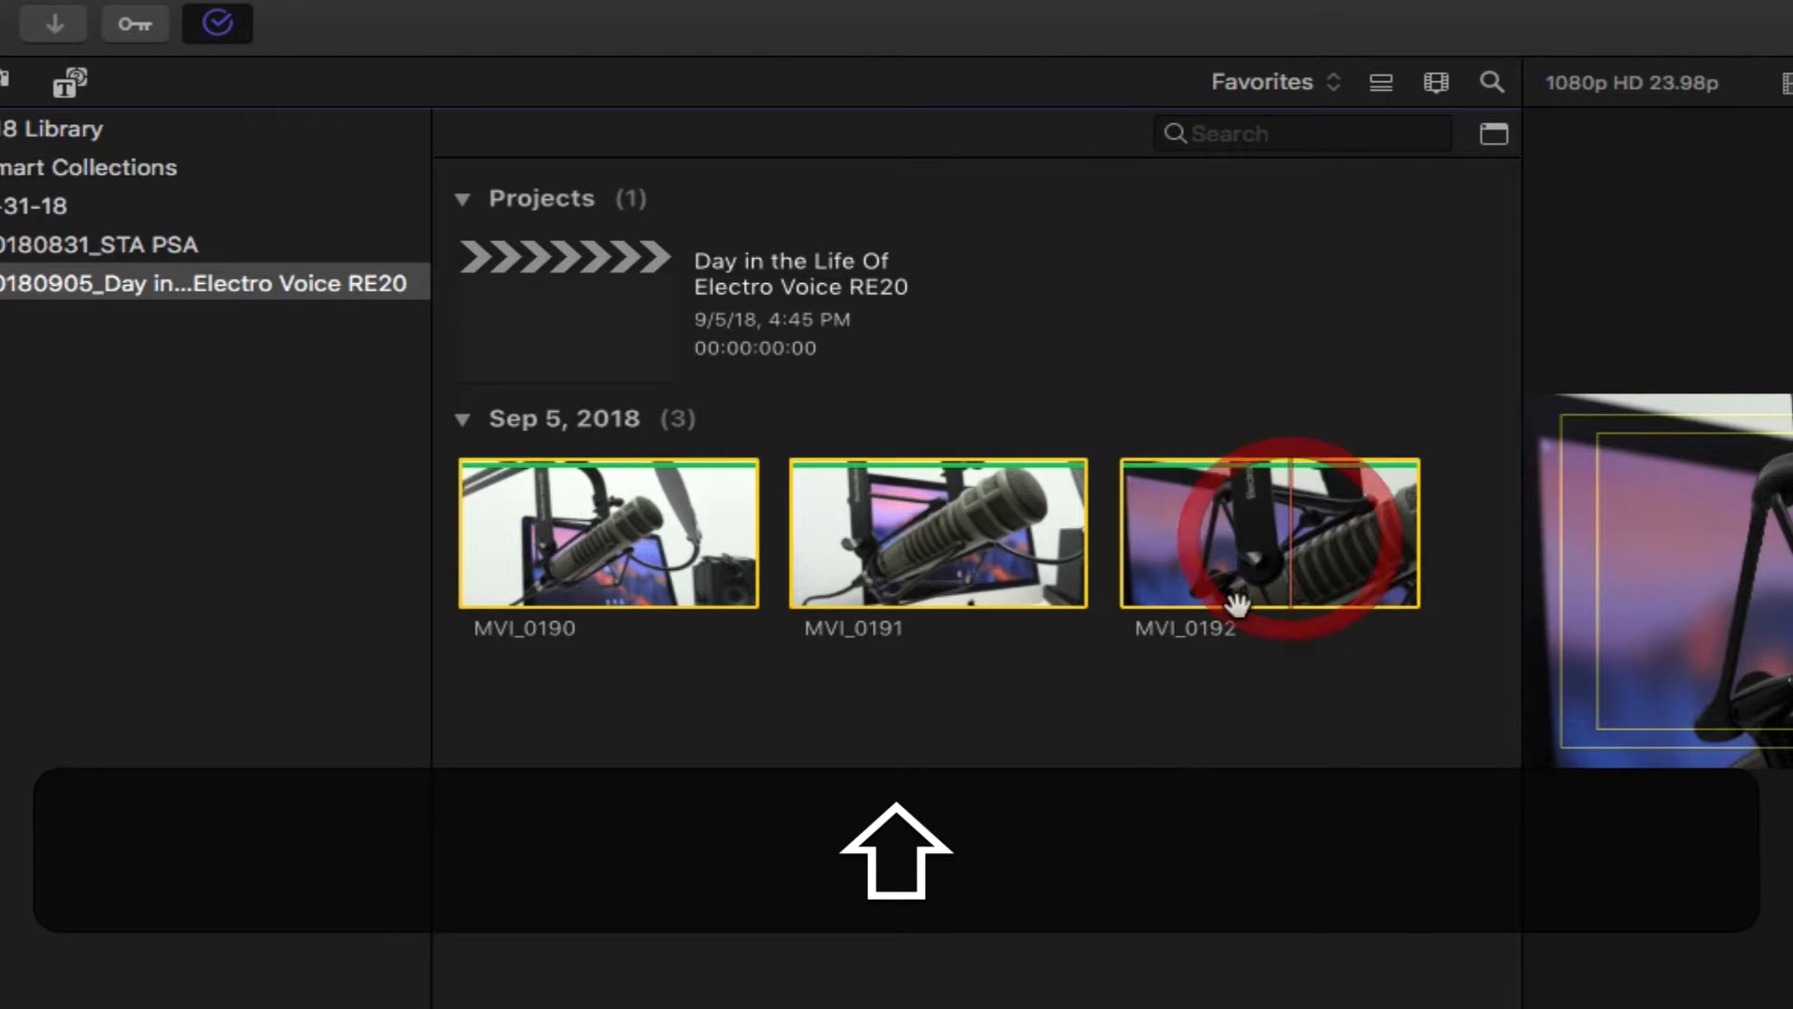
click(1141, 771)
click(616, 535)
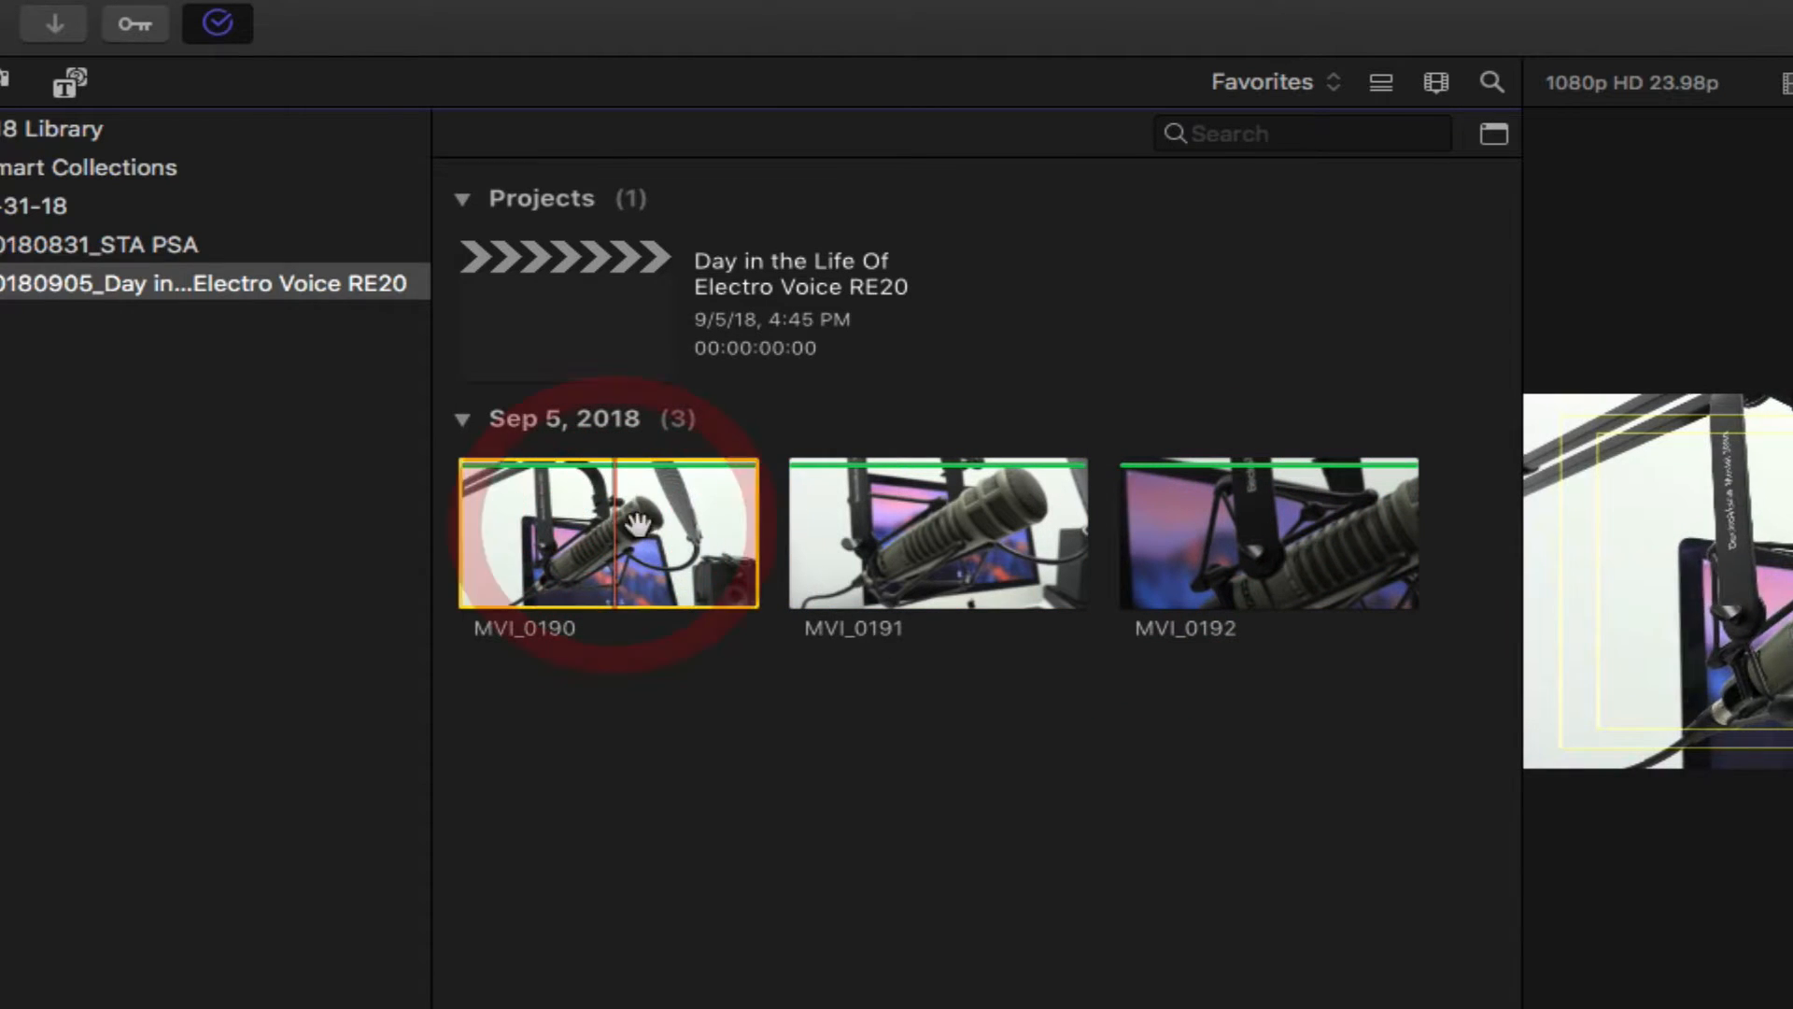
drag(647, 505, 444, 326)
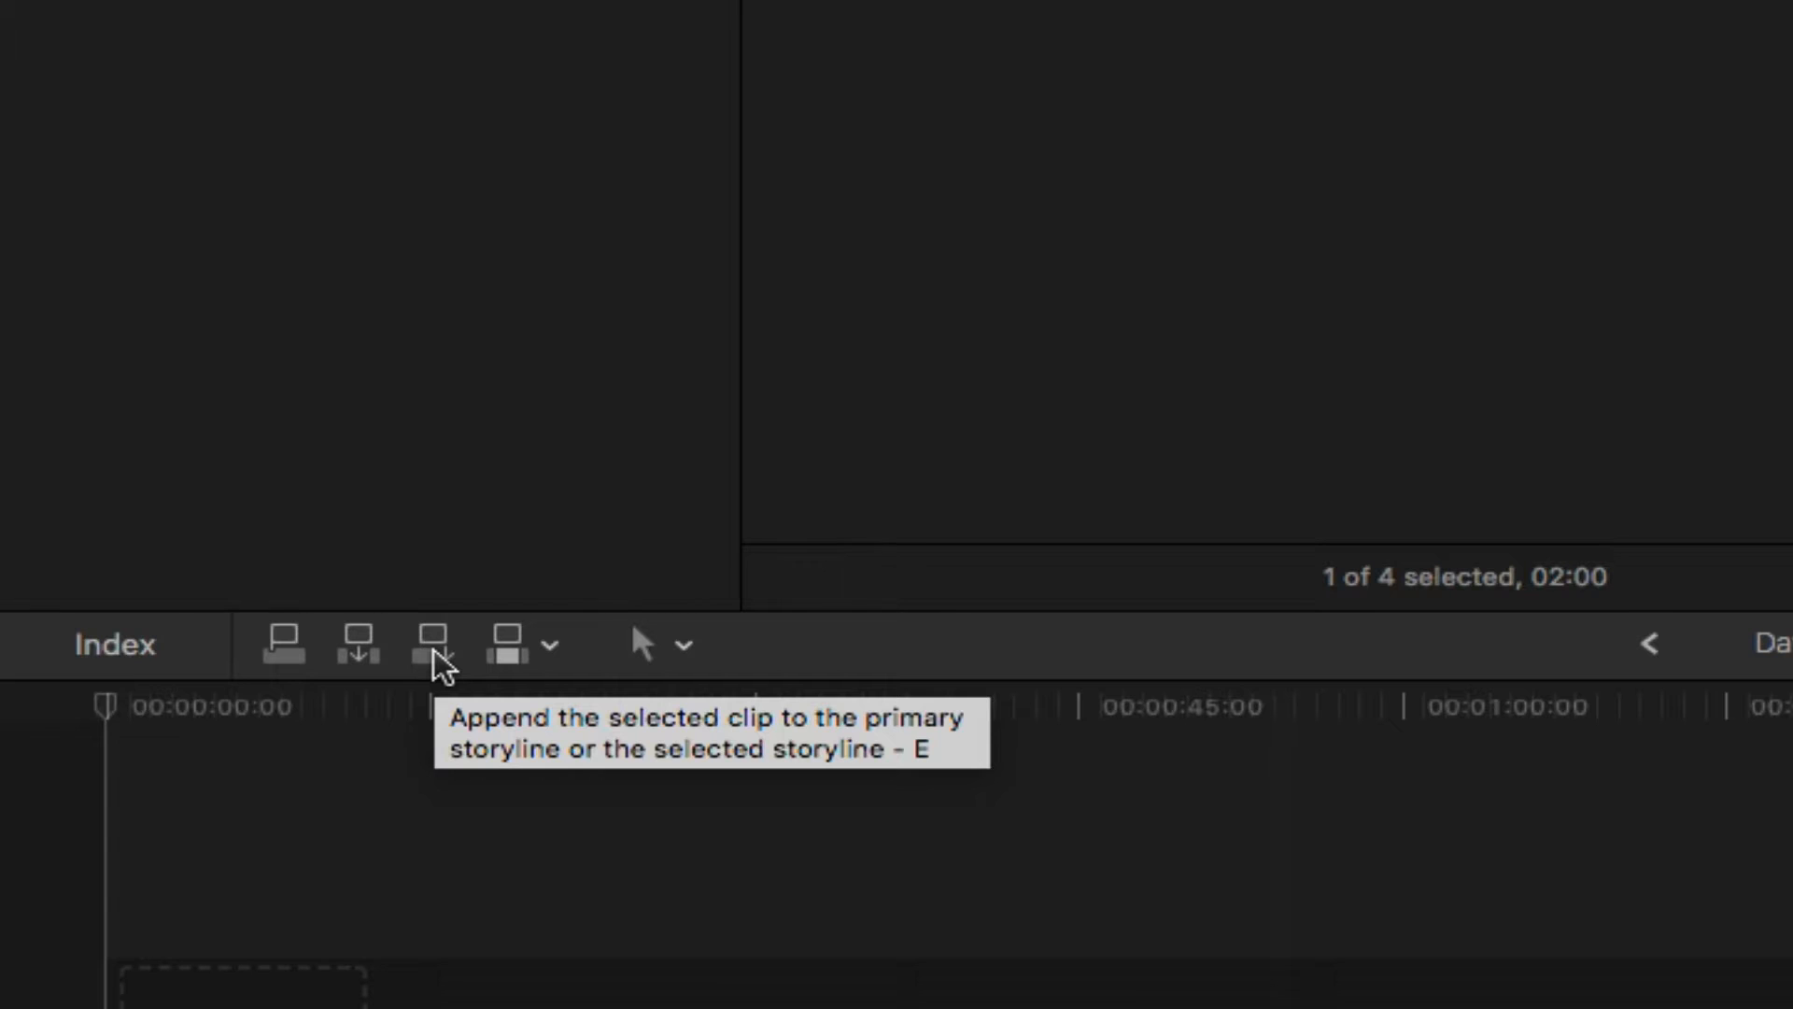
click(931, 67)
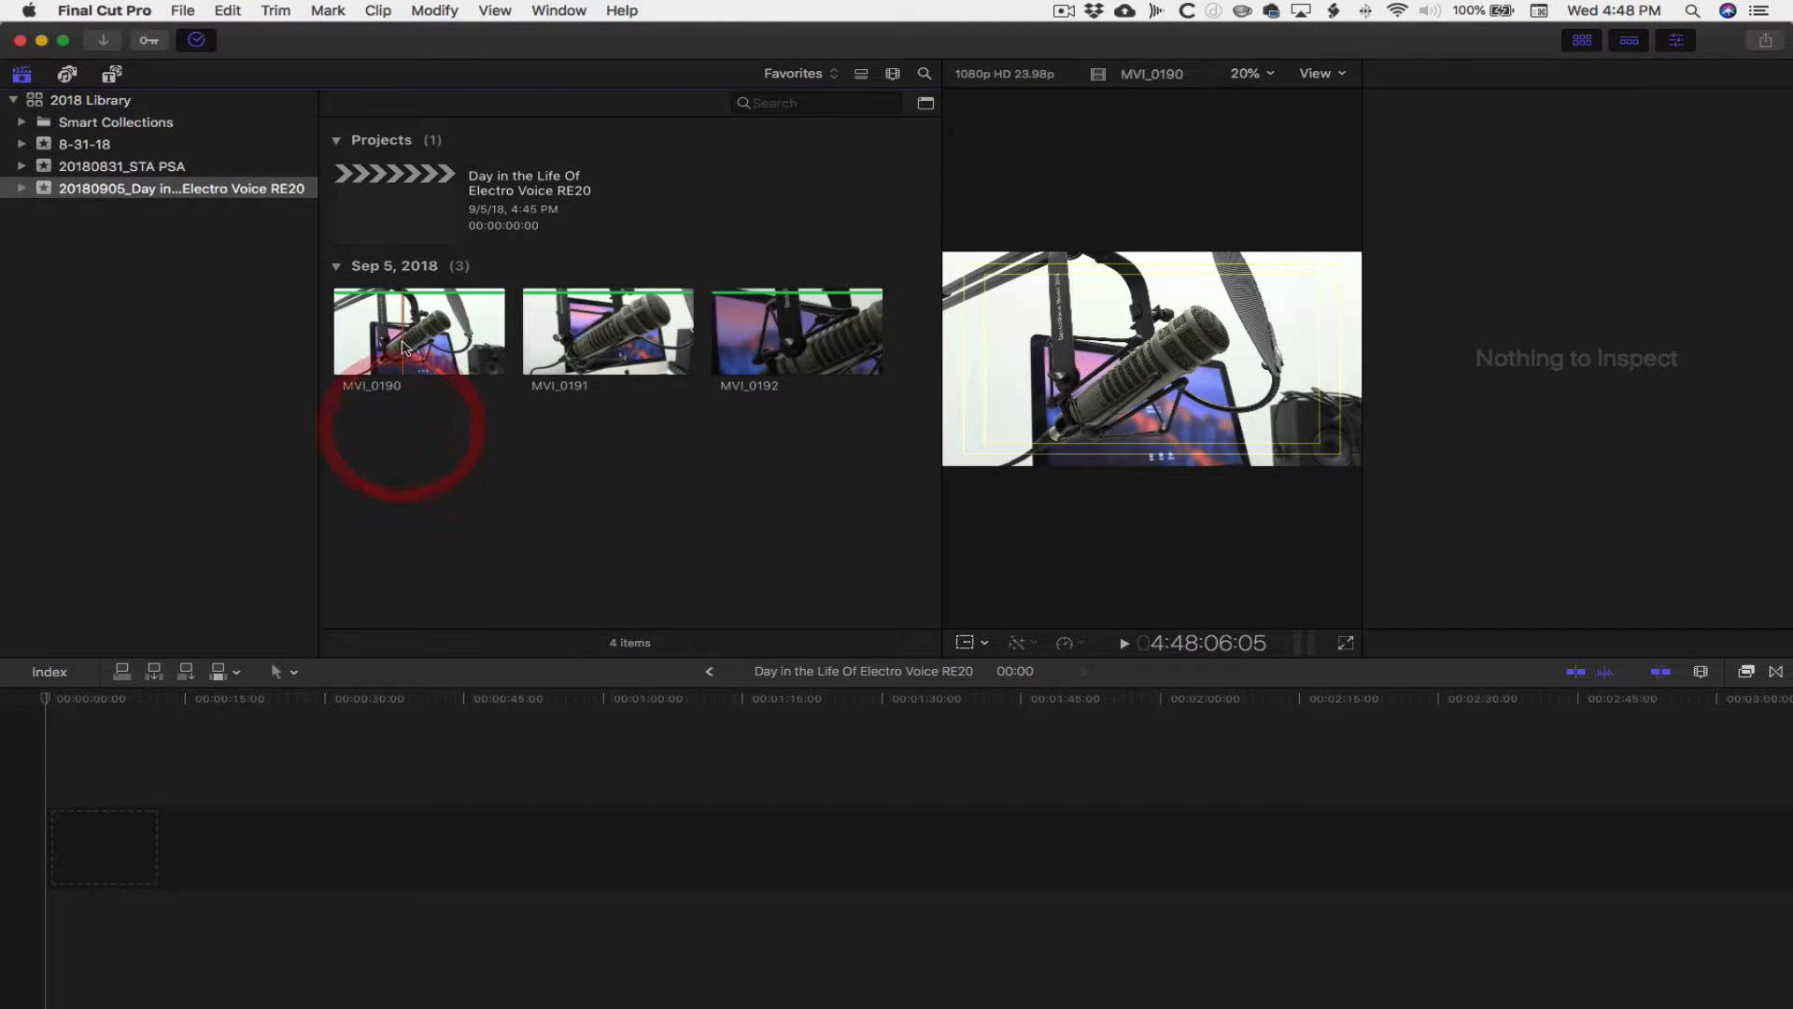
Append the favorite ranges of MVI_0190, MVI_0192 and MVI_0191, in that order, to the project's primary storyline
click(402, 344)
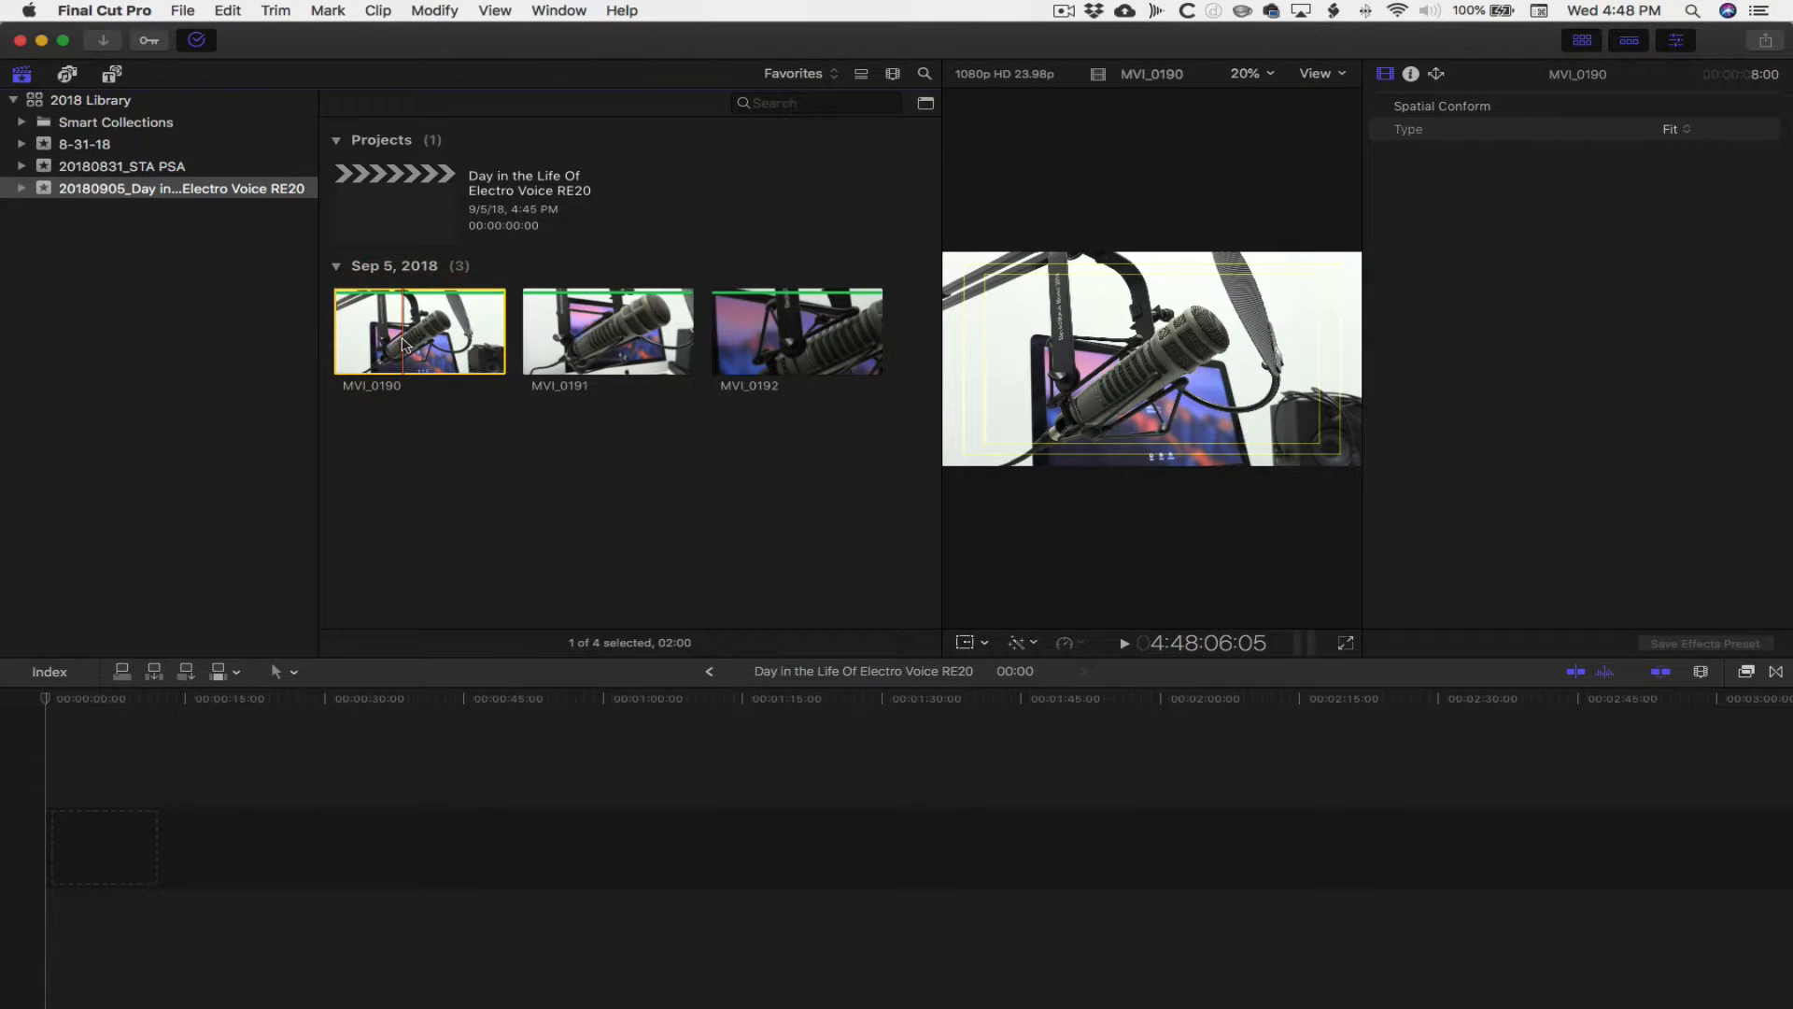
key(e)
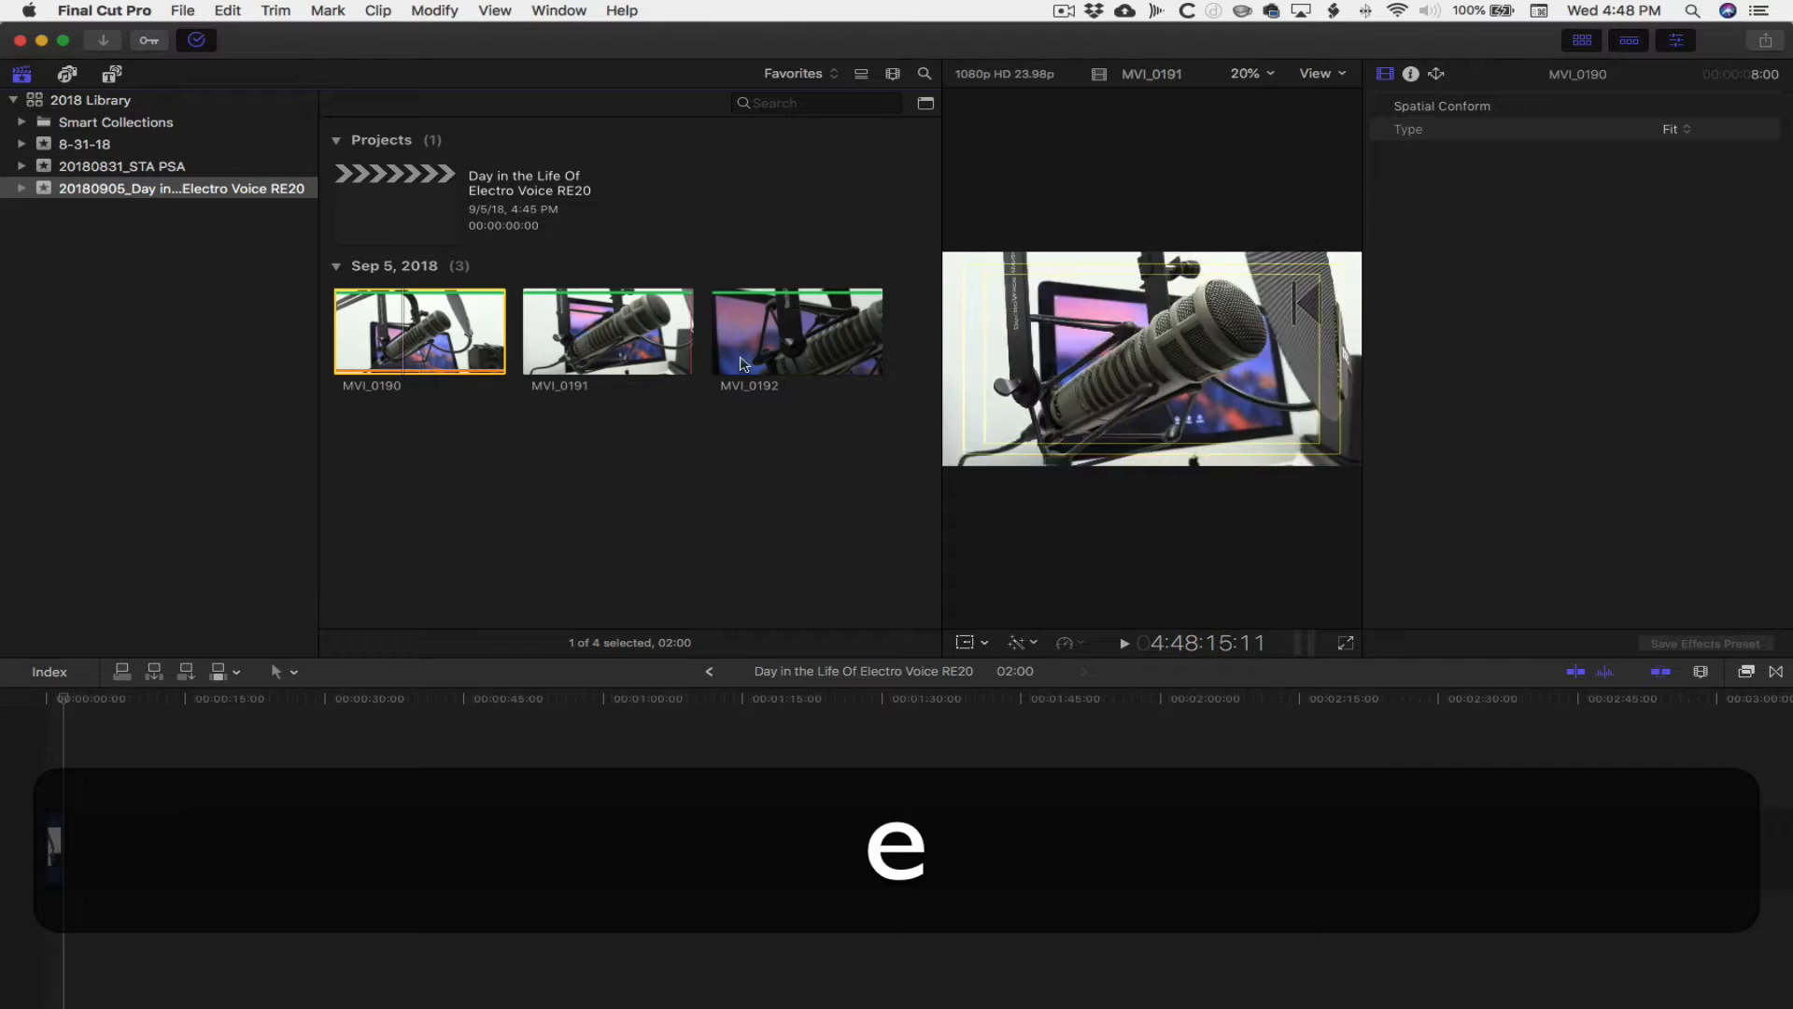
click(772, 362)
key(e)
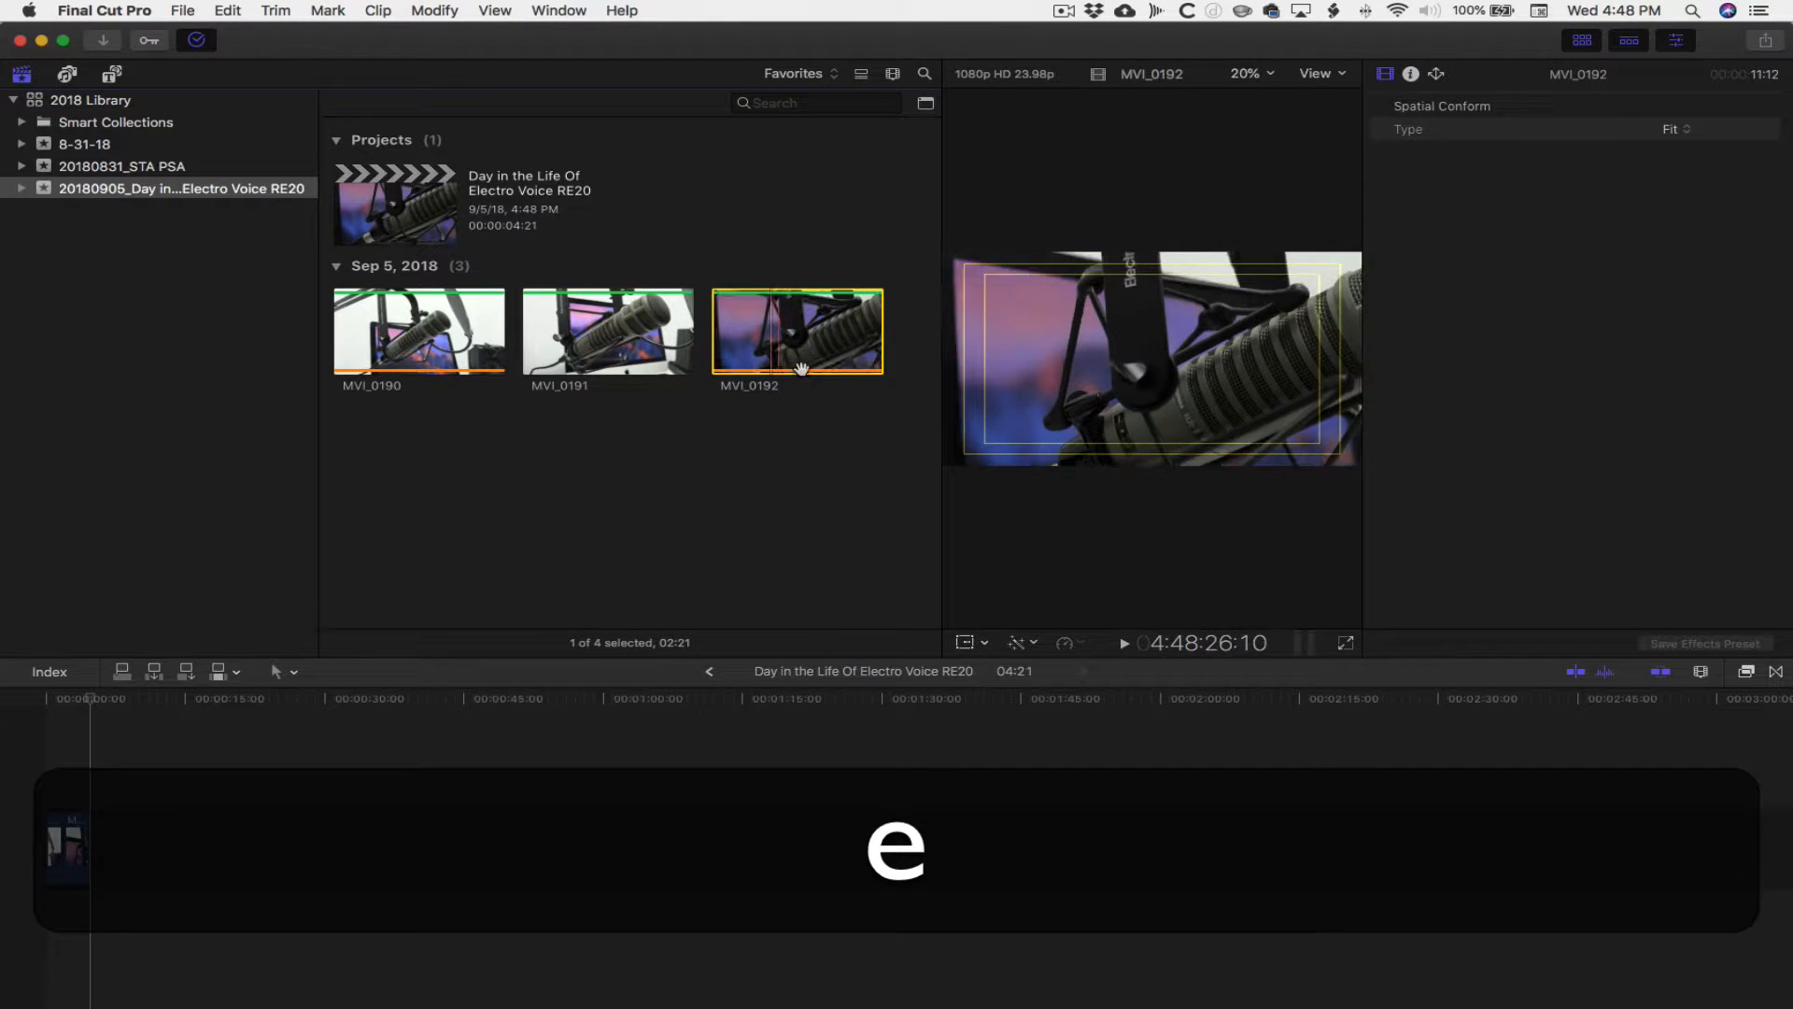
click(607, 340)
key(e)
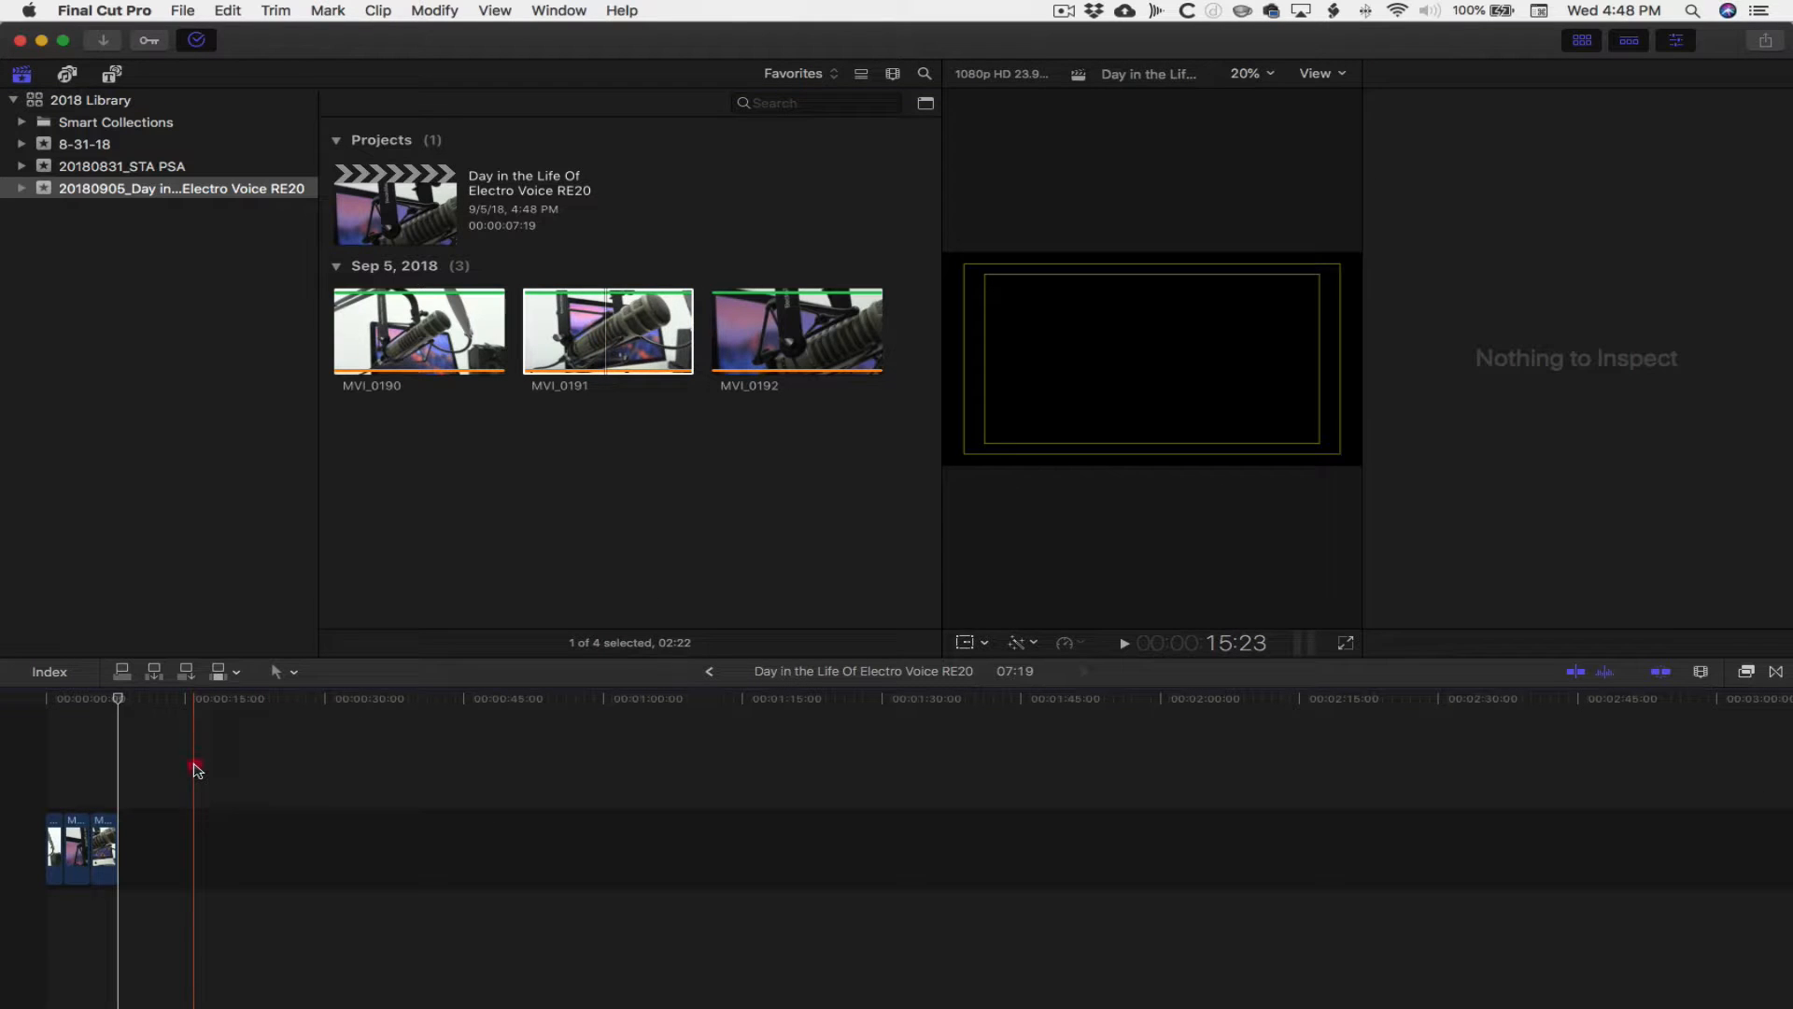
Play the sequence from its start to 1:18 and trim the end of MVI_0190 to the playhead
click(194, 768)
key(shift)
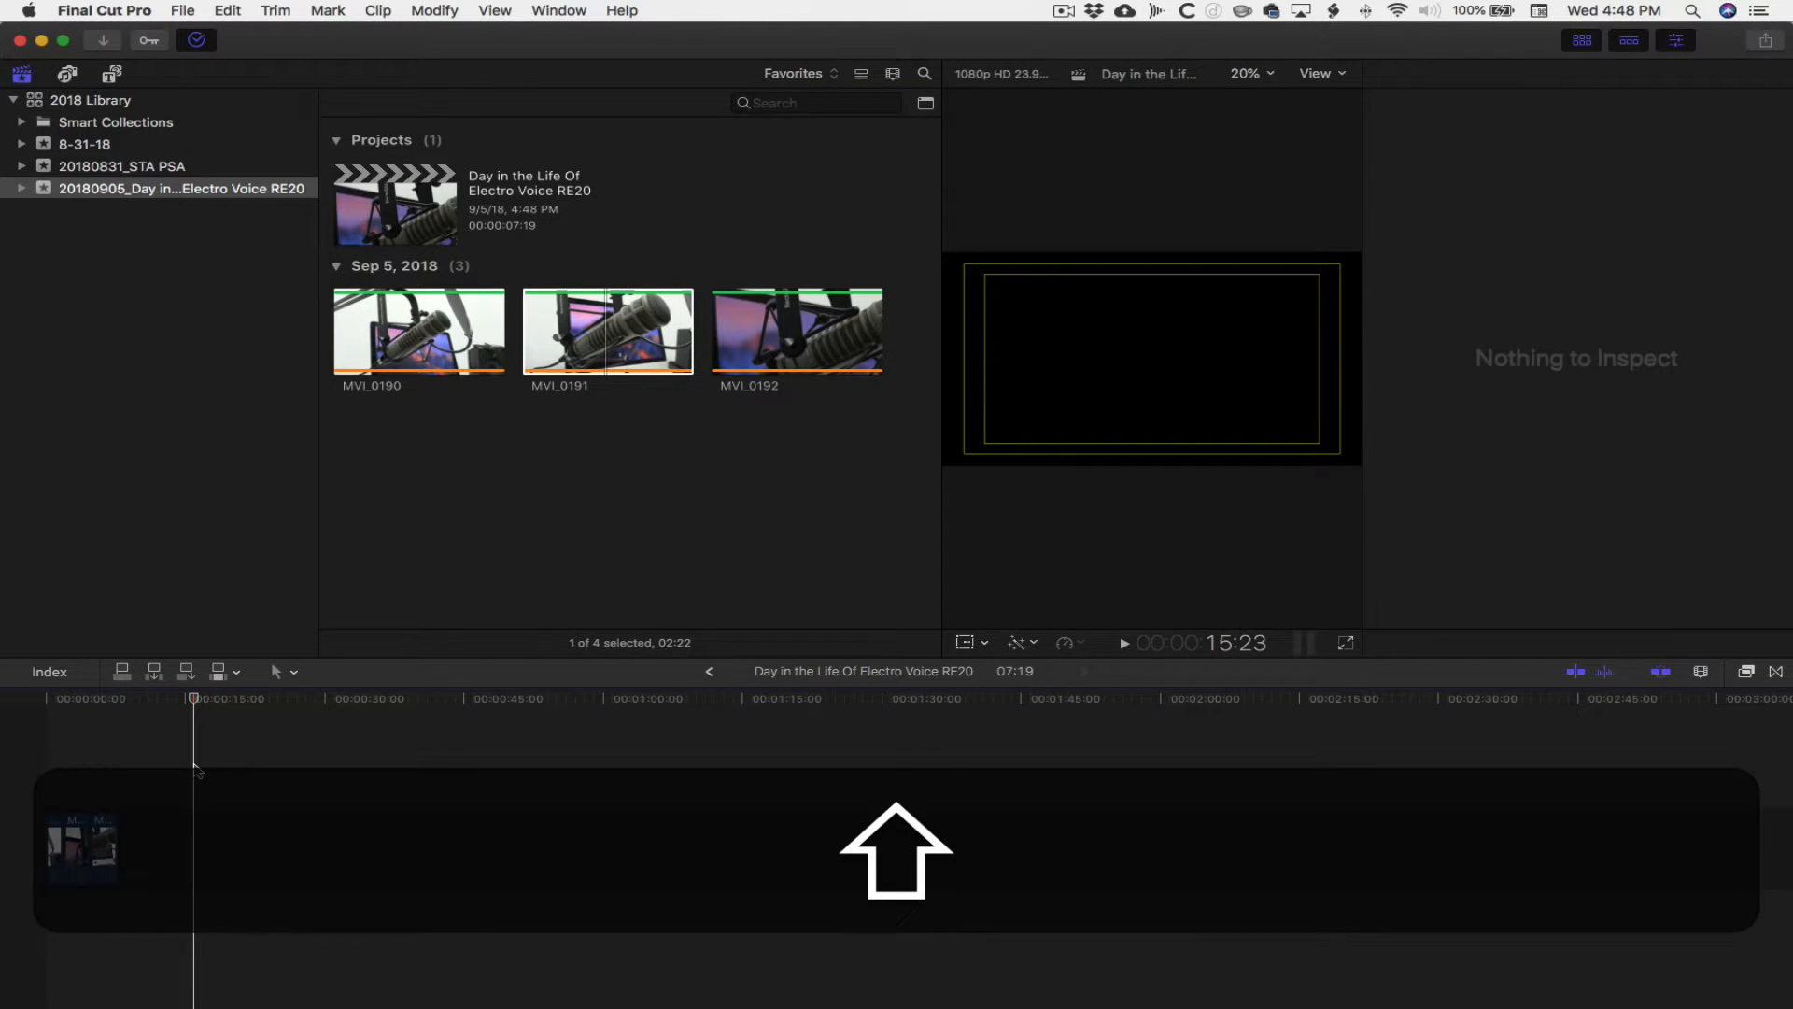
key(shift+z)
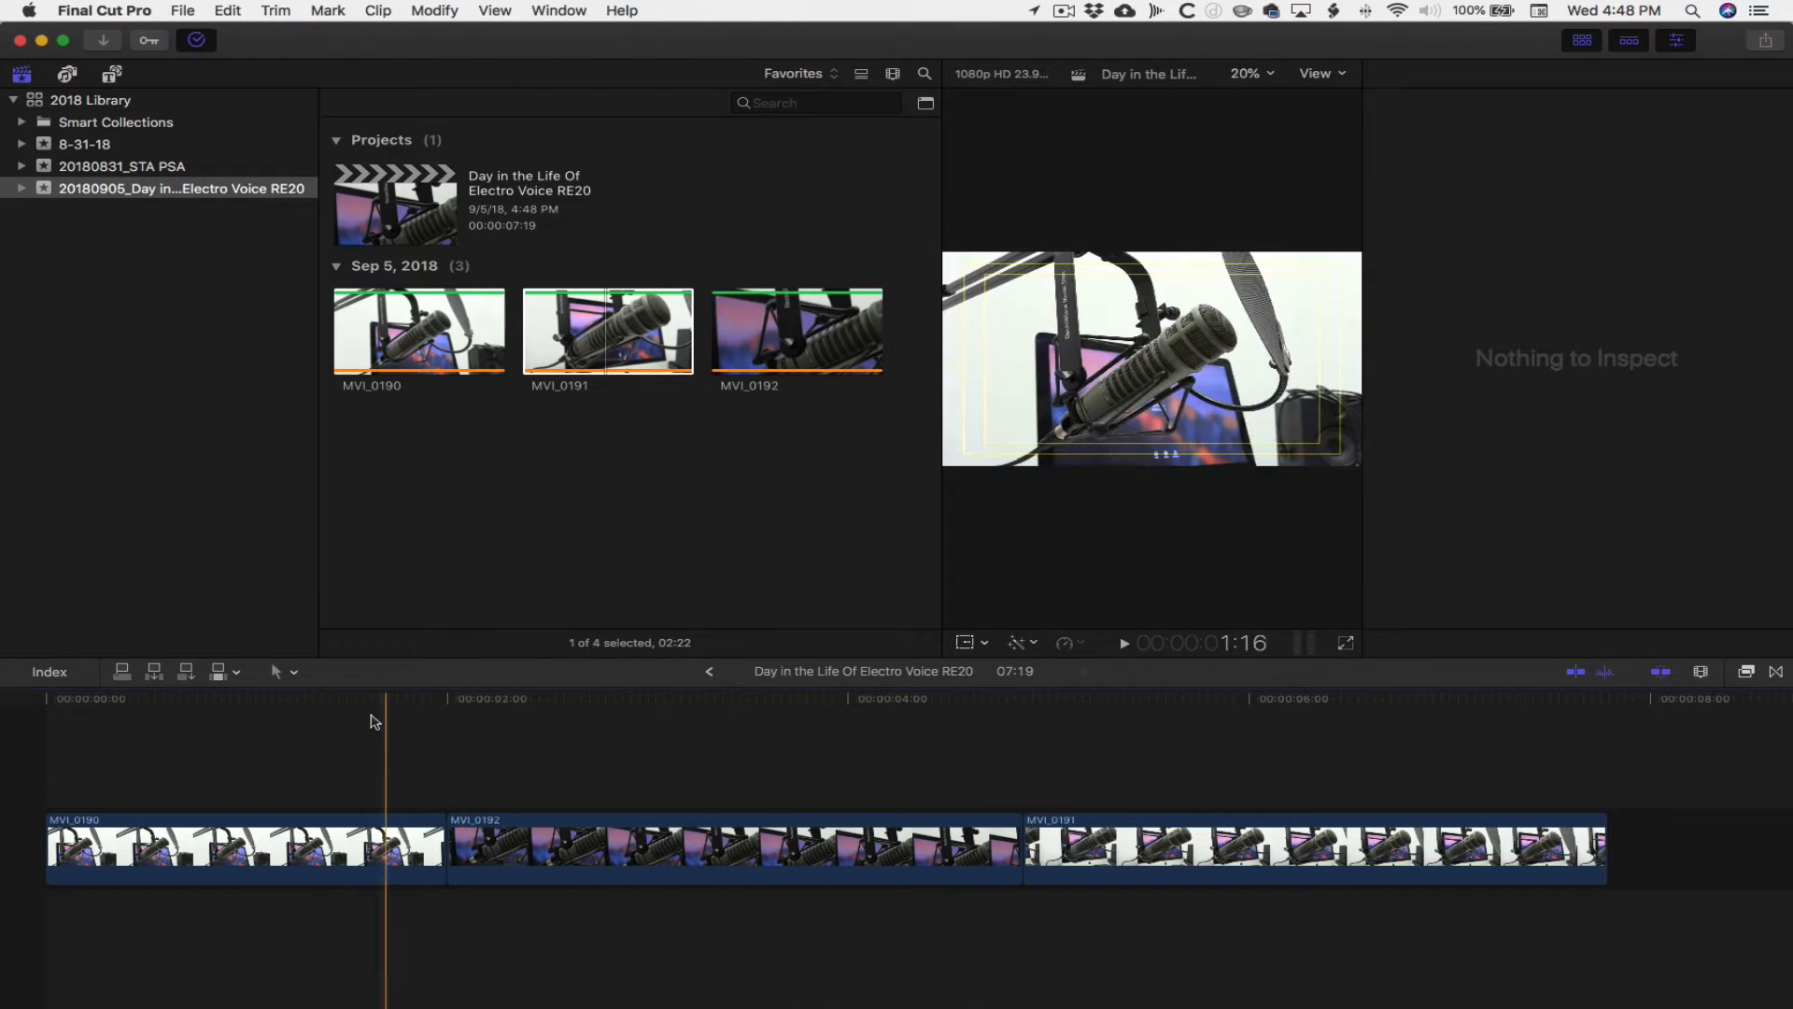
click(22, 702)
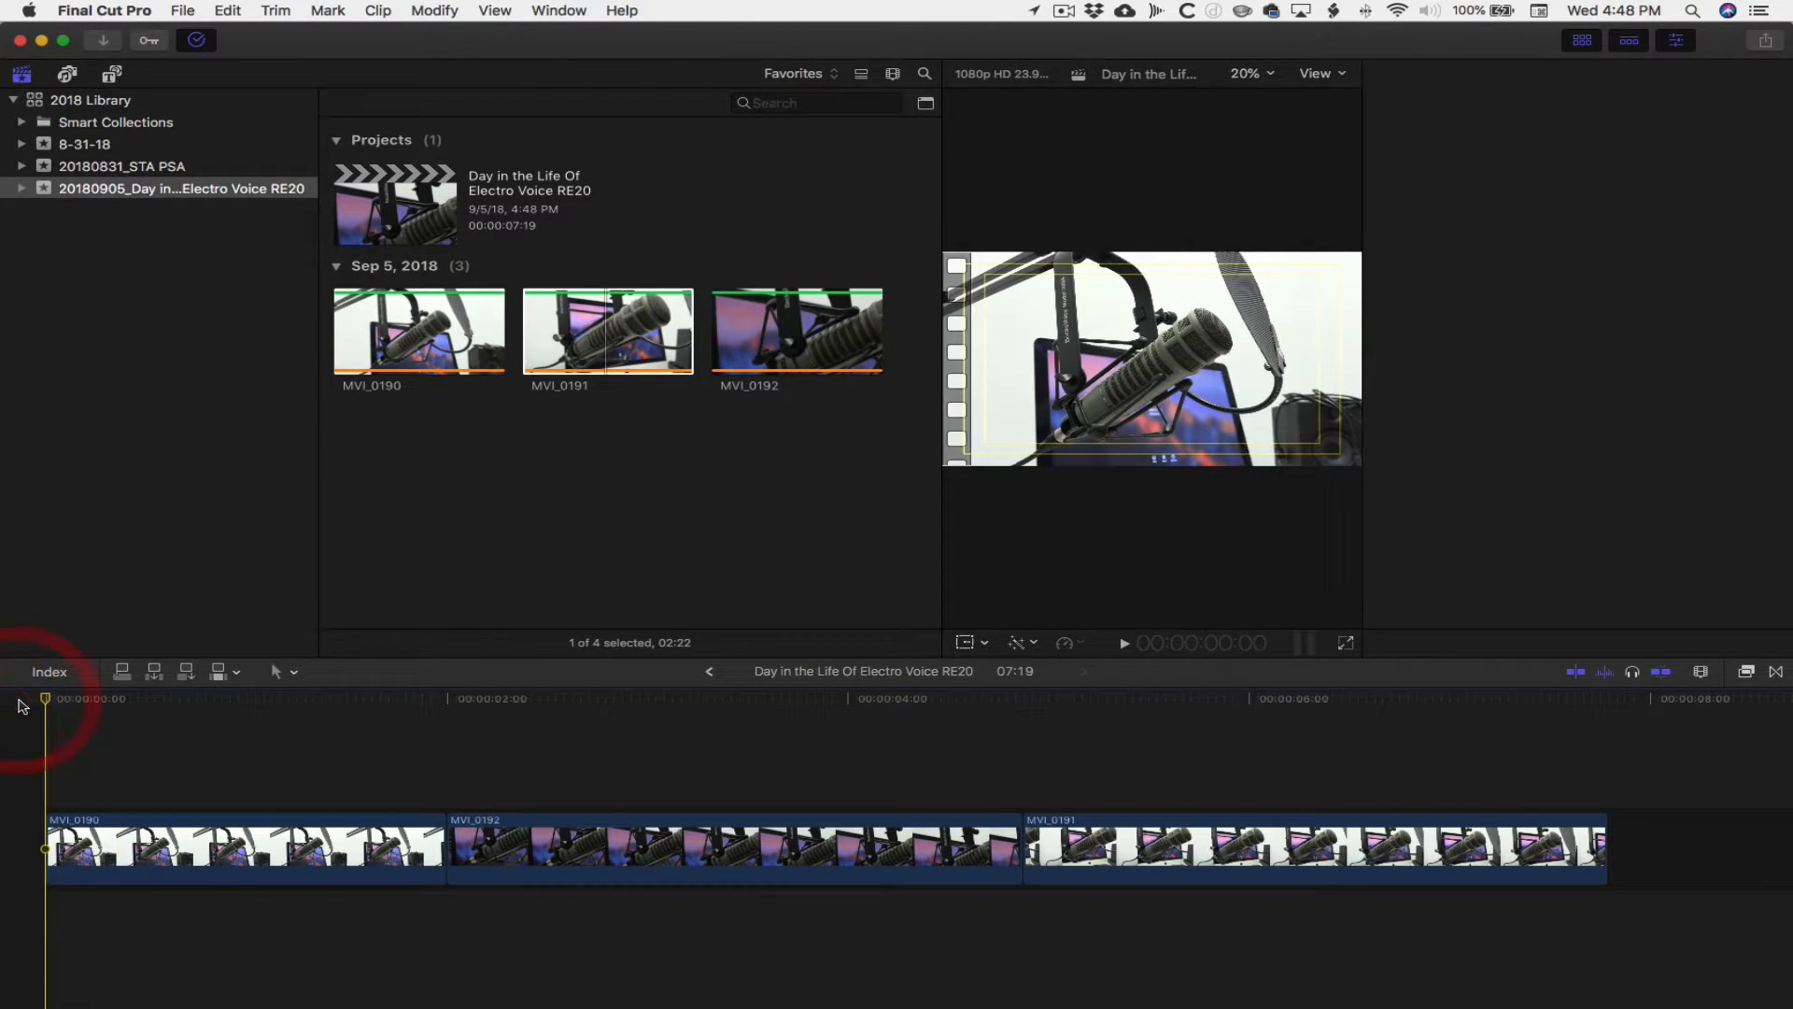
key(space)
key(super+4)
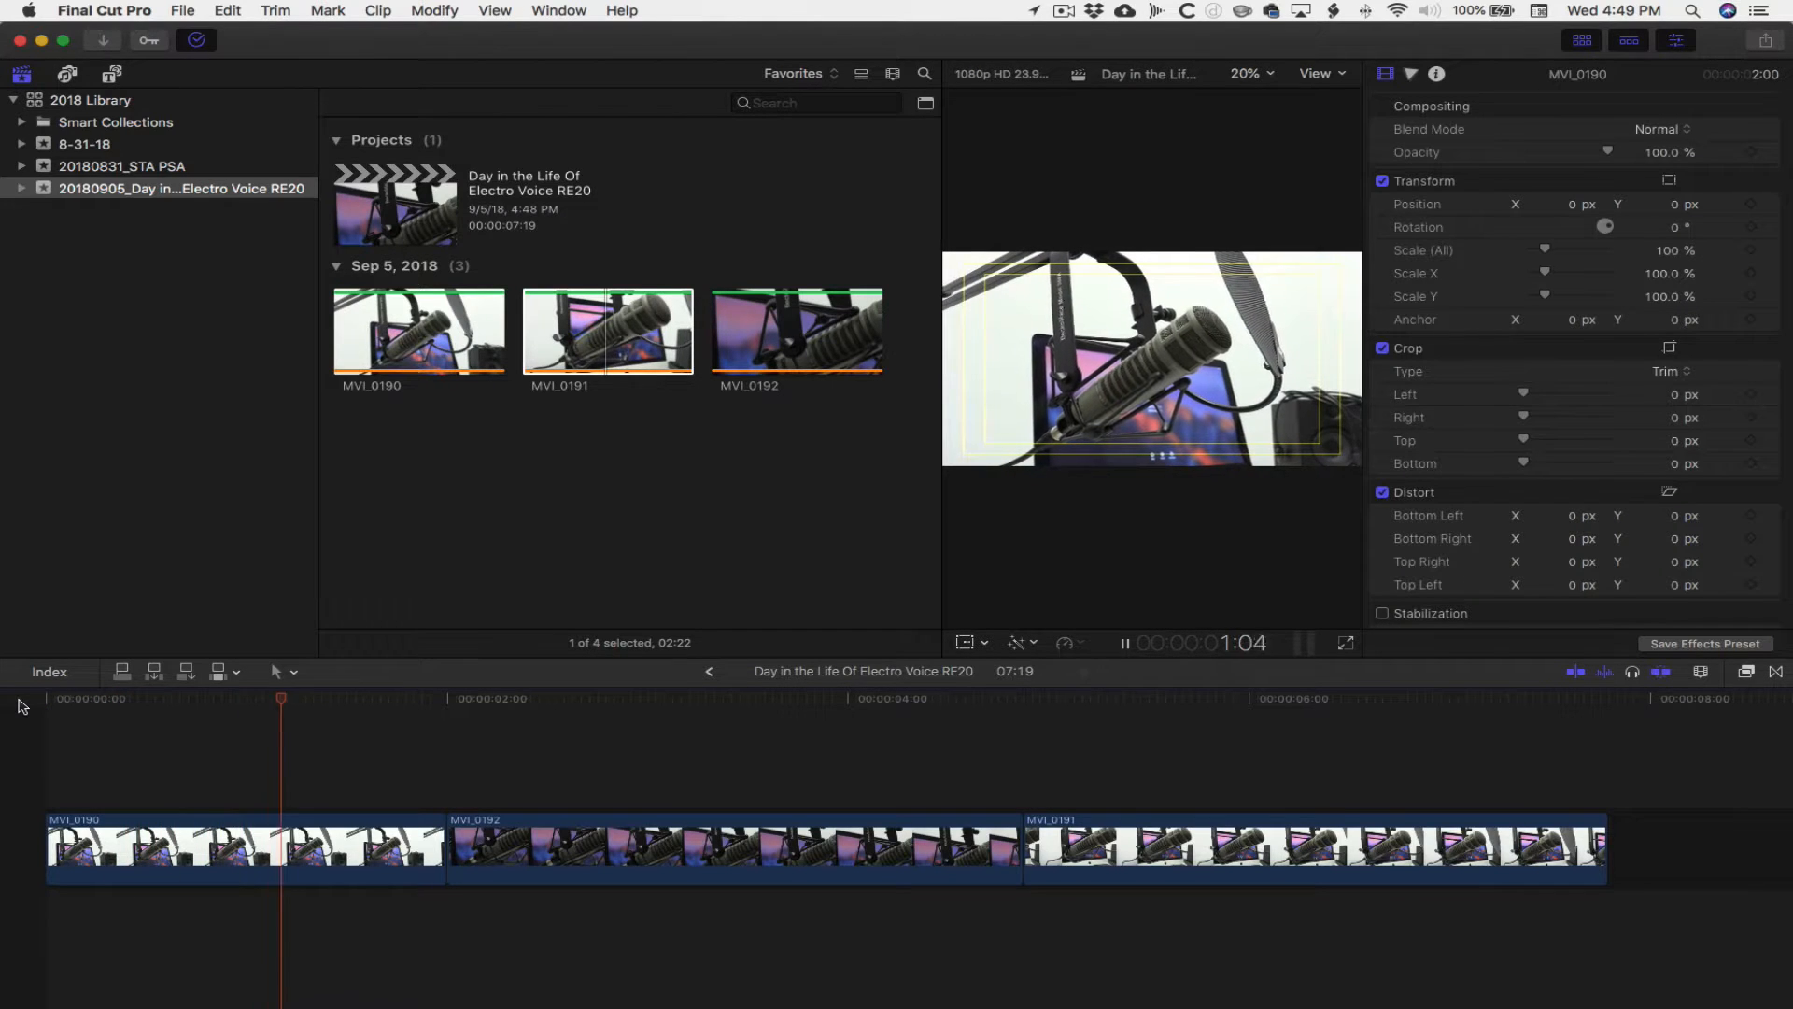
key(space)
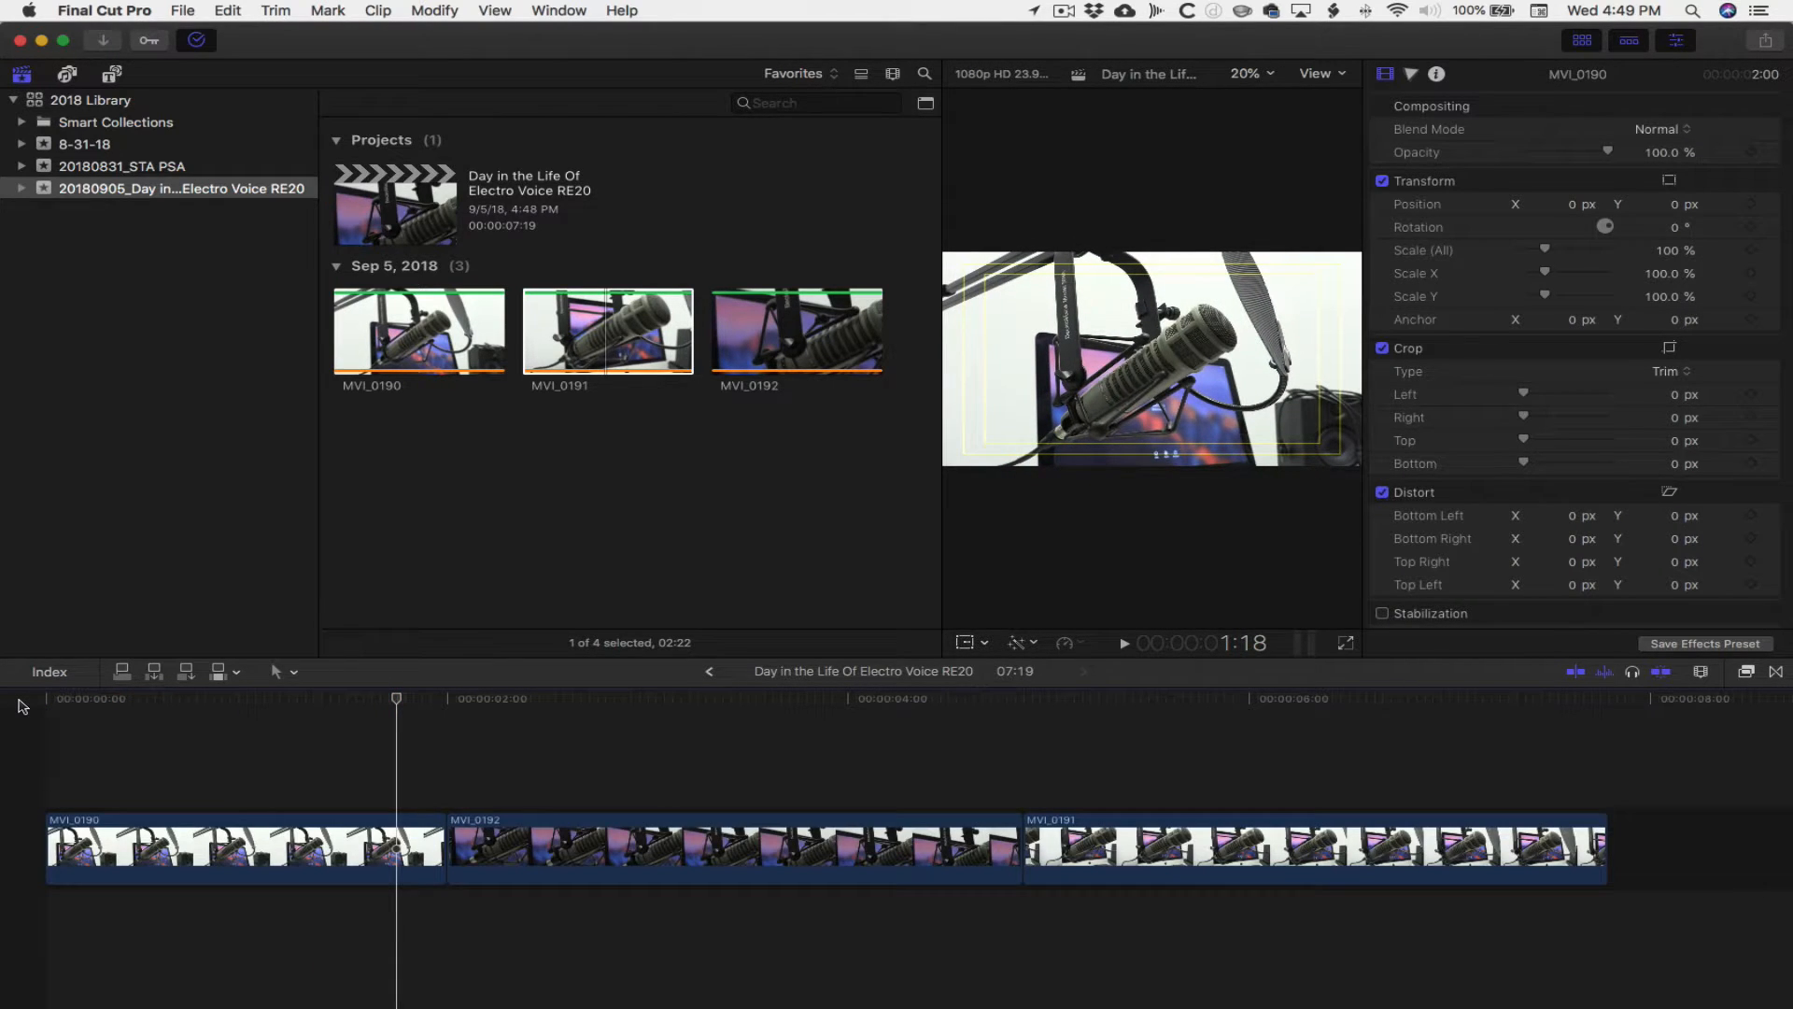
key(alt+bracketright)
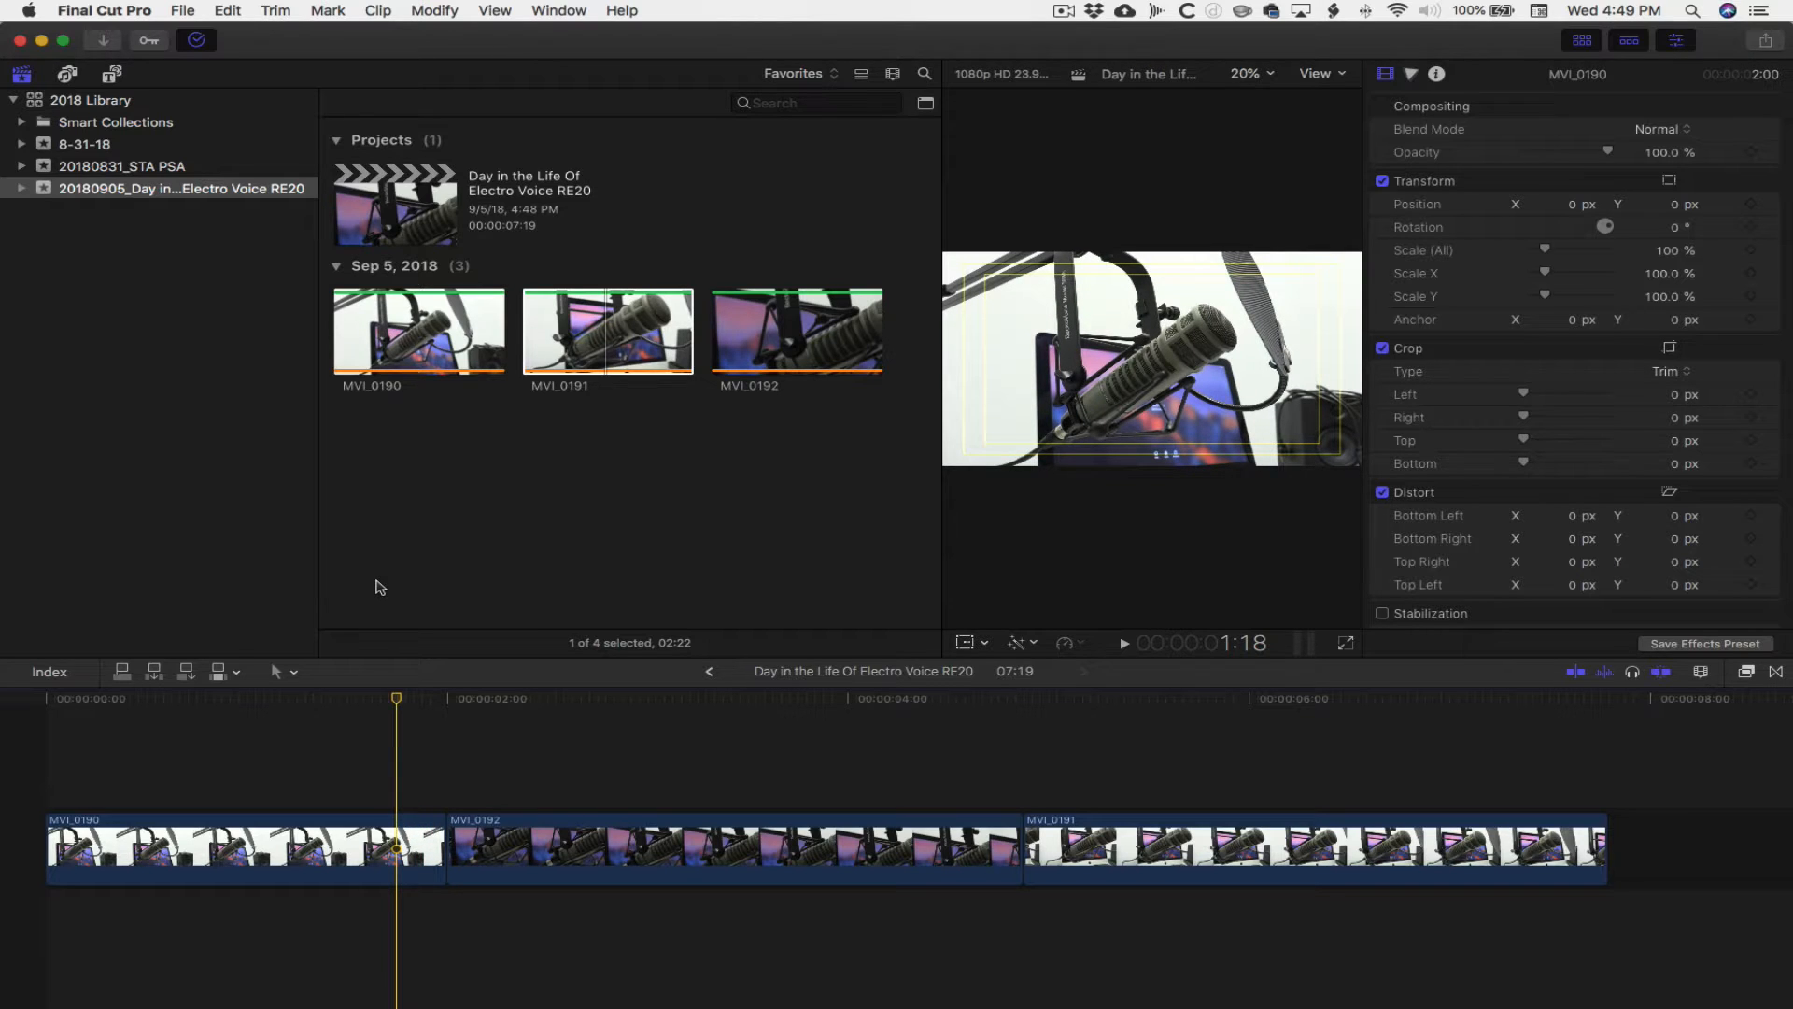
key(alt+bracketright)
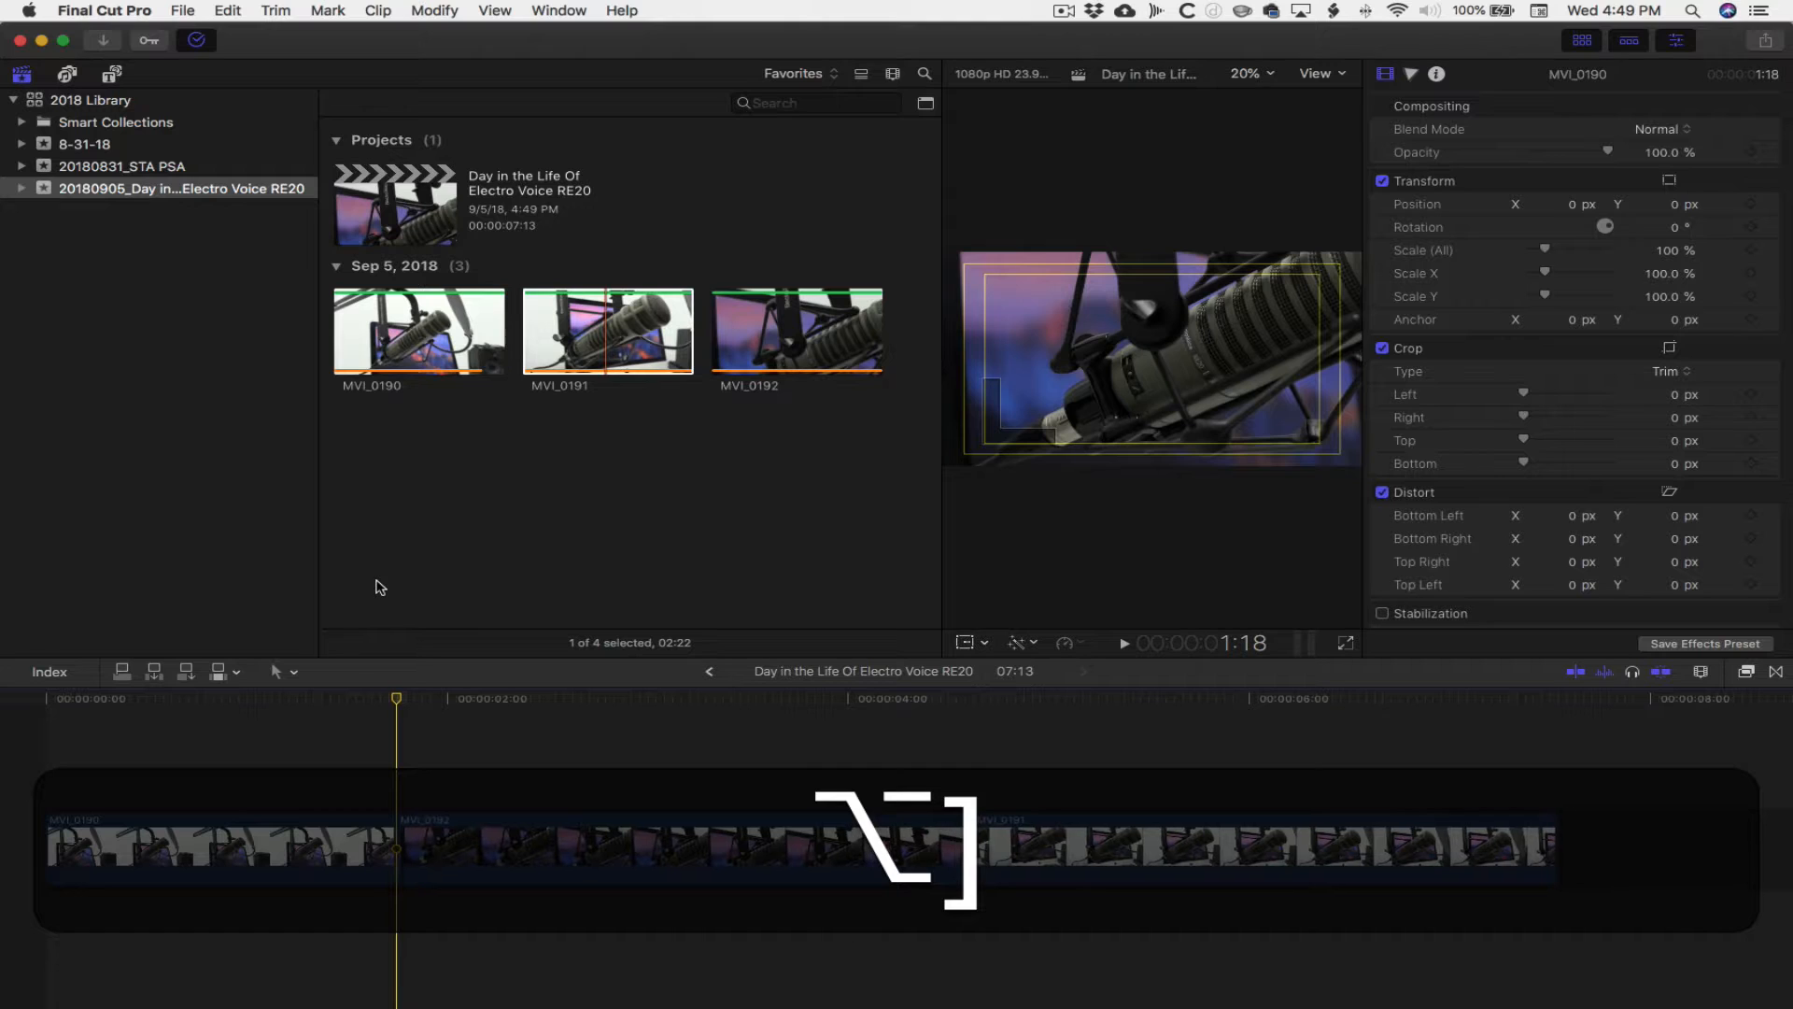
Undo the end trim of MVI_0190 and apply it again at the same playhead position
key(super+z)
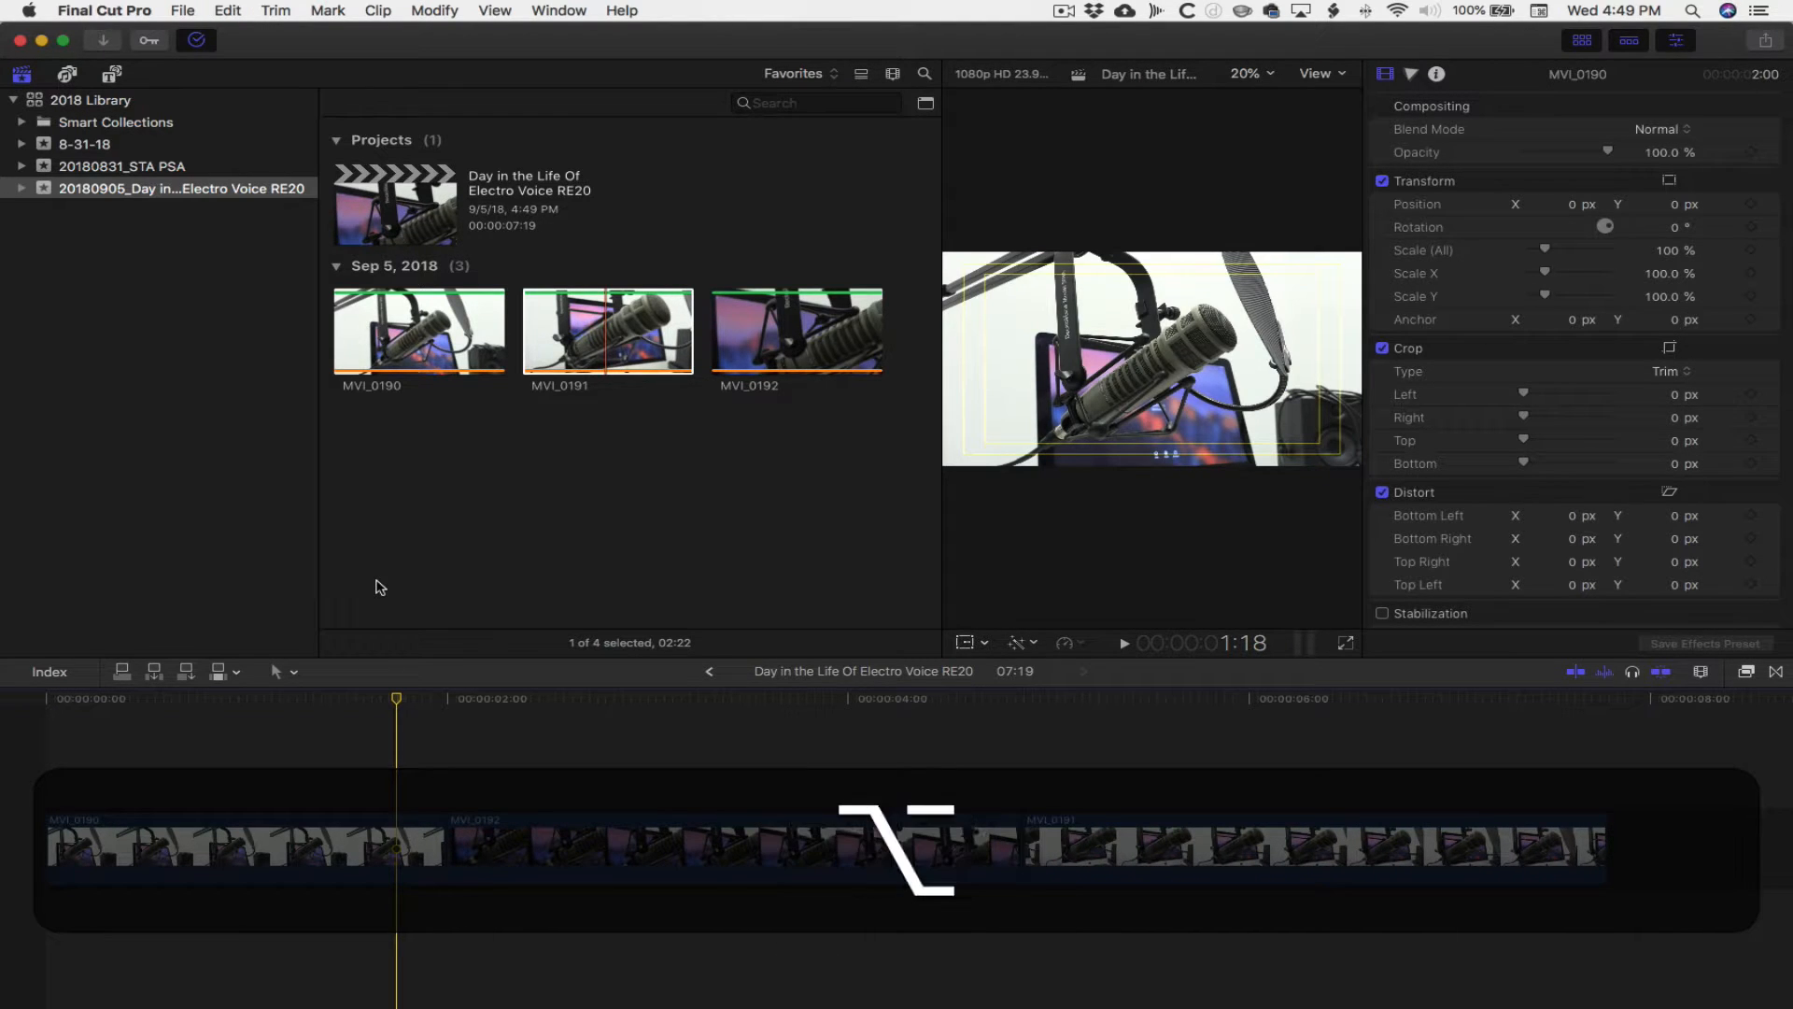
key(alt+bracketright)
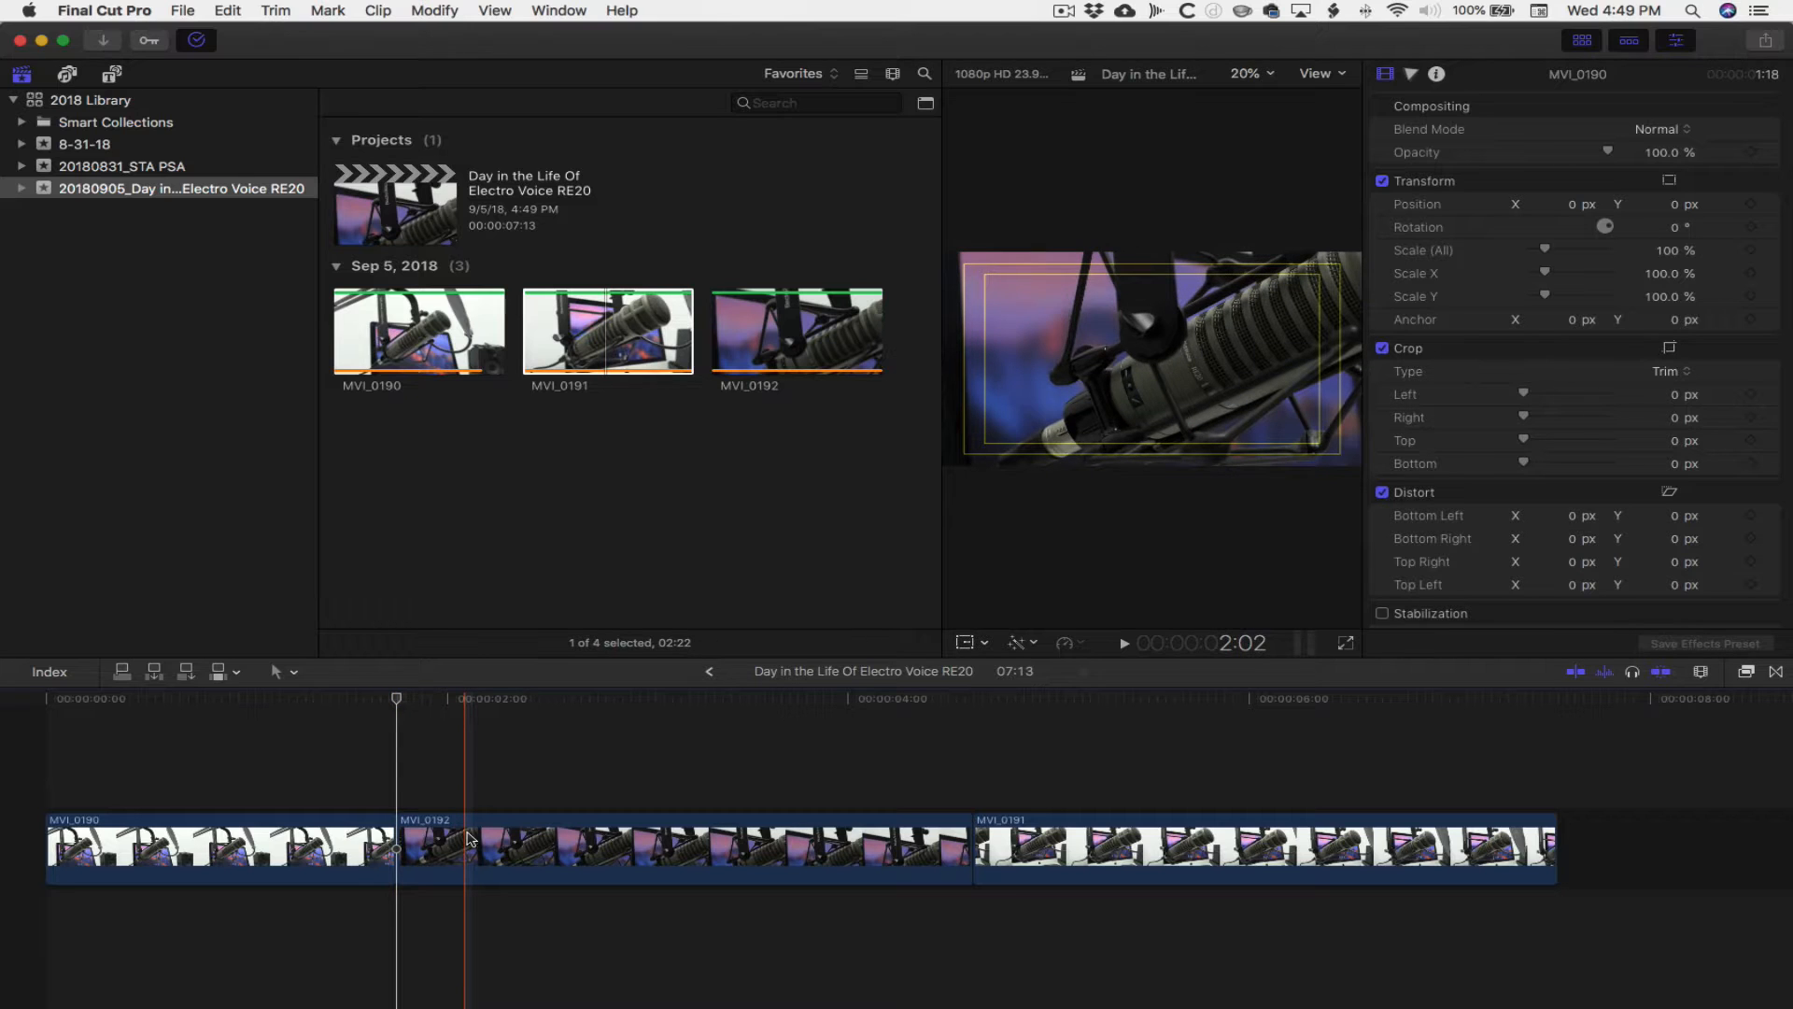
Play through MVI_0192 in the timeline, trim its start to a length of 2:09, and trim its end to a length of 1:23
click(468, 839)
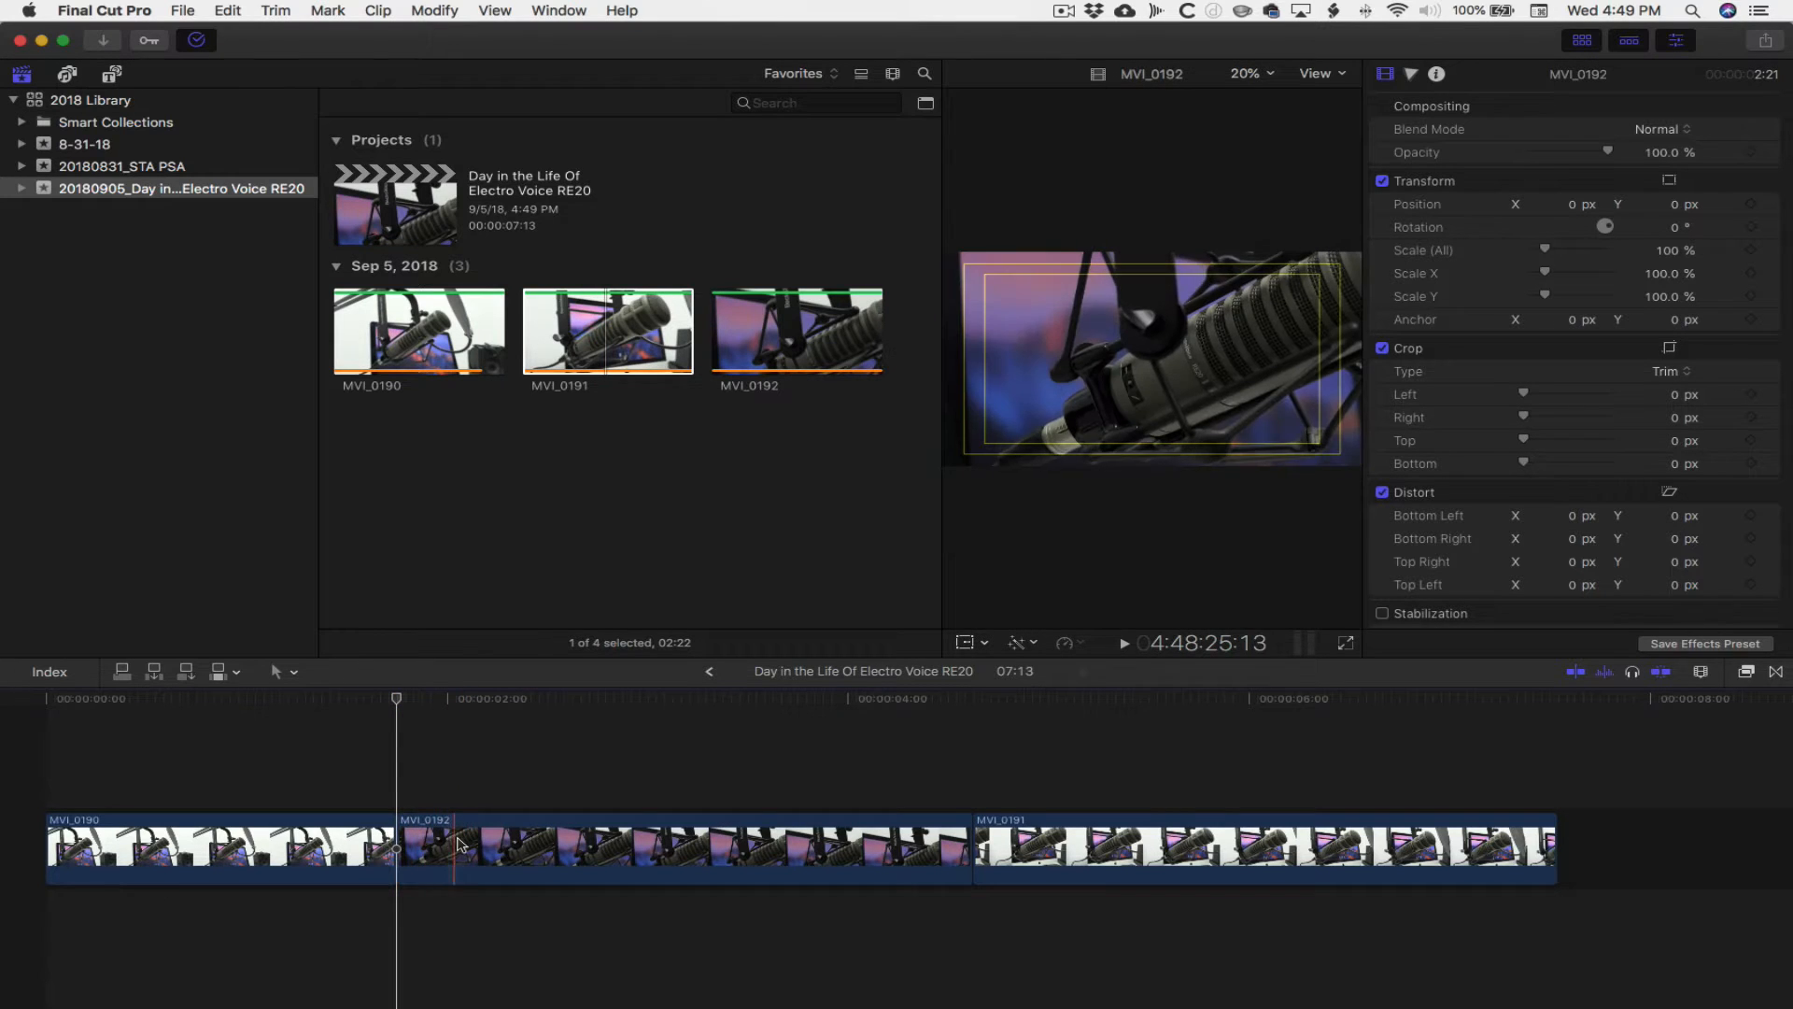
key(space)
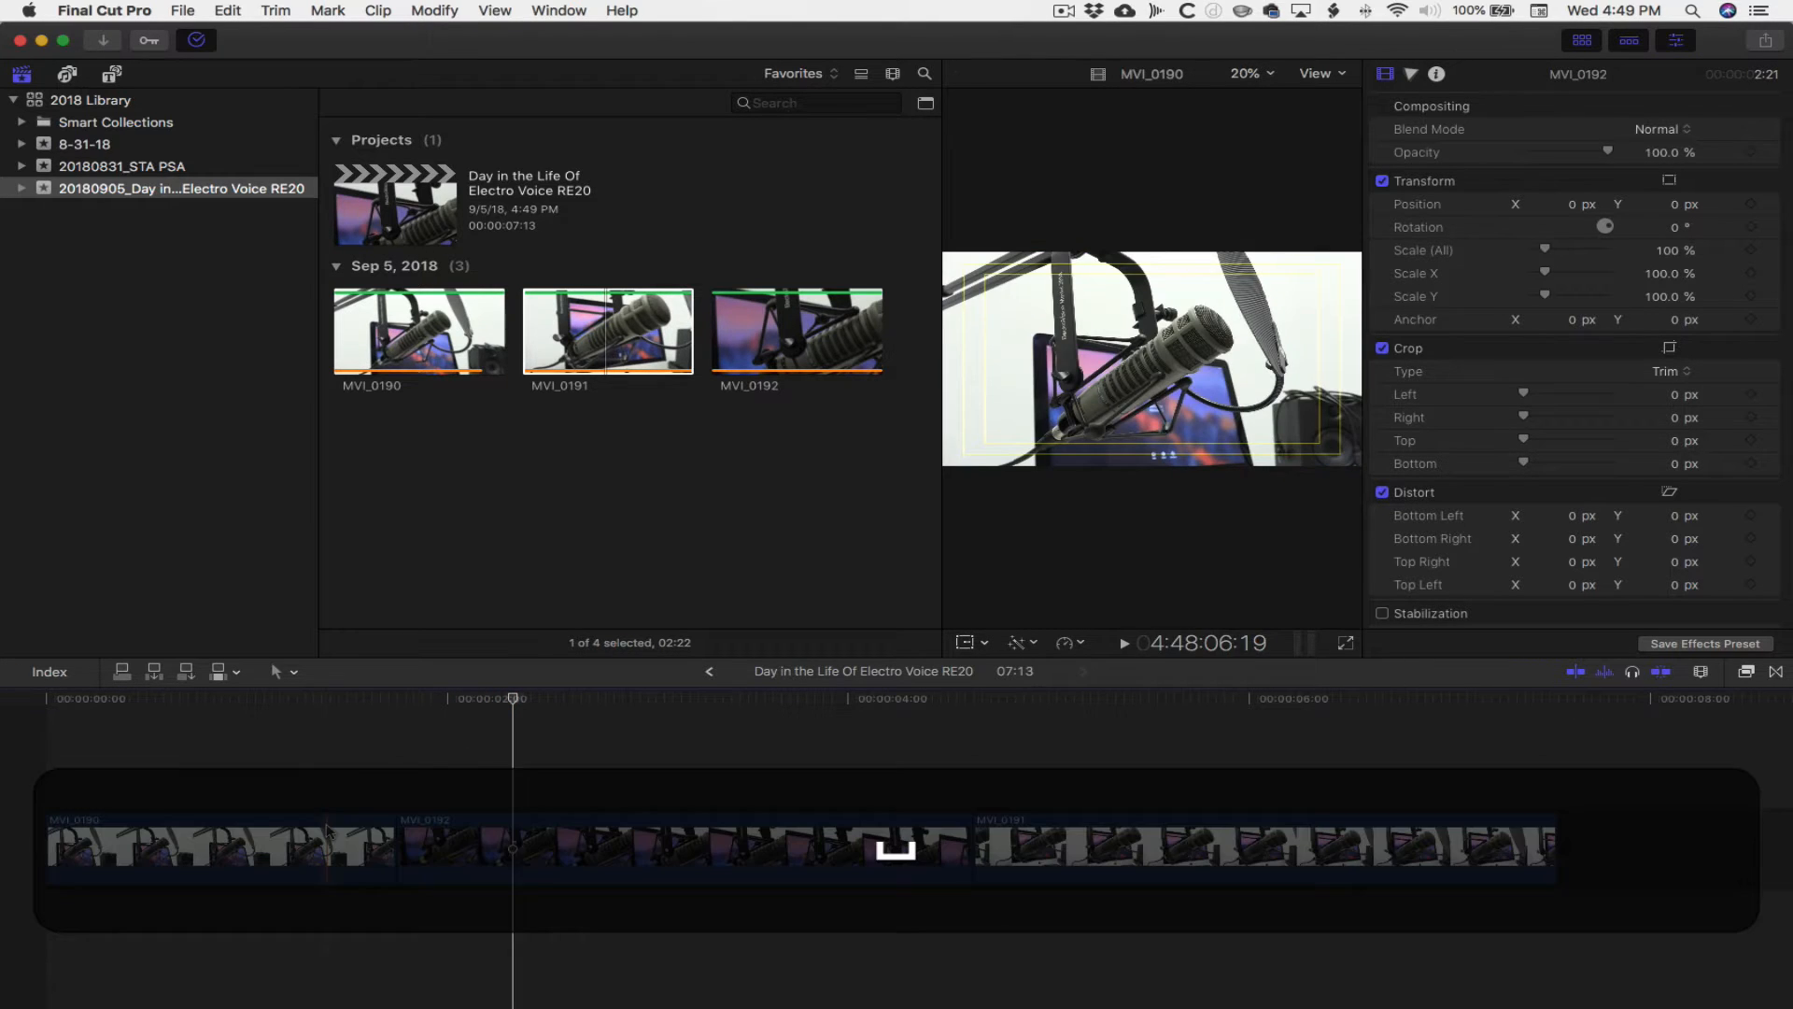
key(space)
key(space)
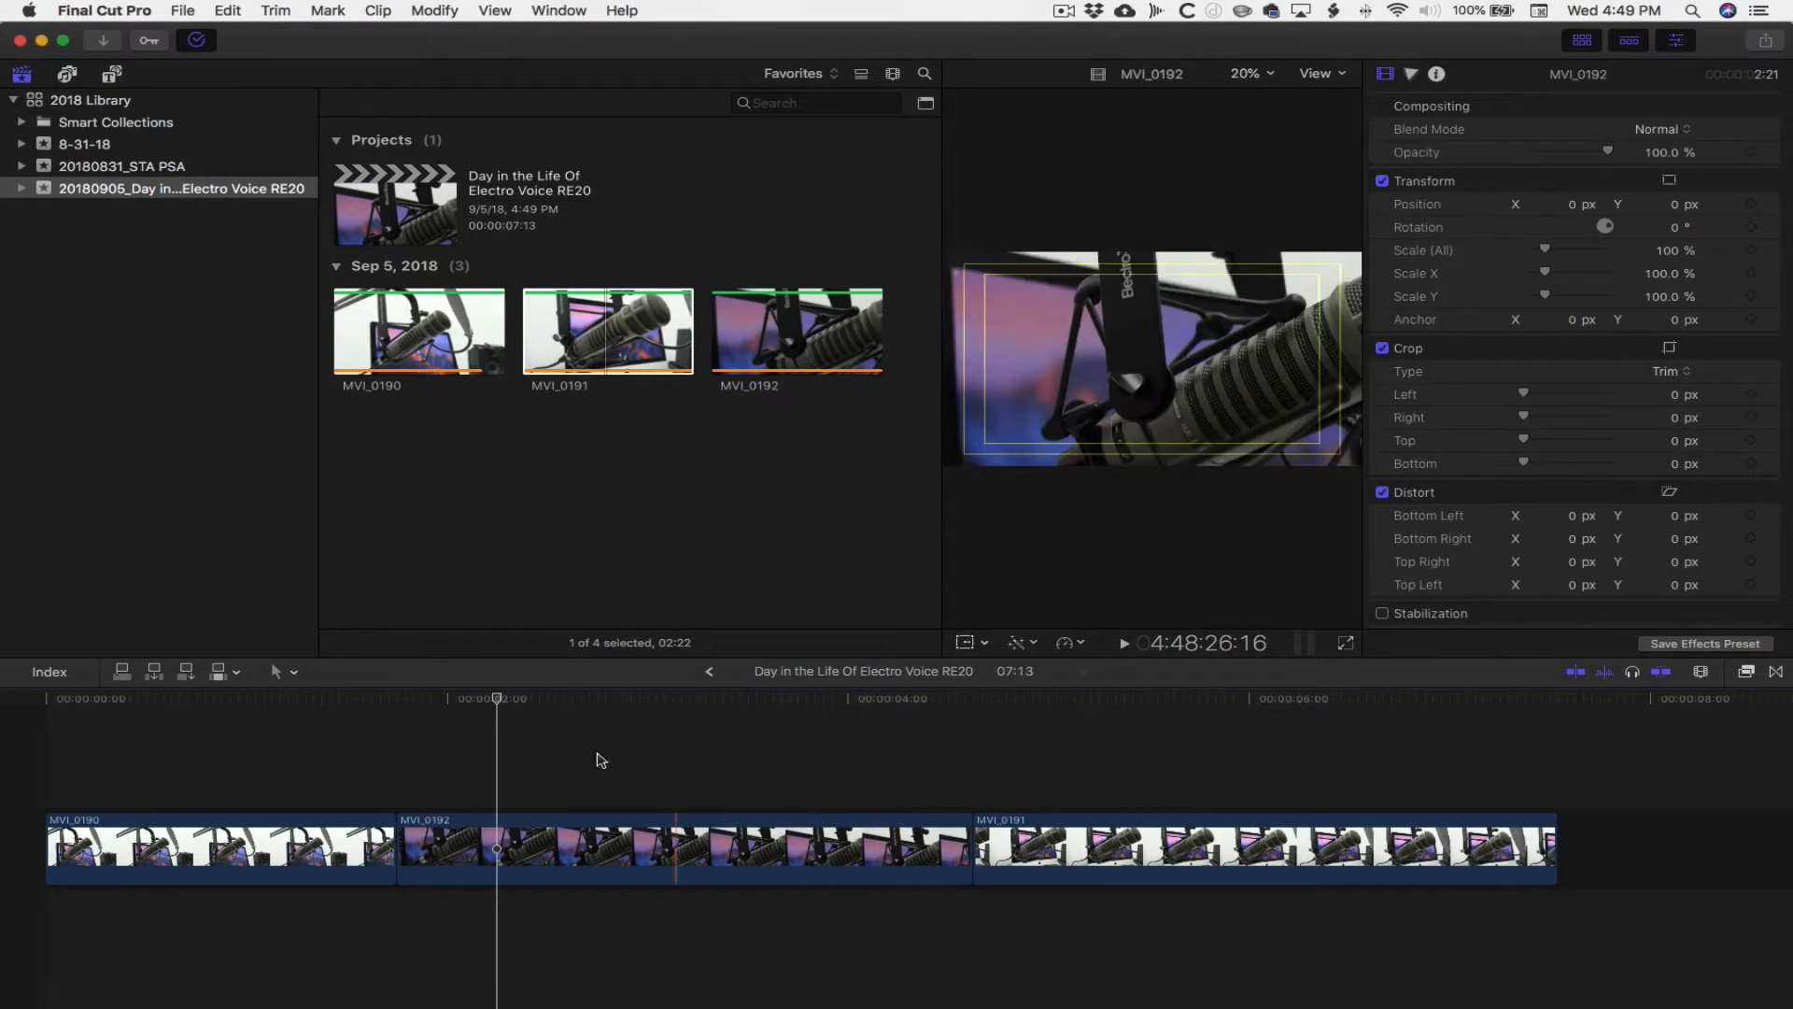
key(alt+bracketleft)
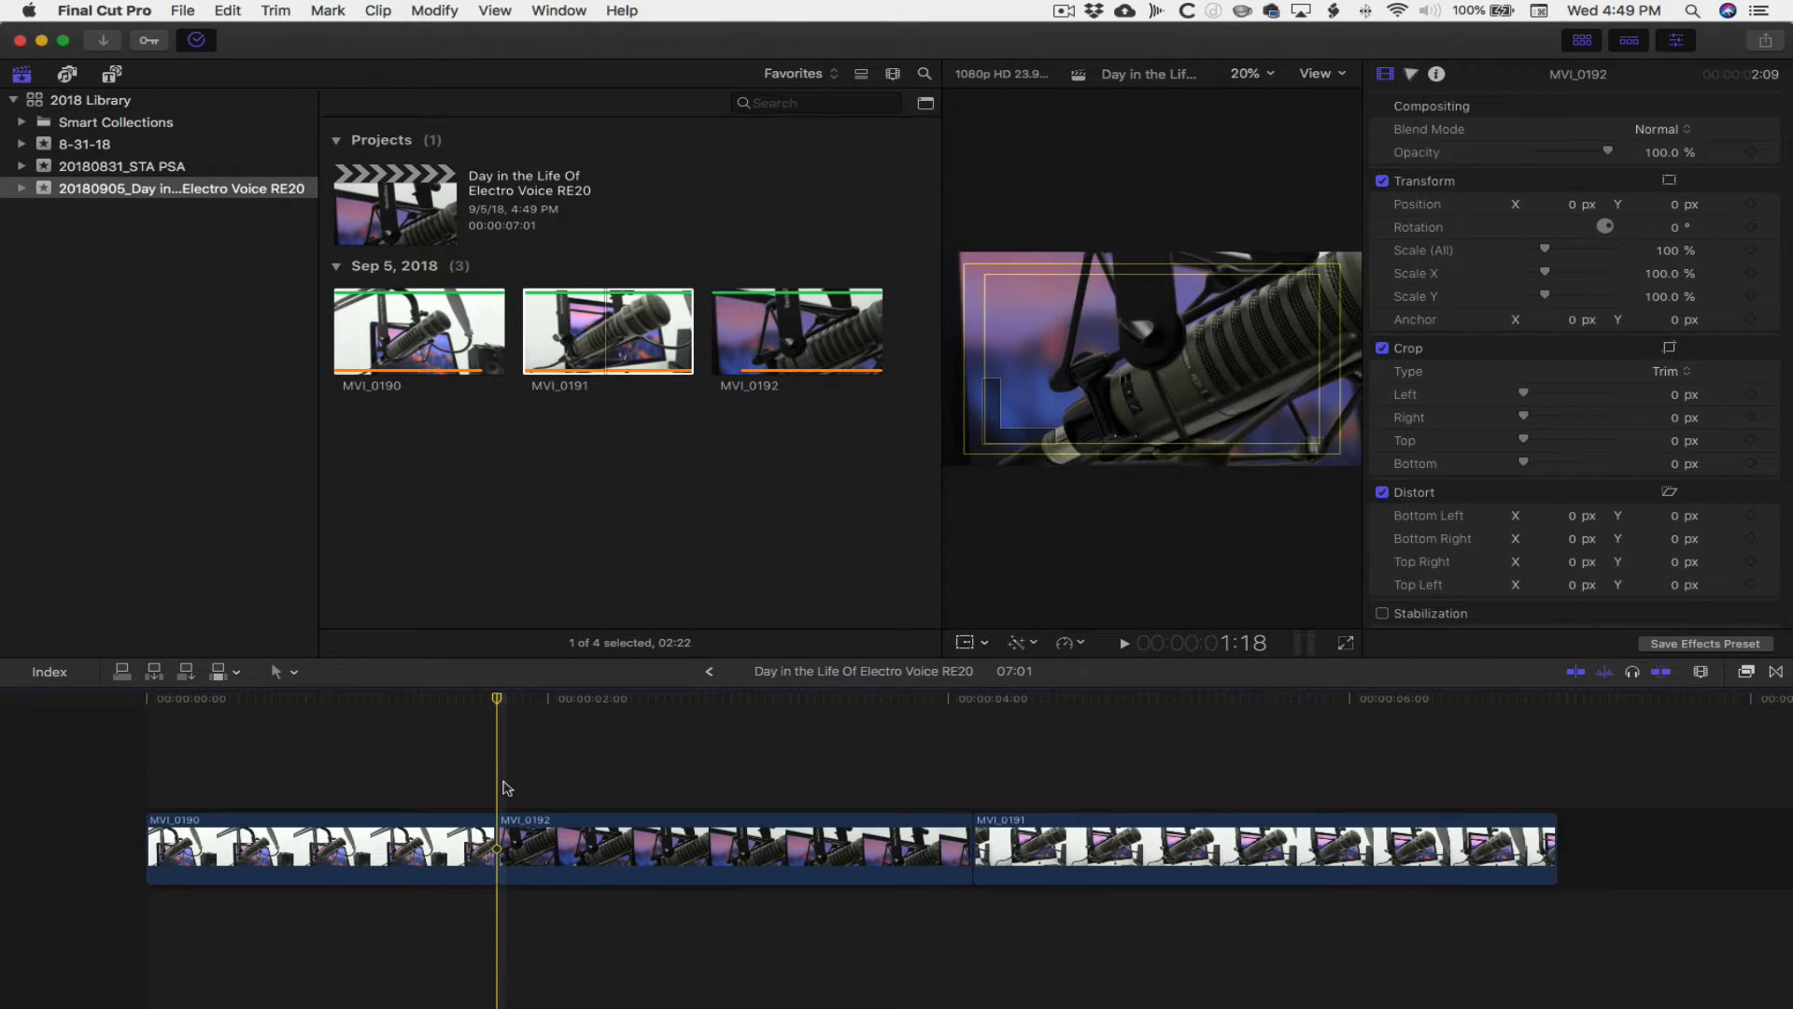
key(shift+z)
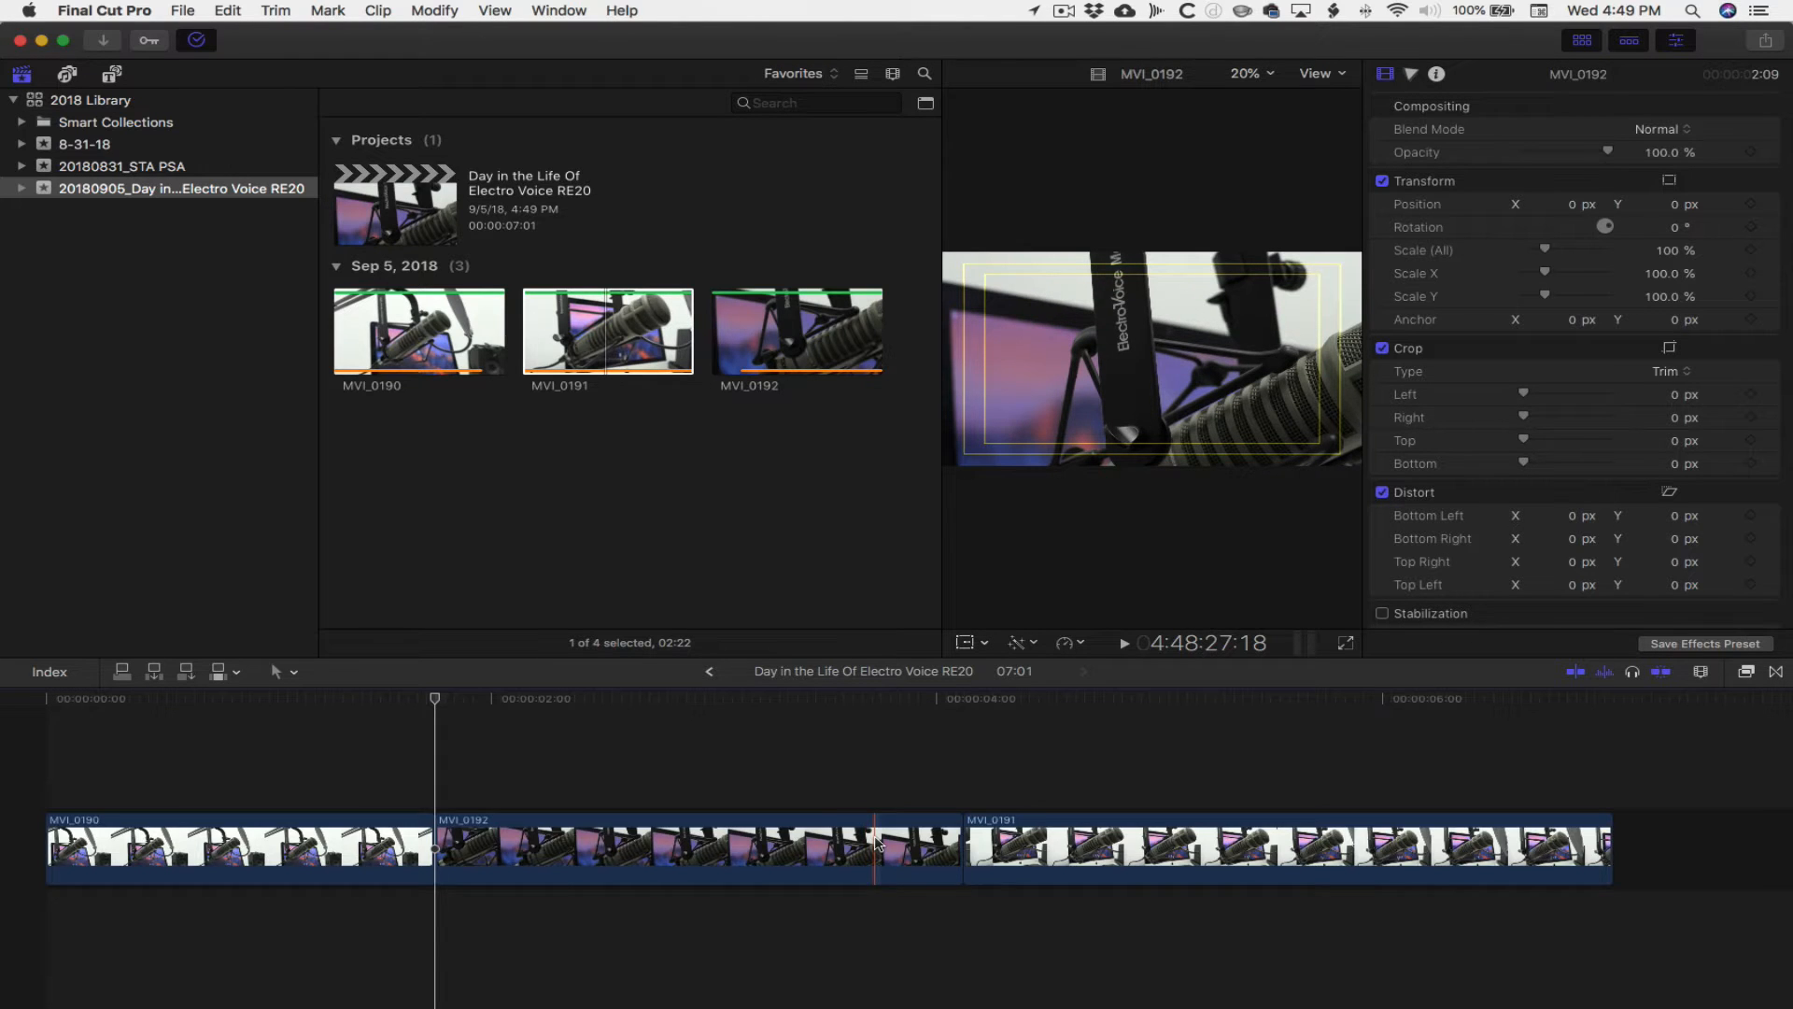
key(alt+bracketright)
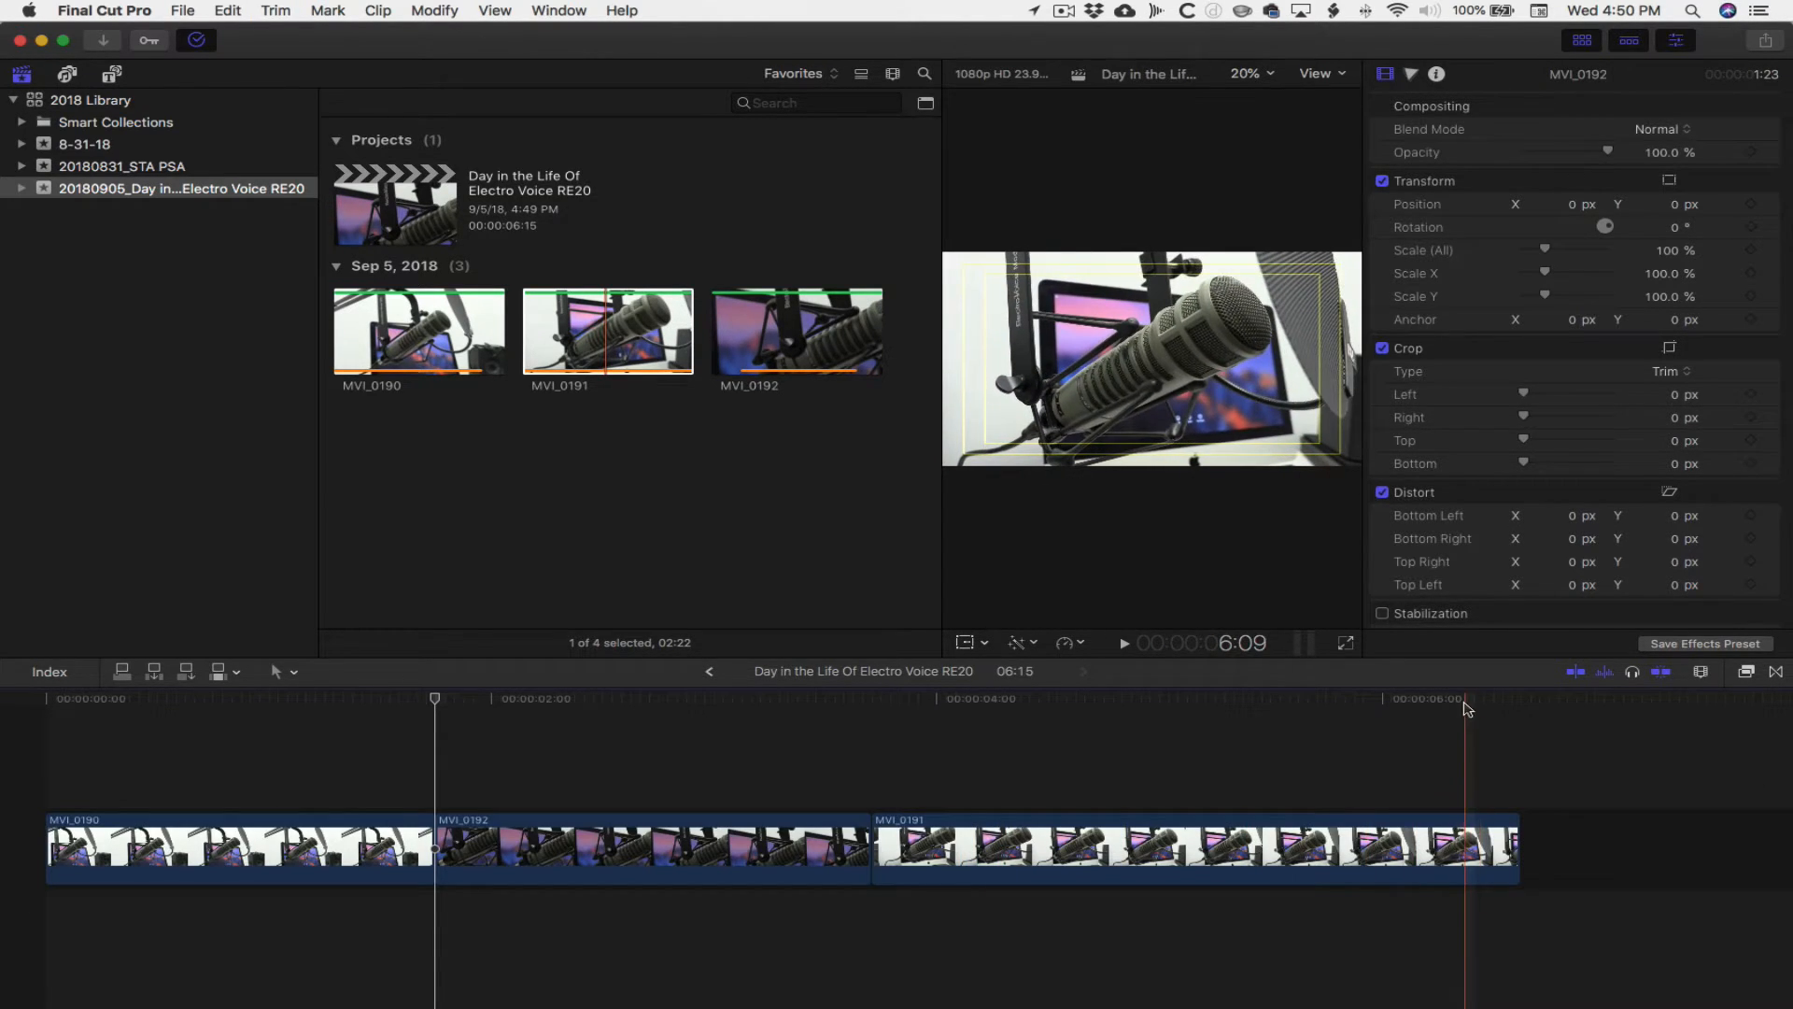
Trim the start of MVI_0191 in the timeline to the playhead at 4:08, shortening the clip to 2:07
drag(1465, 707, 1011, 705)
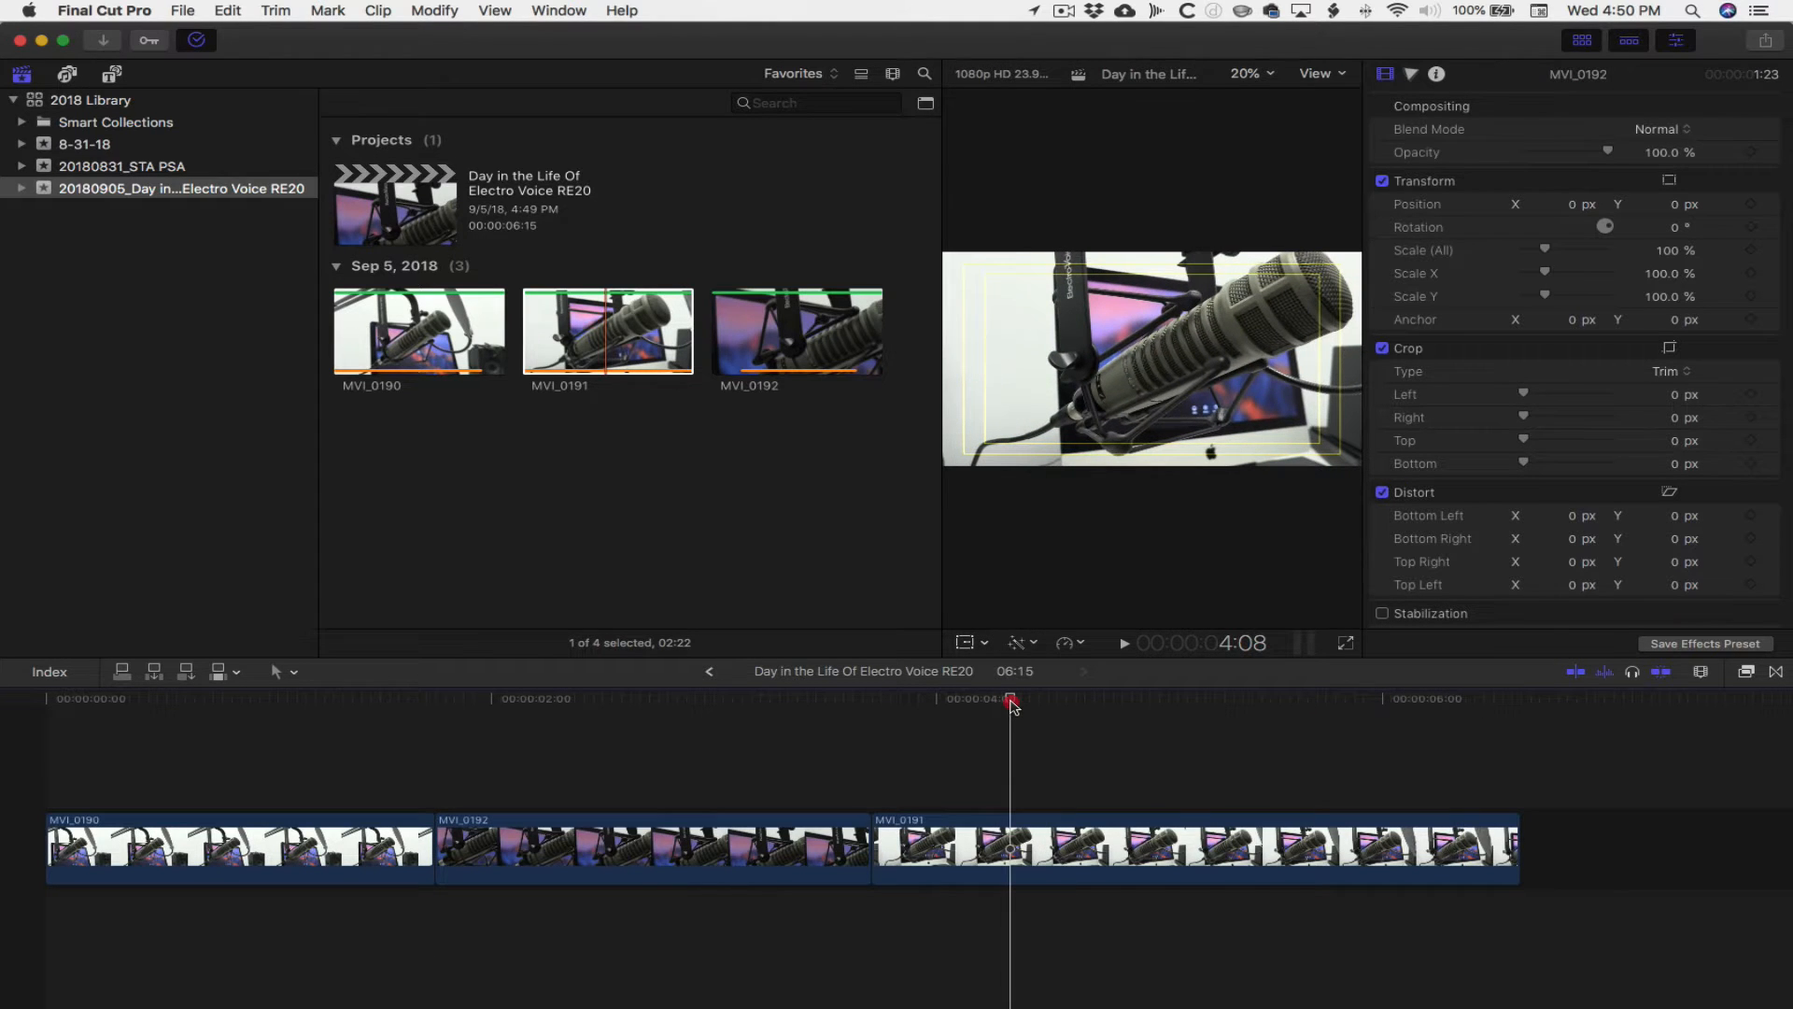
key(alt+bracketleft)
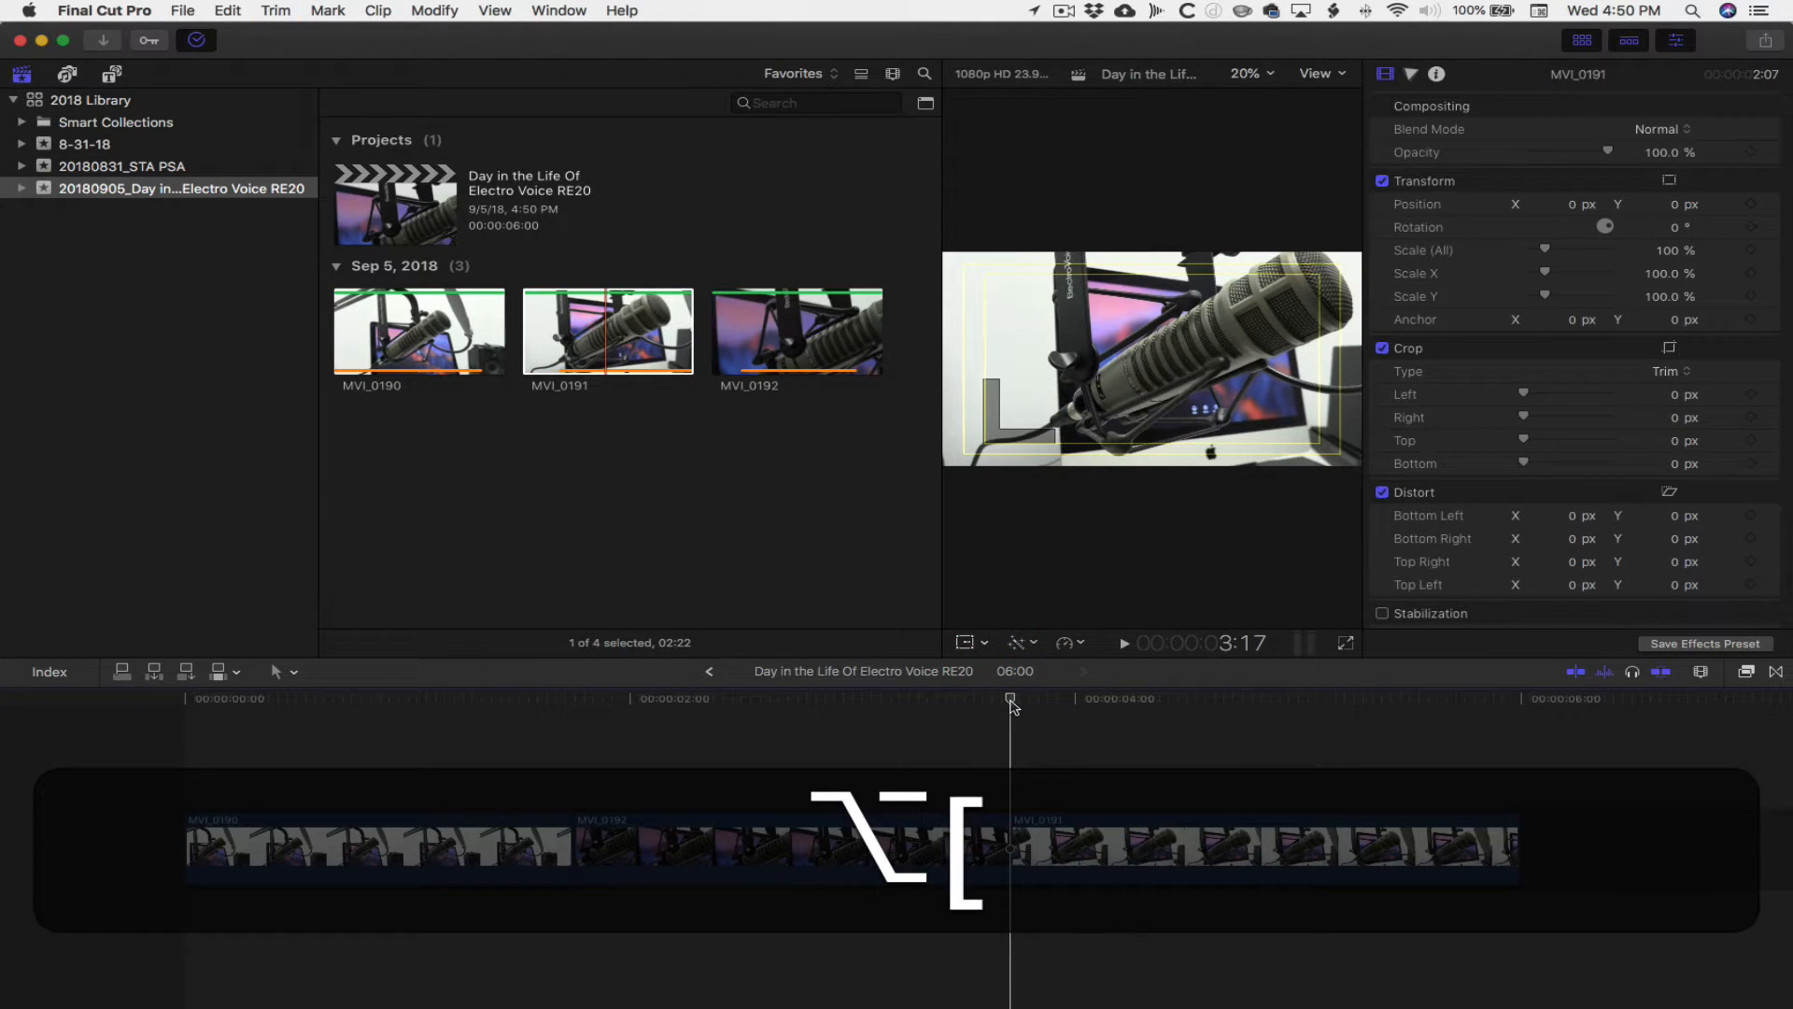
Move the playhead to about 5:01 in MVI_0191, step it frame by frame, and jump back through the edit points to the sequence's start
drag(1014, 700, 1315, 716)
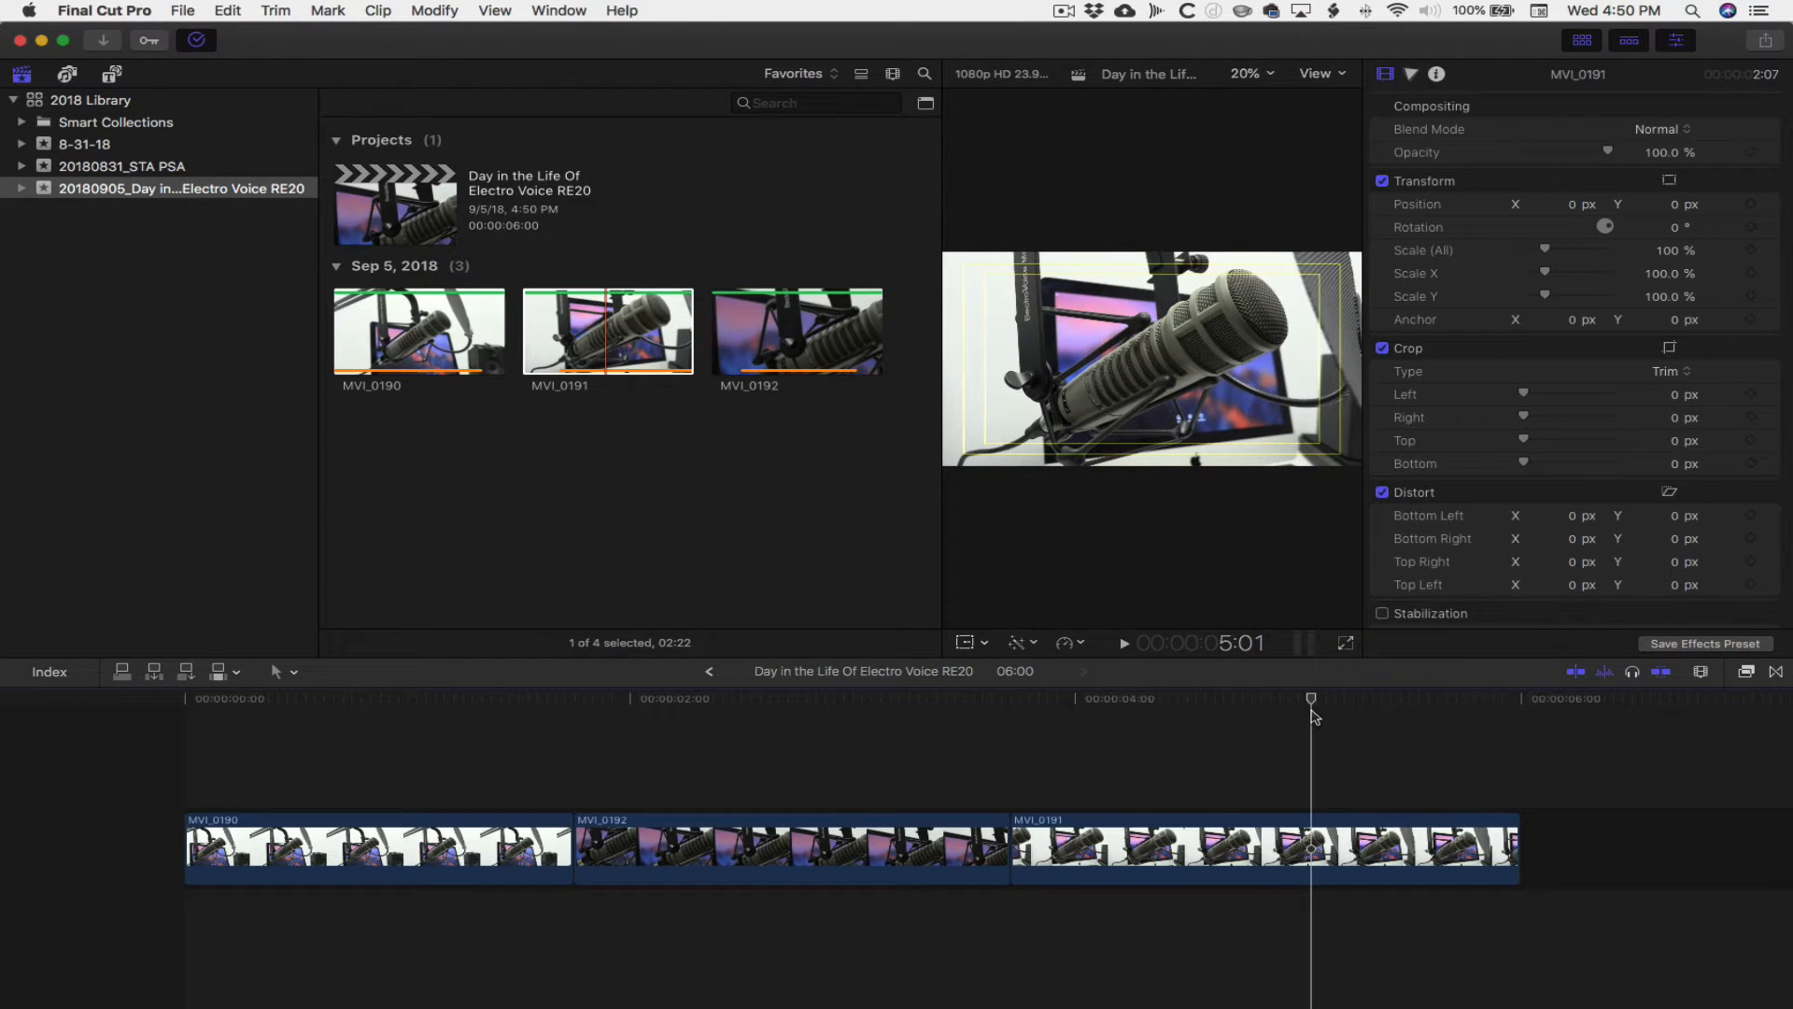
key(Left)
key(Right)
key(Left)
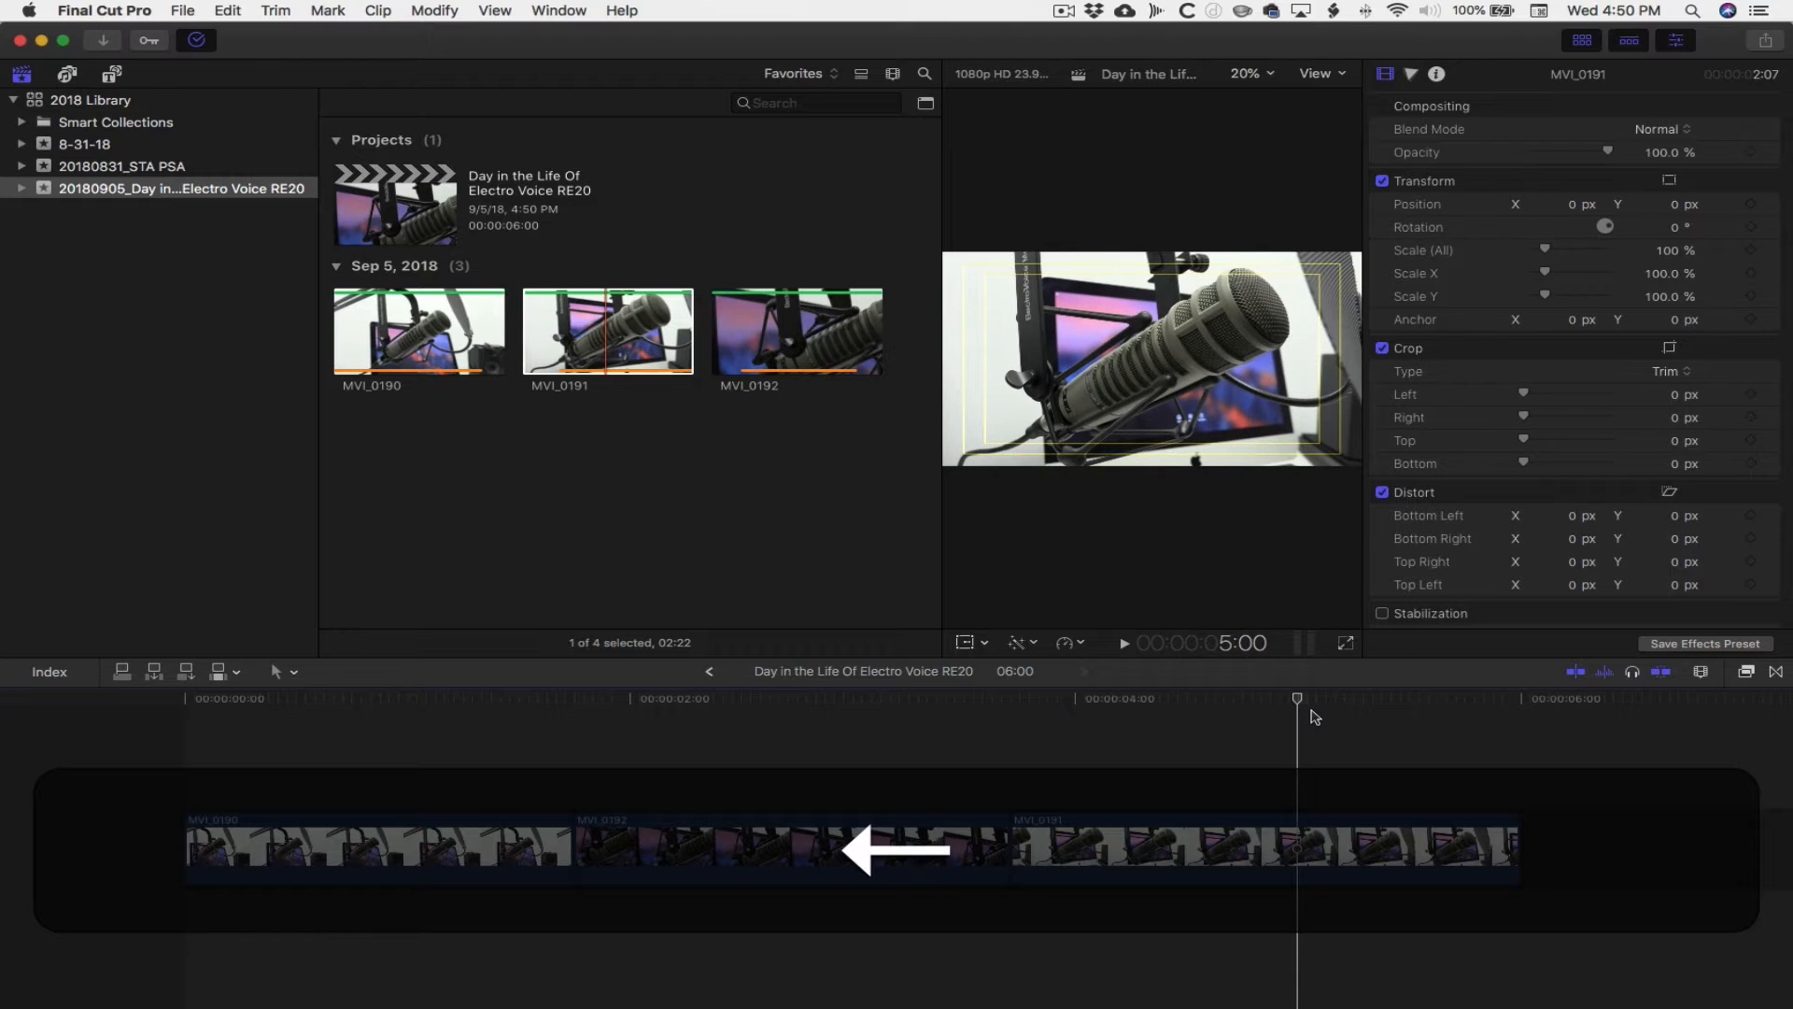
key(Up)
key(Up)
key(Up)
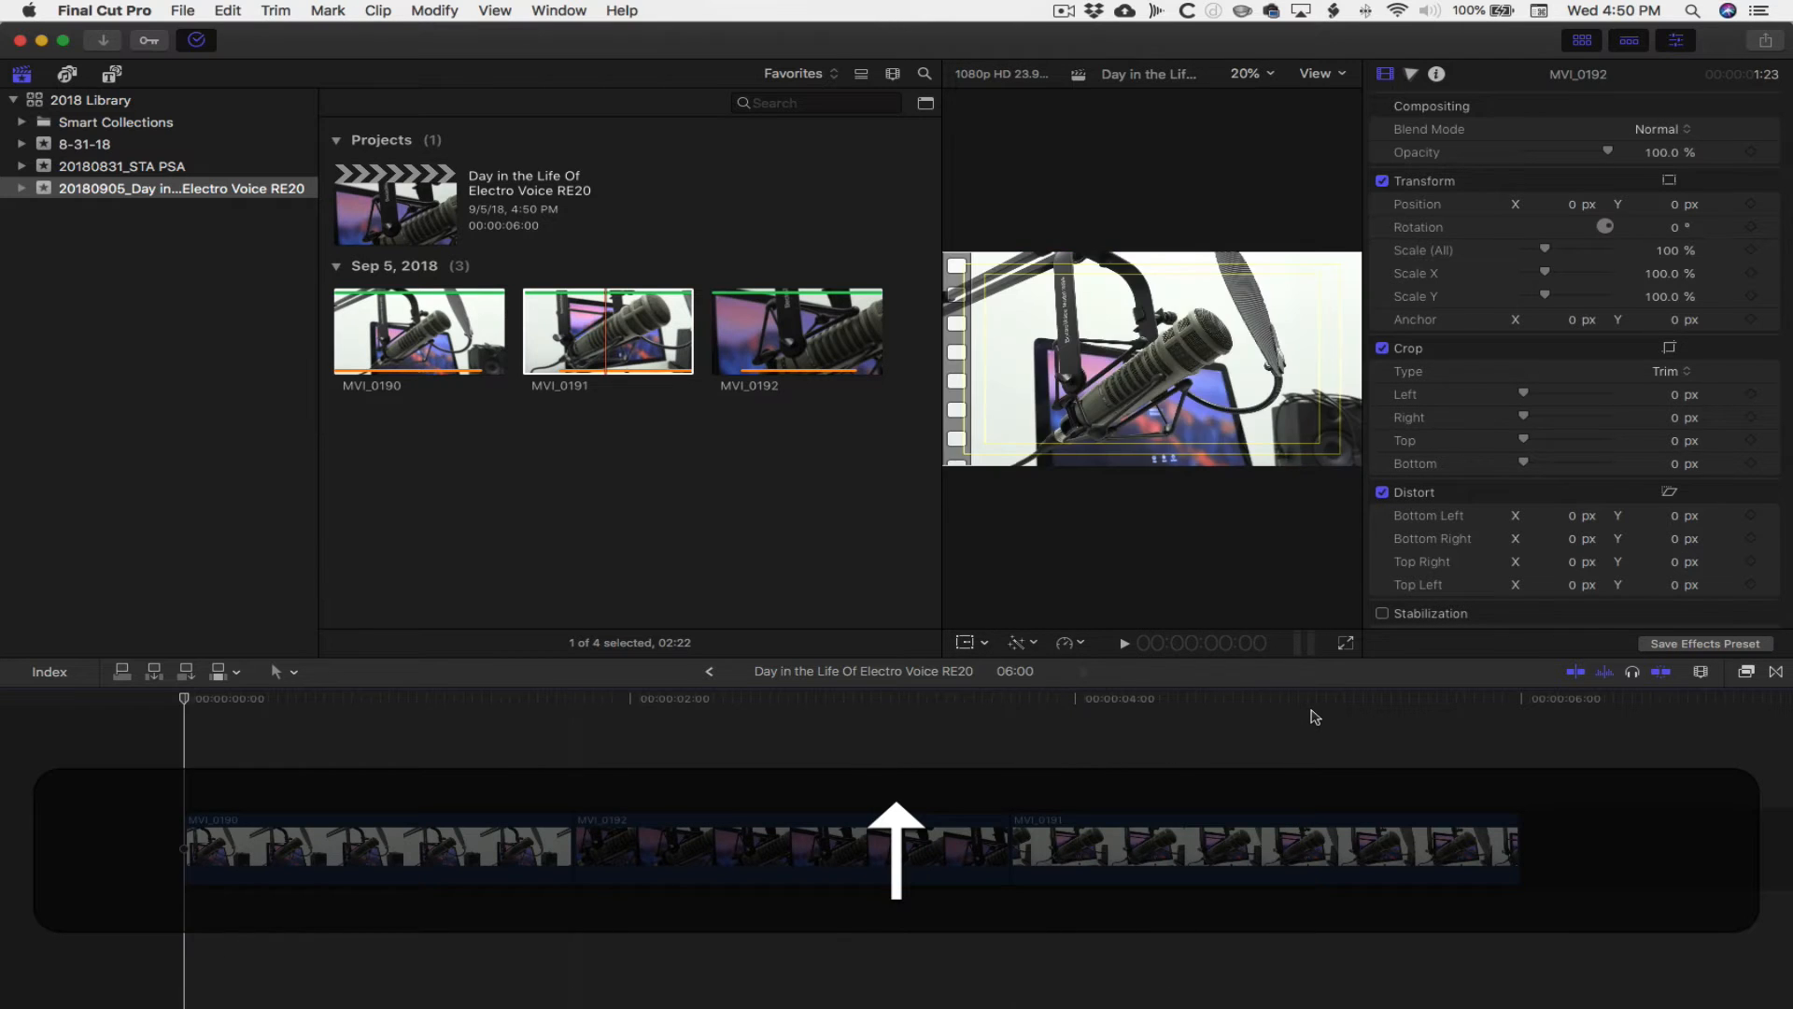
Move the playhead to the sequence's end, step back to 5:00, and trim the end of MVI_0191 there
key(Down)
key(Down)
key(Down)
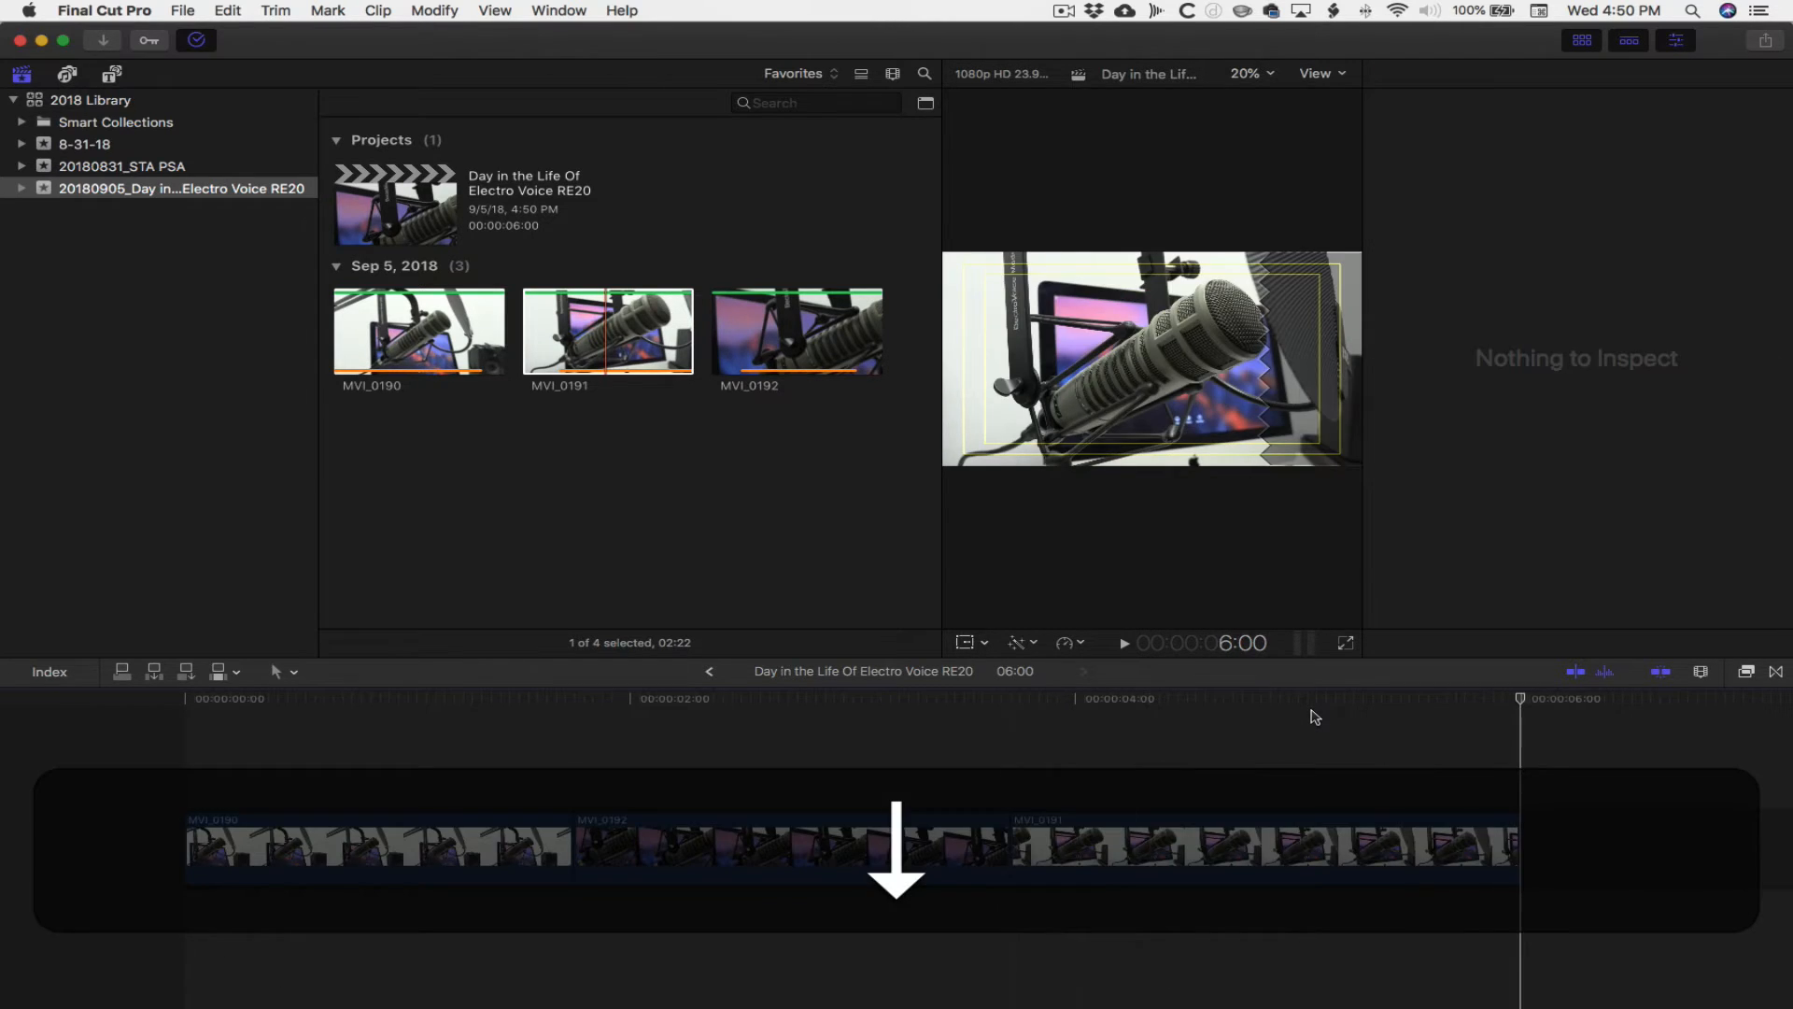
key(Left)
key(Left)
key(Left)
key(Left)
key(Left)
key(Left)
key(Left)
key(Left)
key(Left)
key(Left)
key(Left)
key(Left)
key(Left)
key(Left)
key(Left)
key(Left)
key(Left)
key(Left)
key(Left)
key(Left)
key(Left)
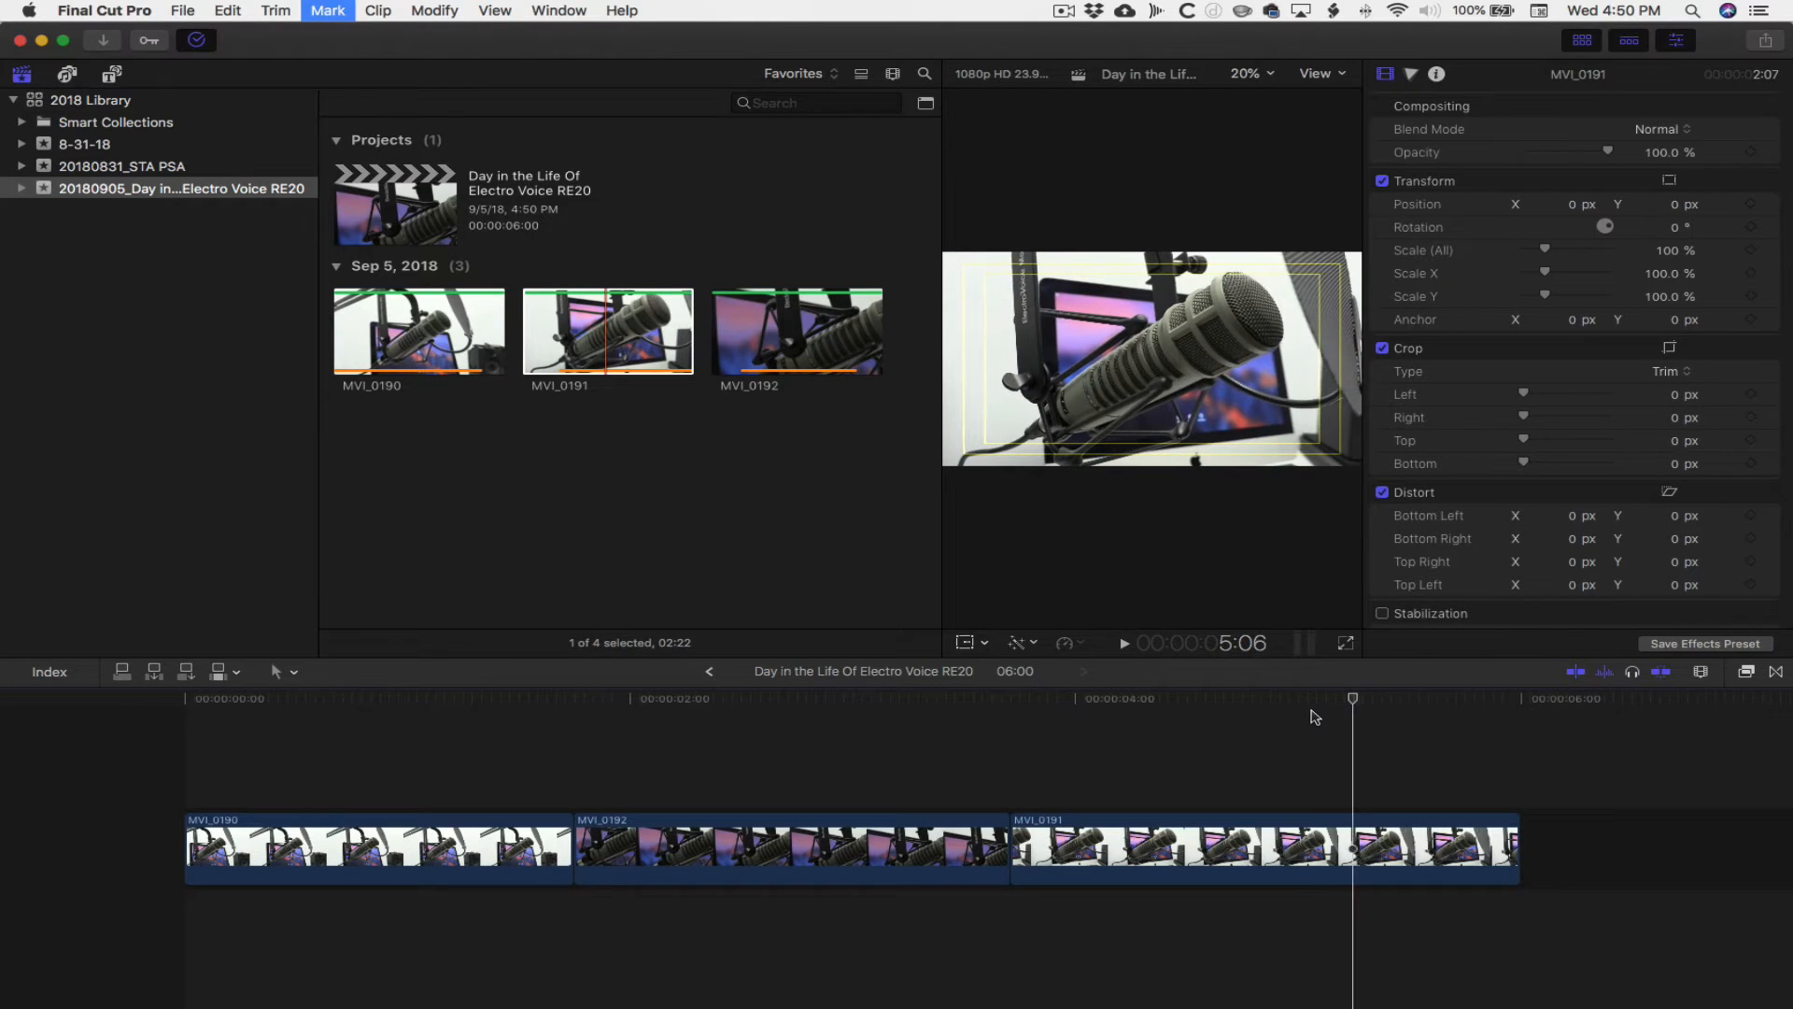
key(Left)
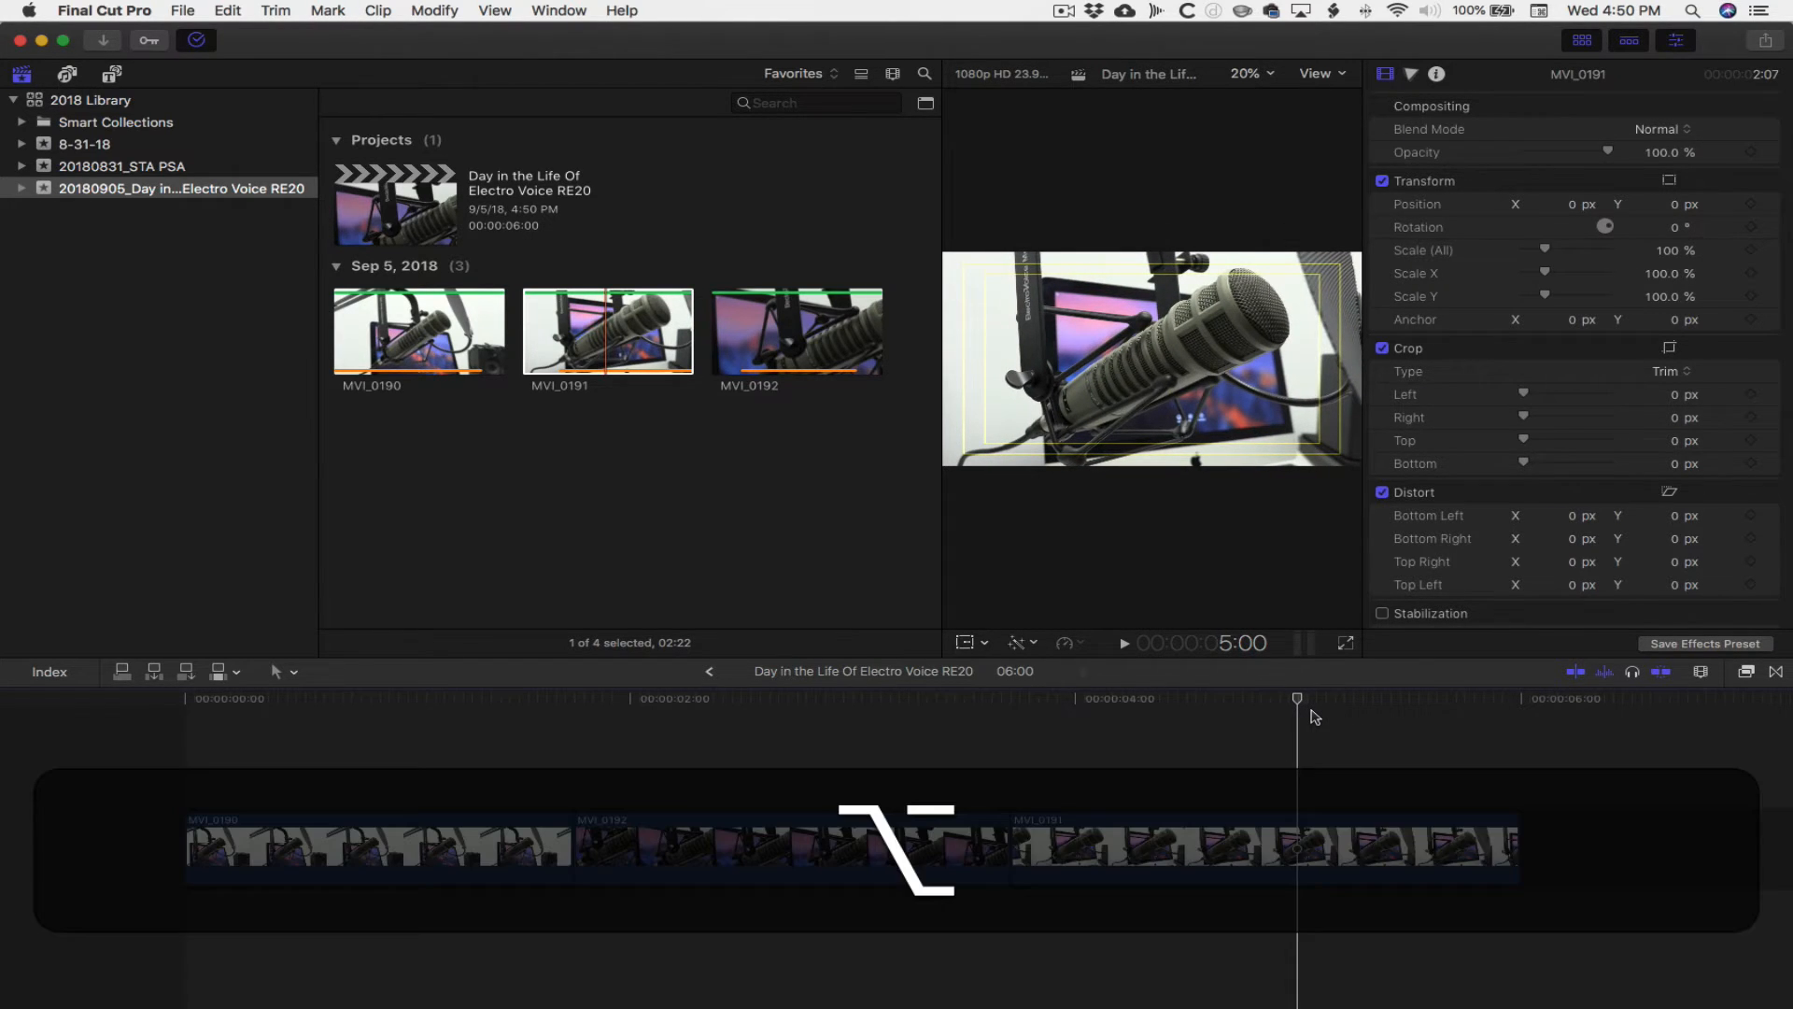
key(alt+bracketright)
Scrub the playhead back to 3:19 in the timeline and set the browser filter to show all clips
drag(1300, 699, 1040, 747)
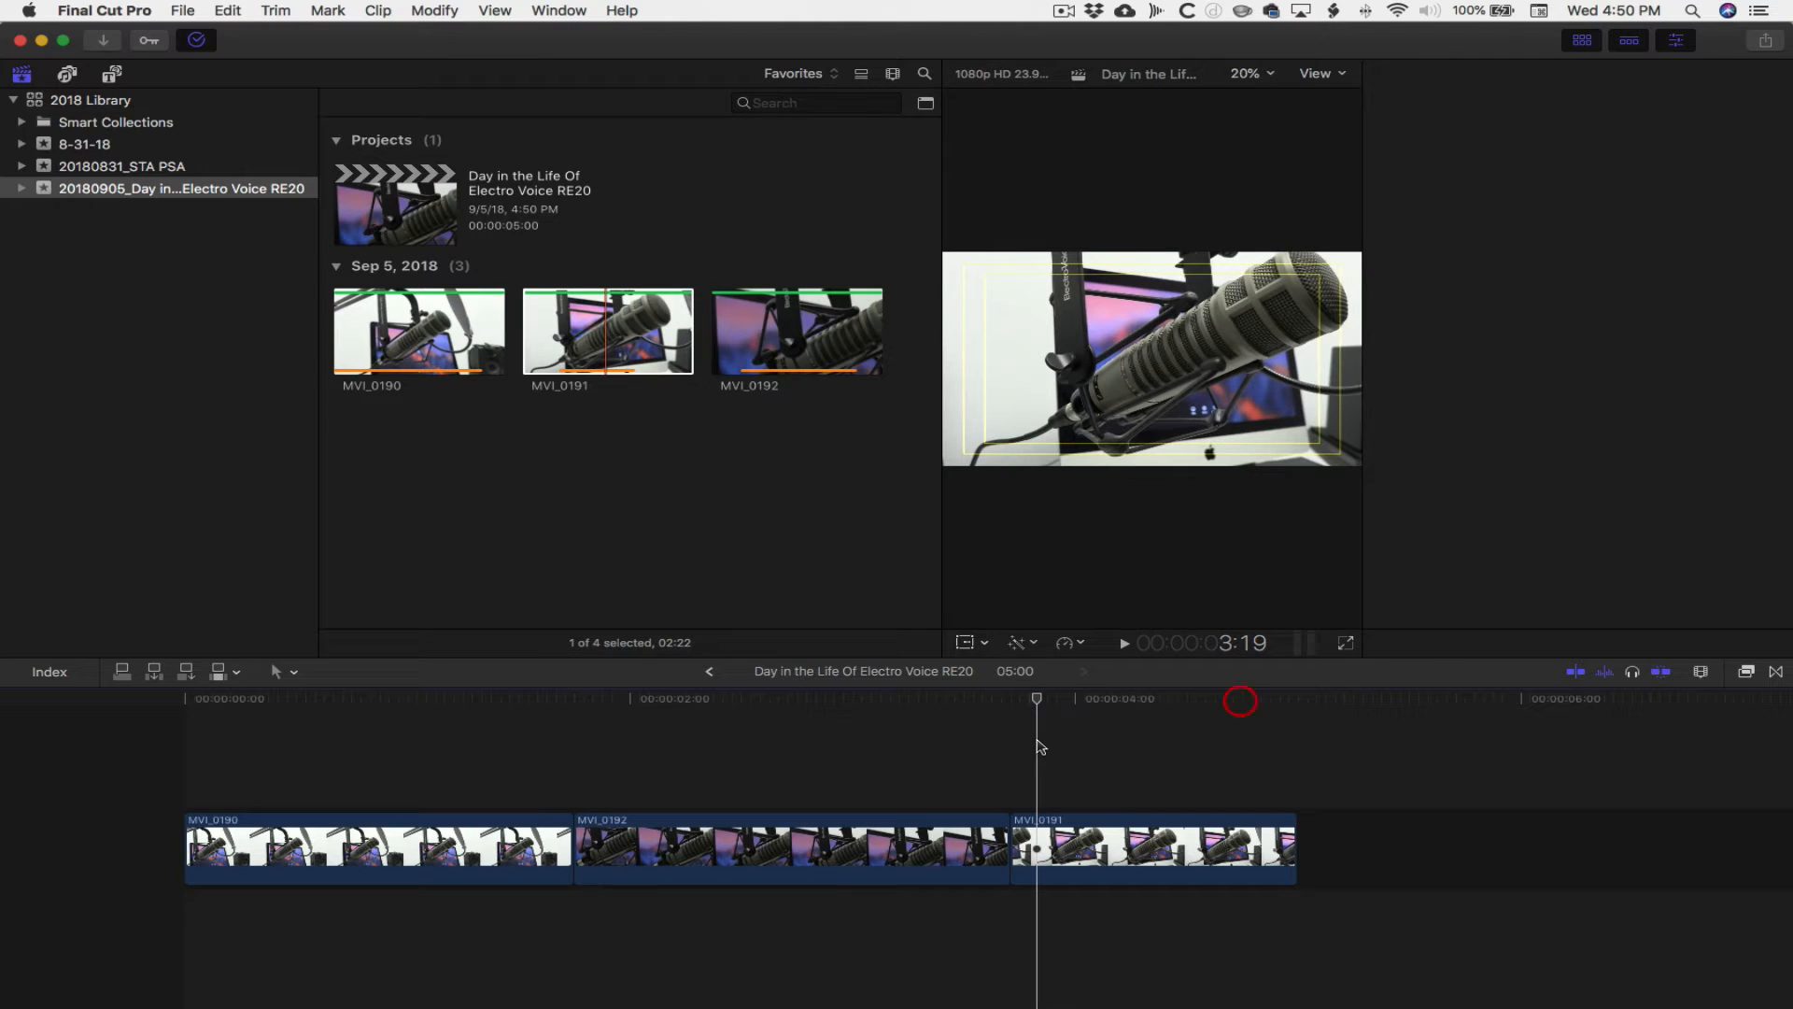
key(super+4)
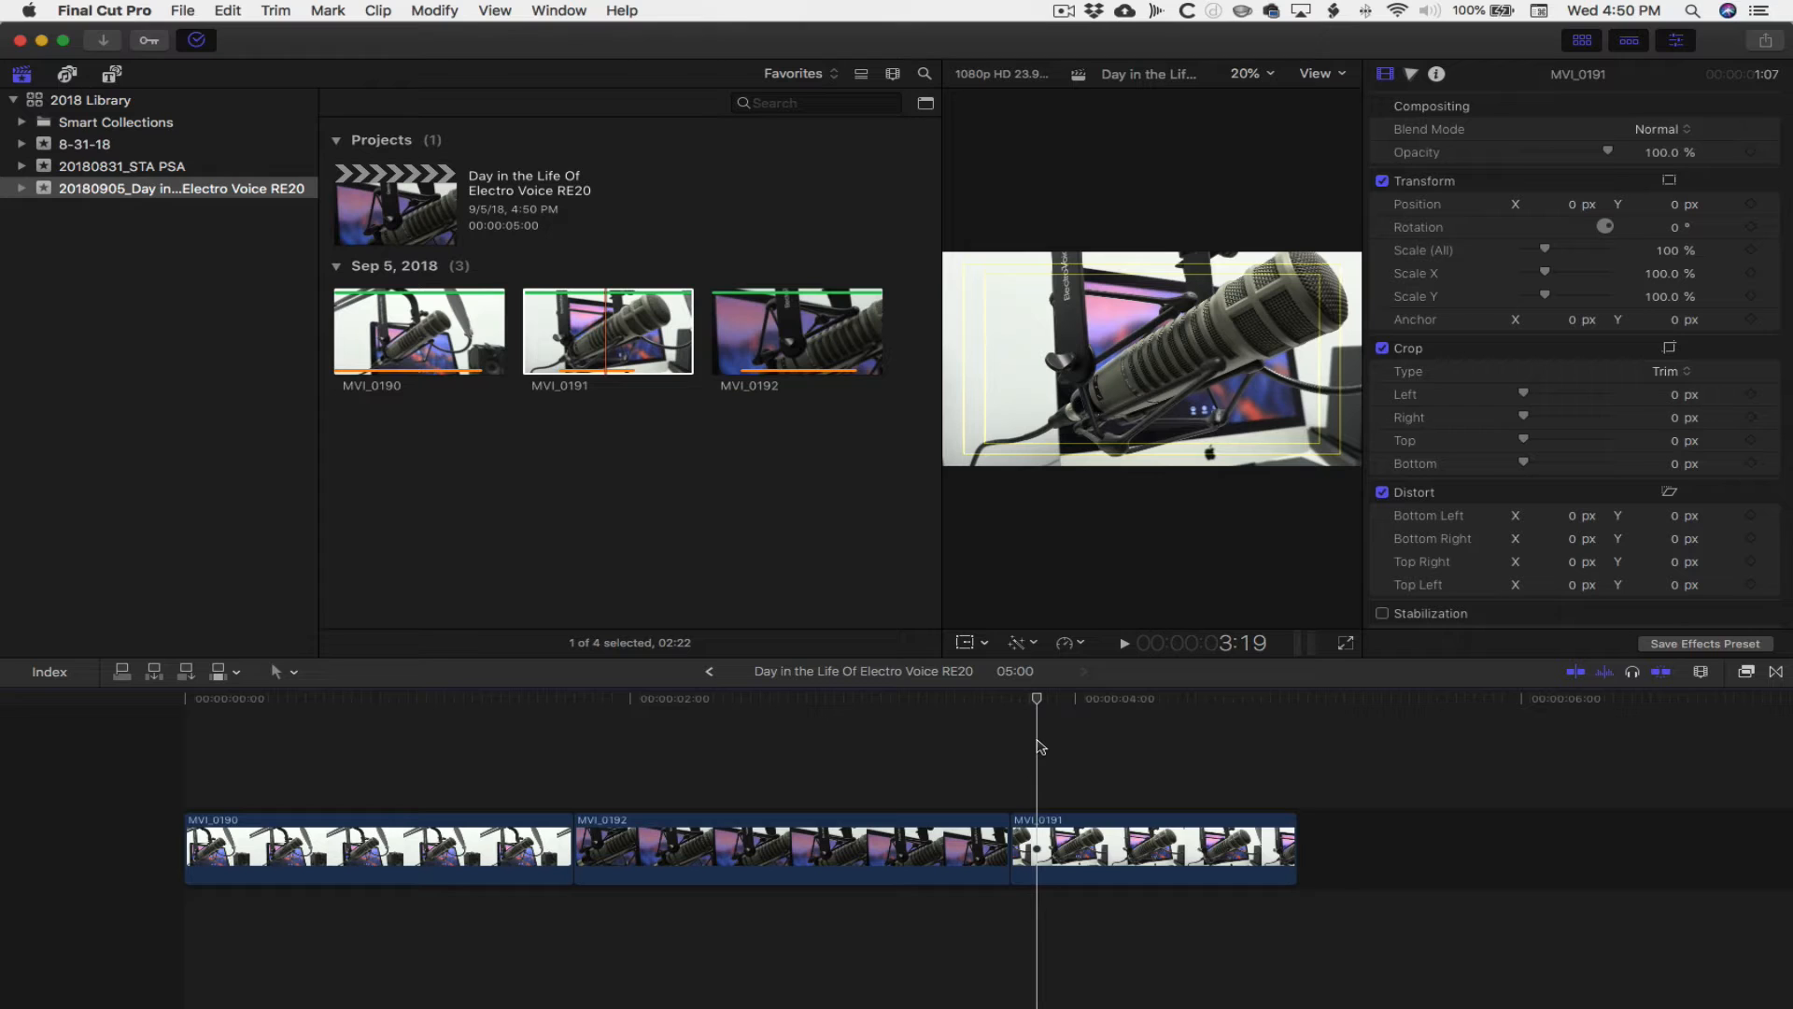
click(834, 73)
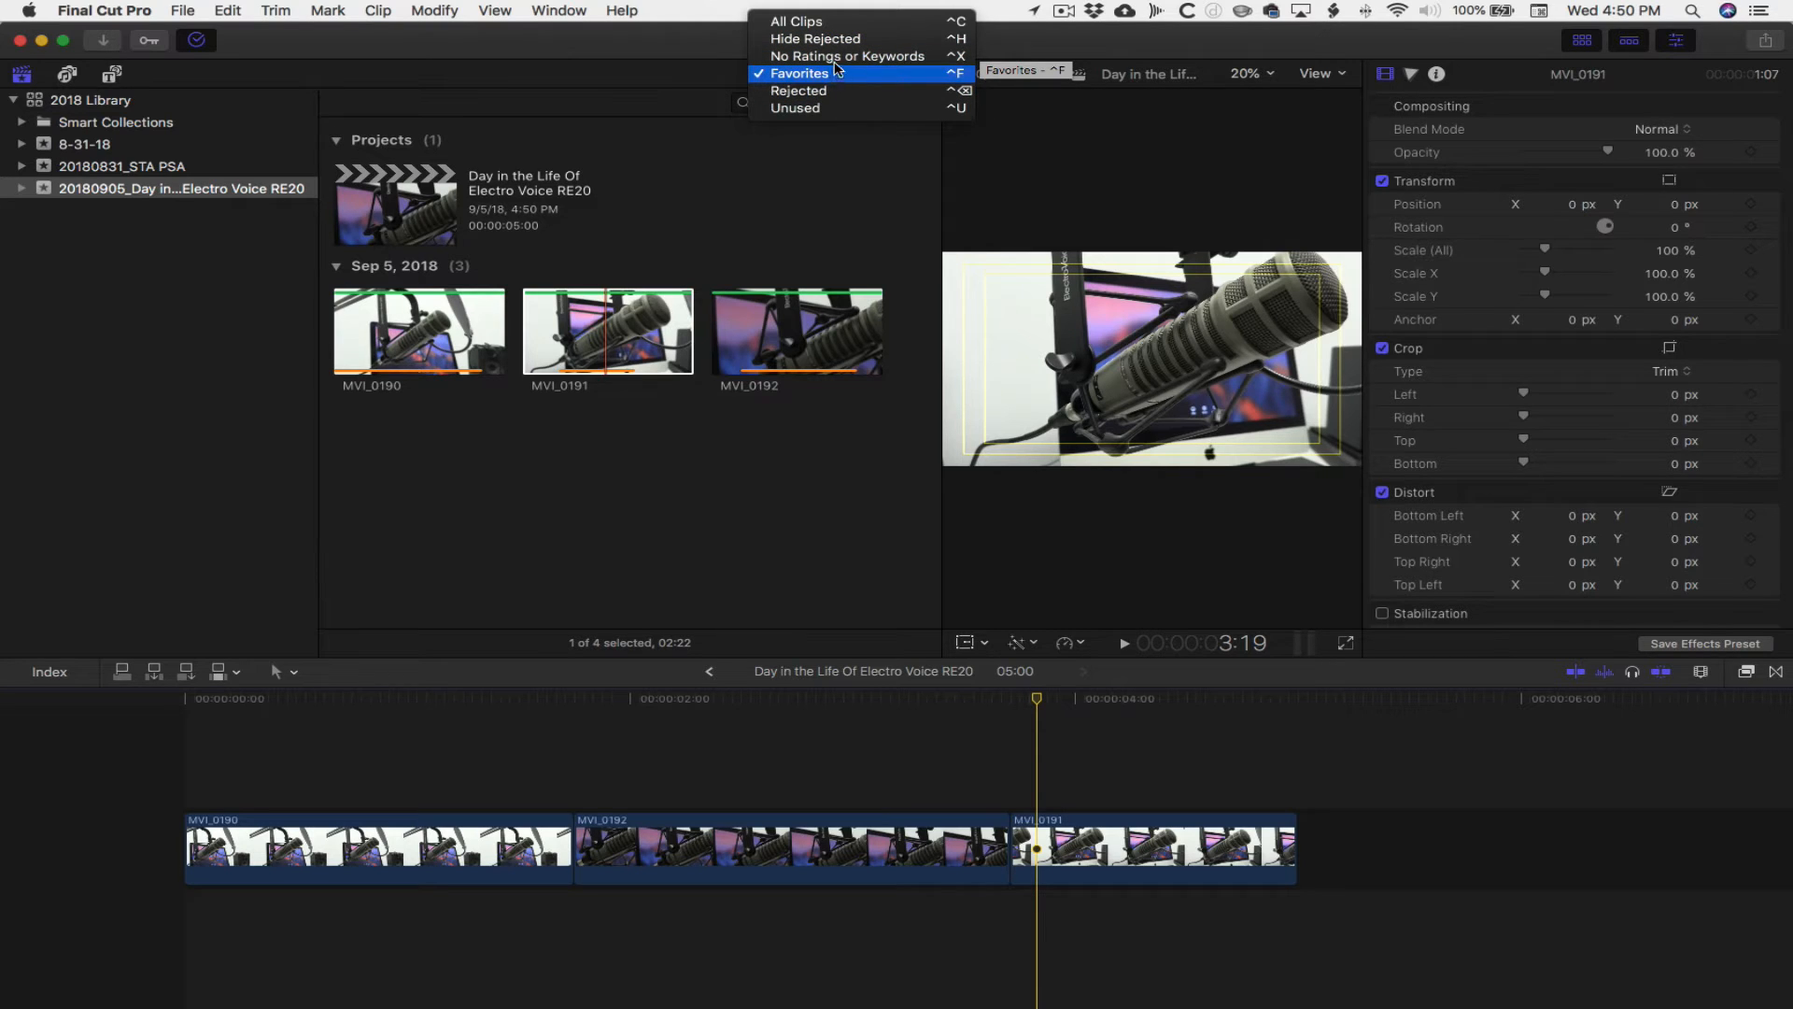
click(828, 24)
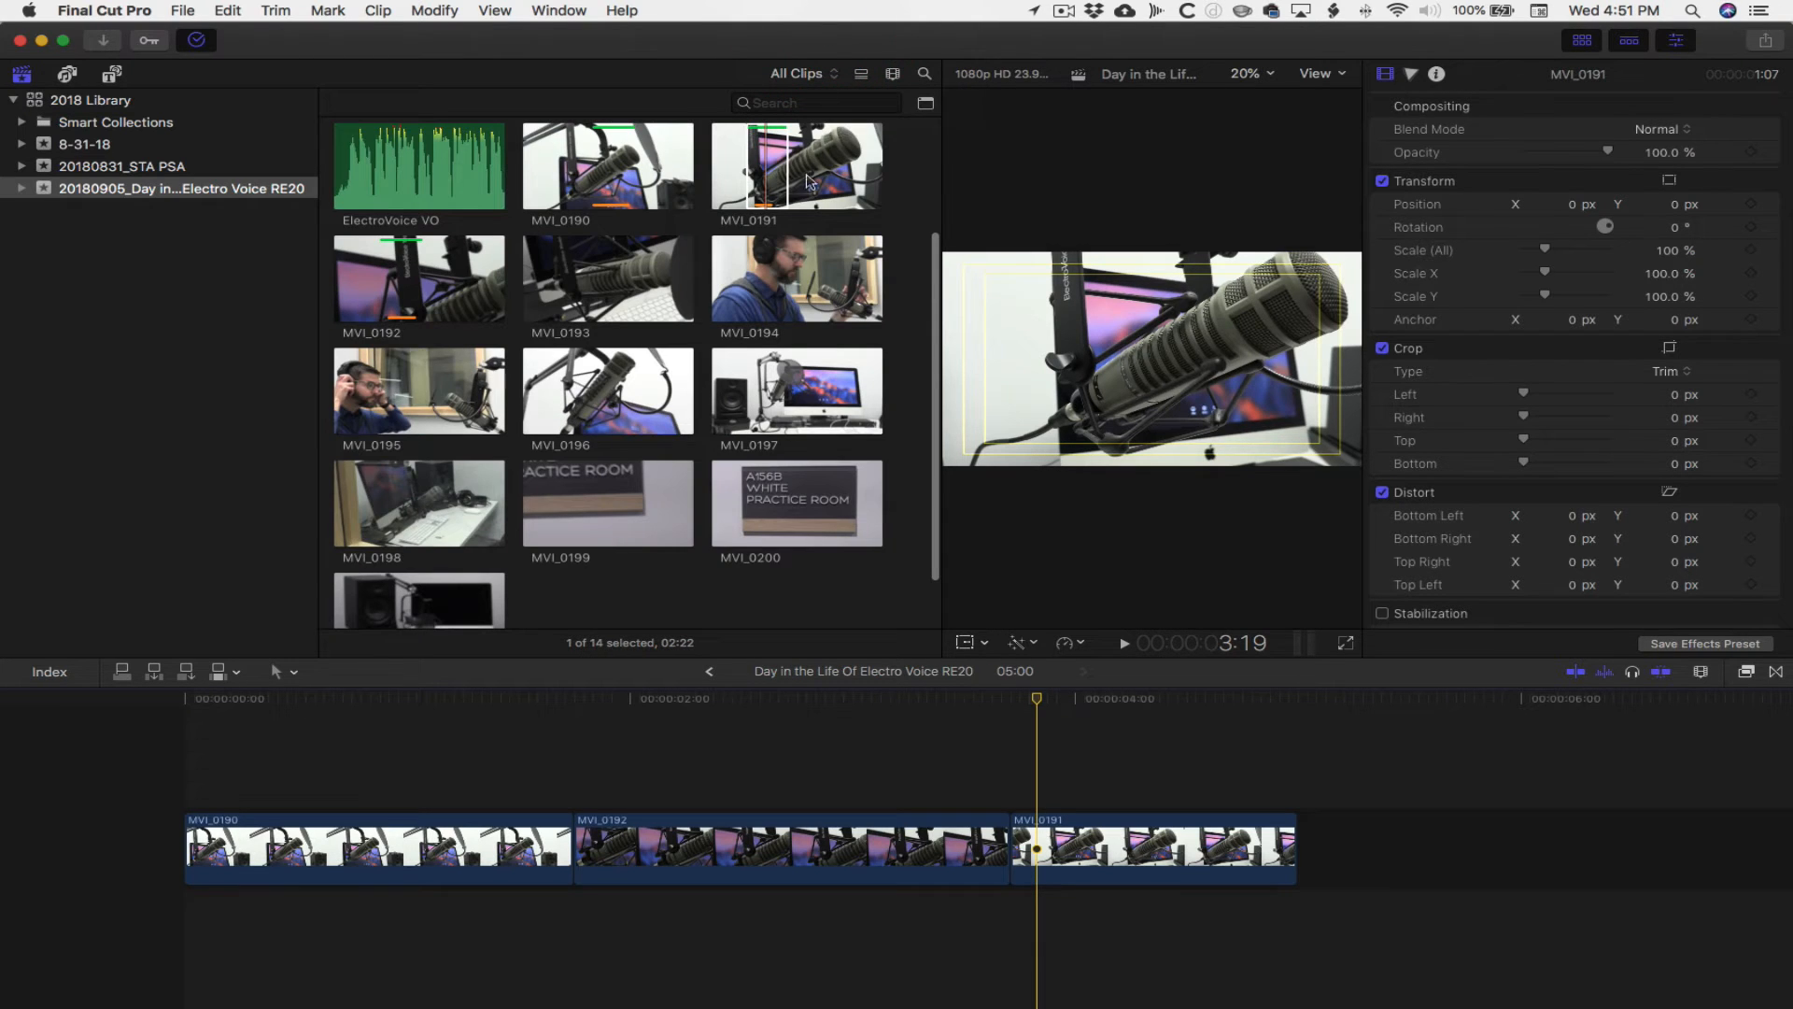
click(758, 168)
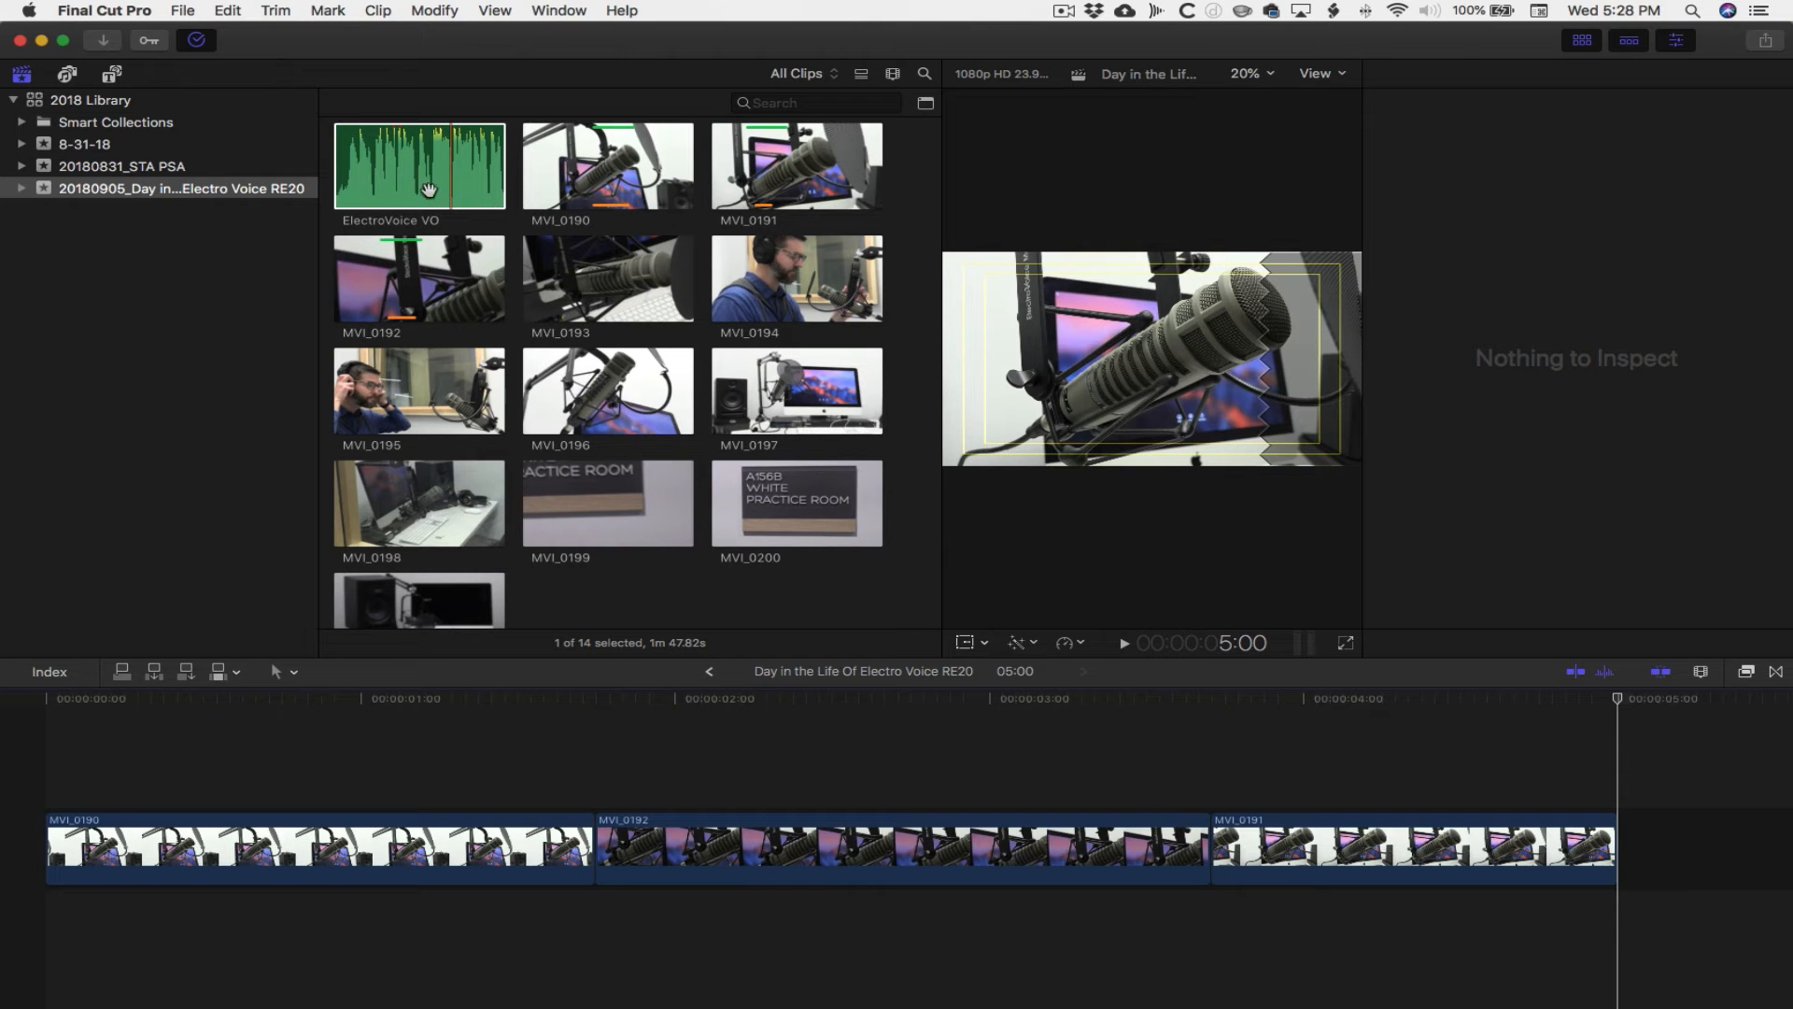
Return the playhead to the sequence's start and set the browser selection of the ElectroVoice VO clip to 5 seconds
click(411, 189)
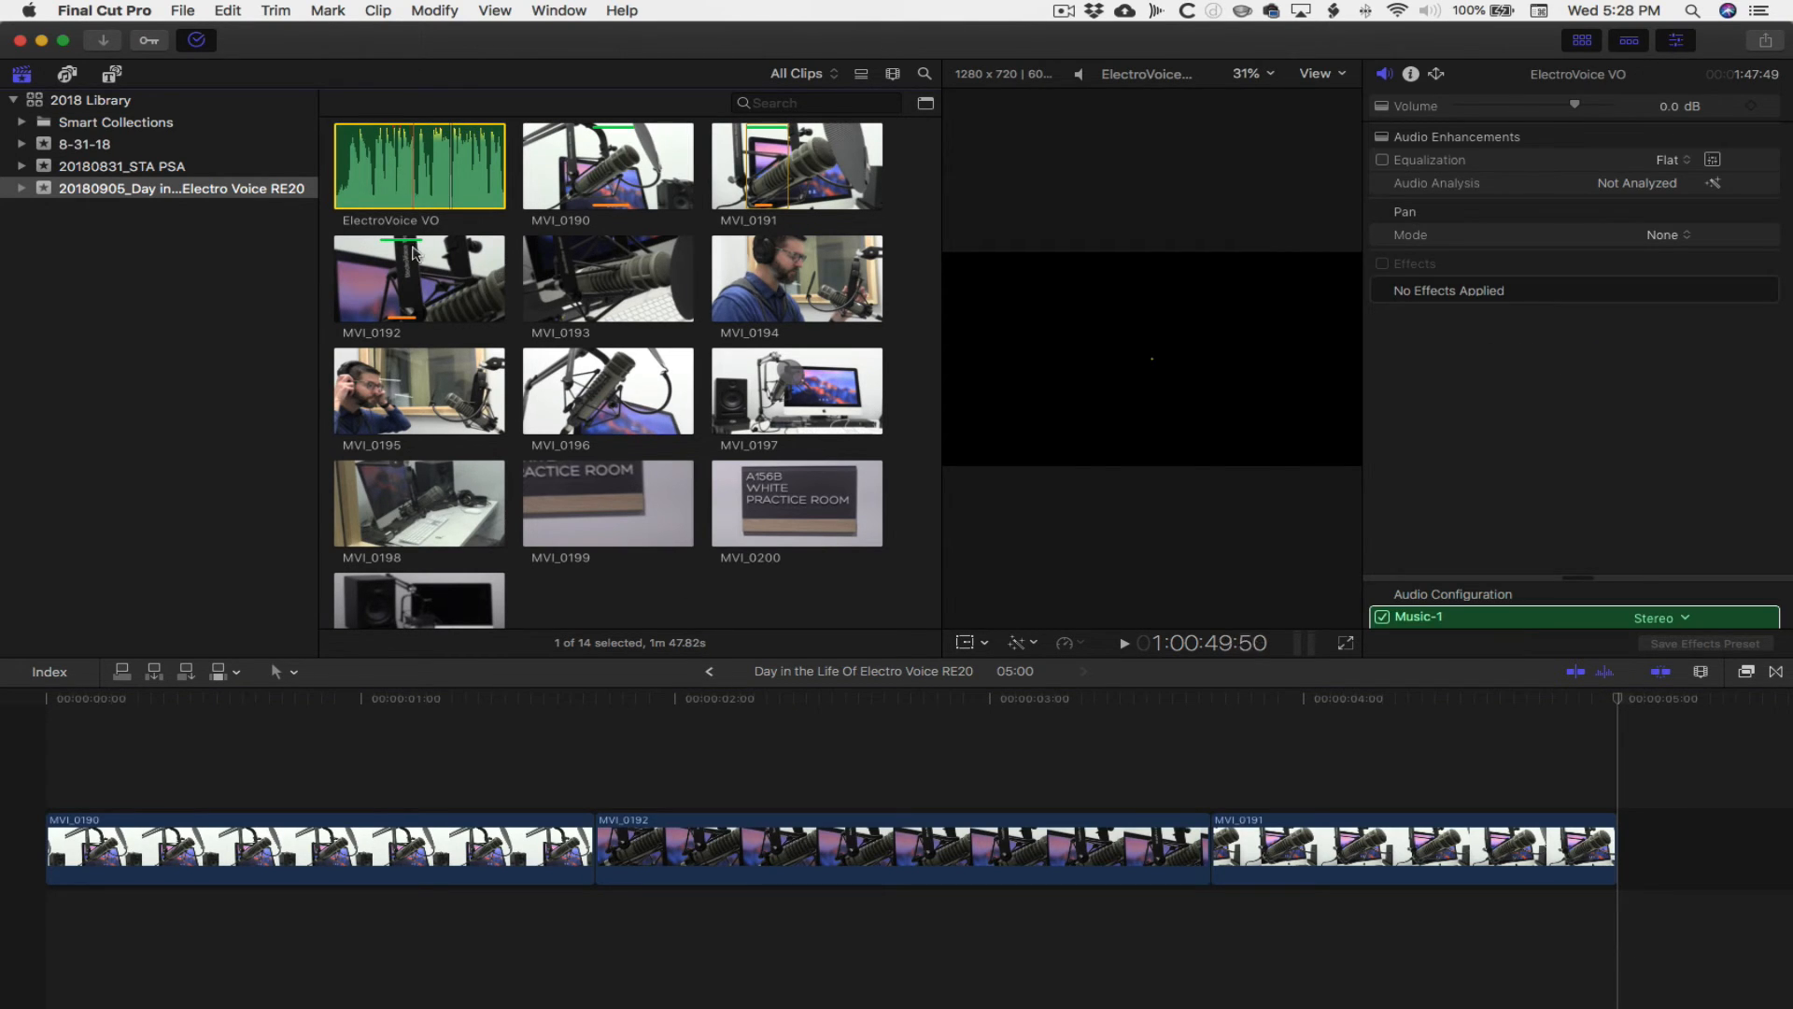
drag(327, 699, 23, 702)
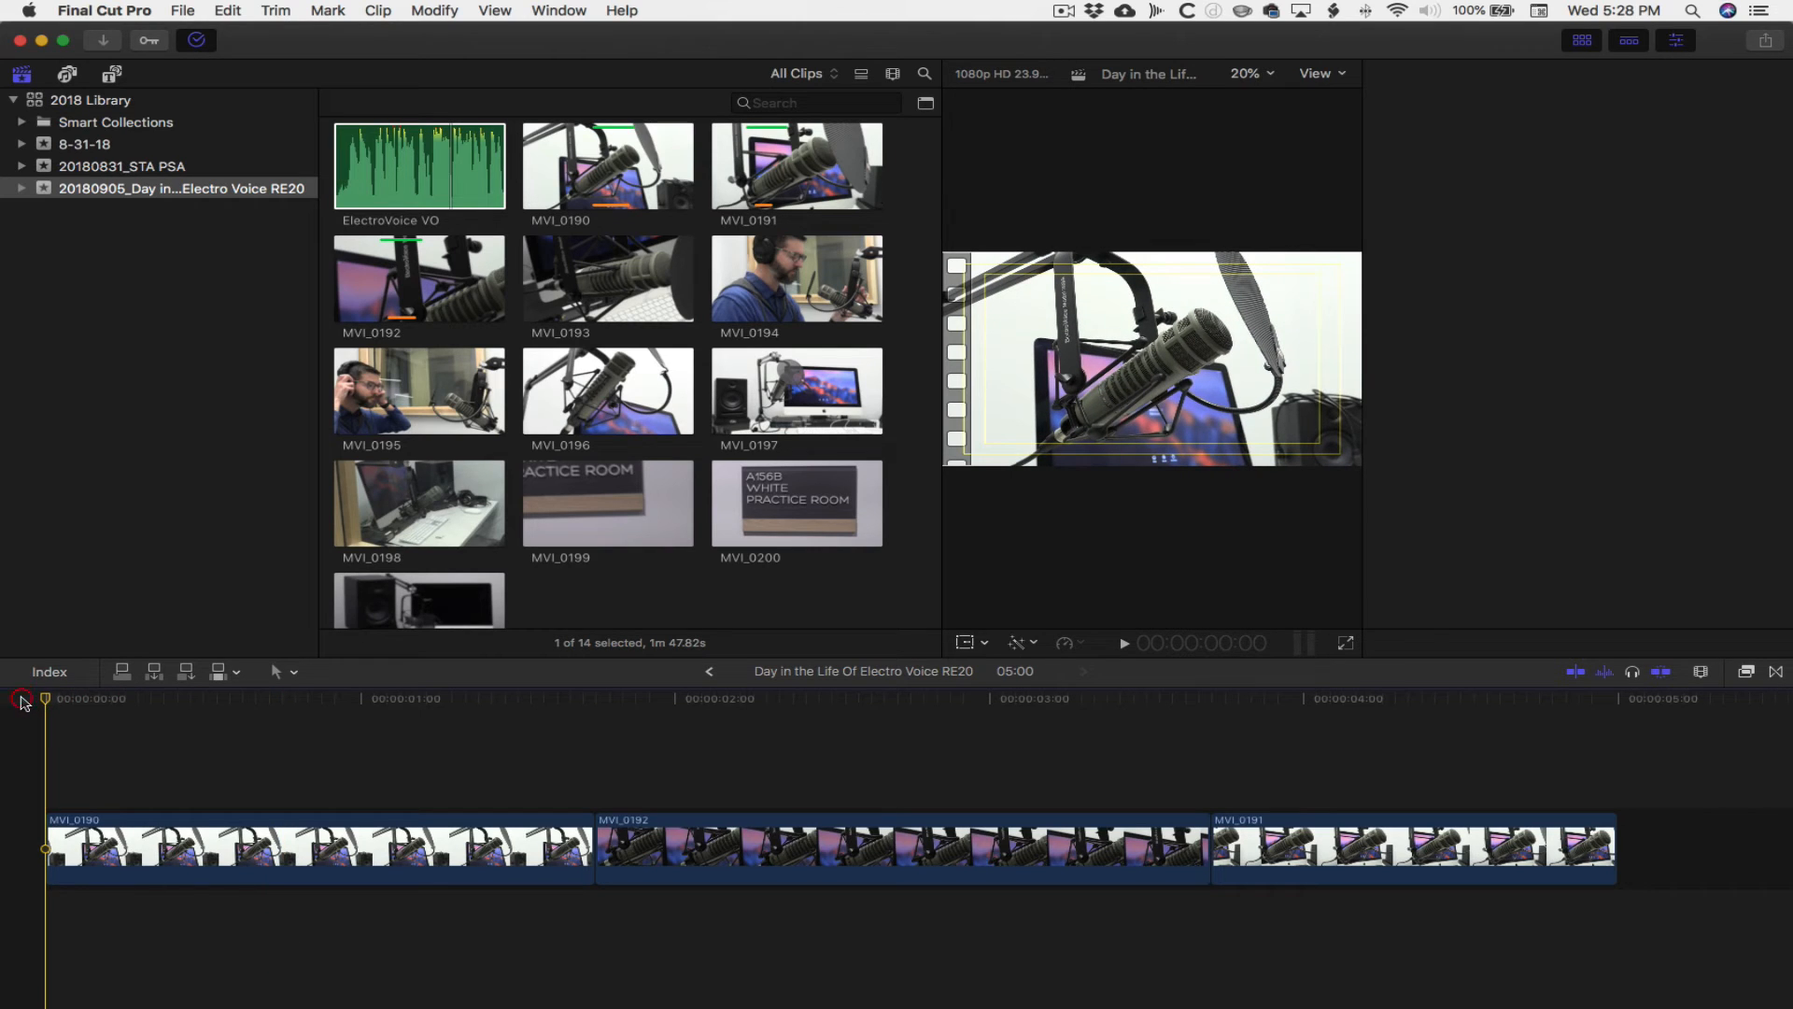
click(391, 177)
key(ctrl+d)
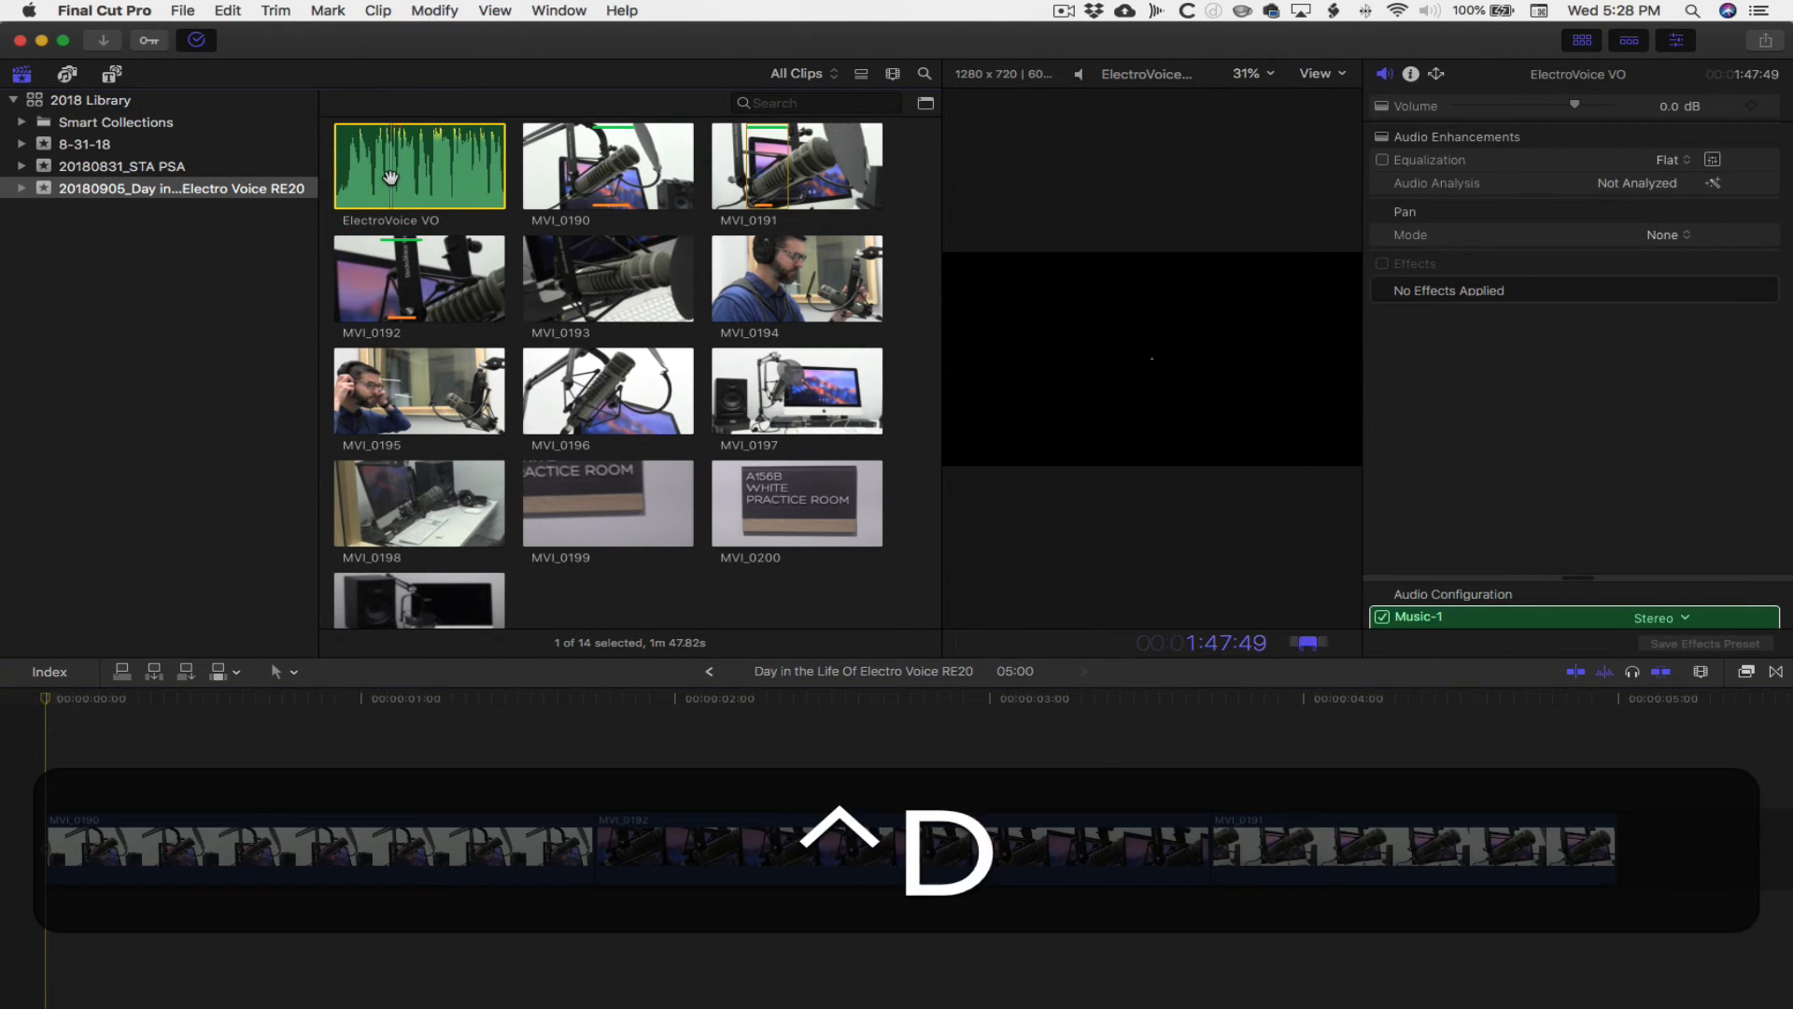
text(5.)
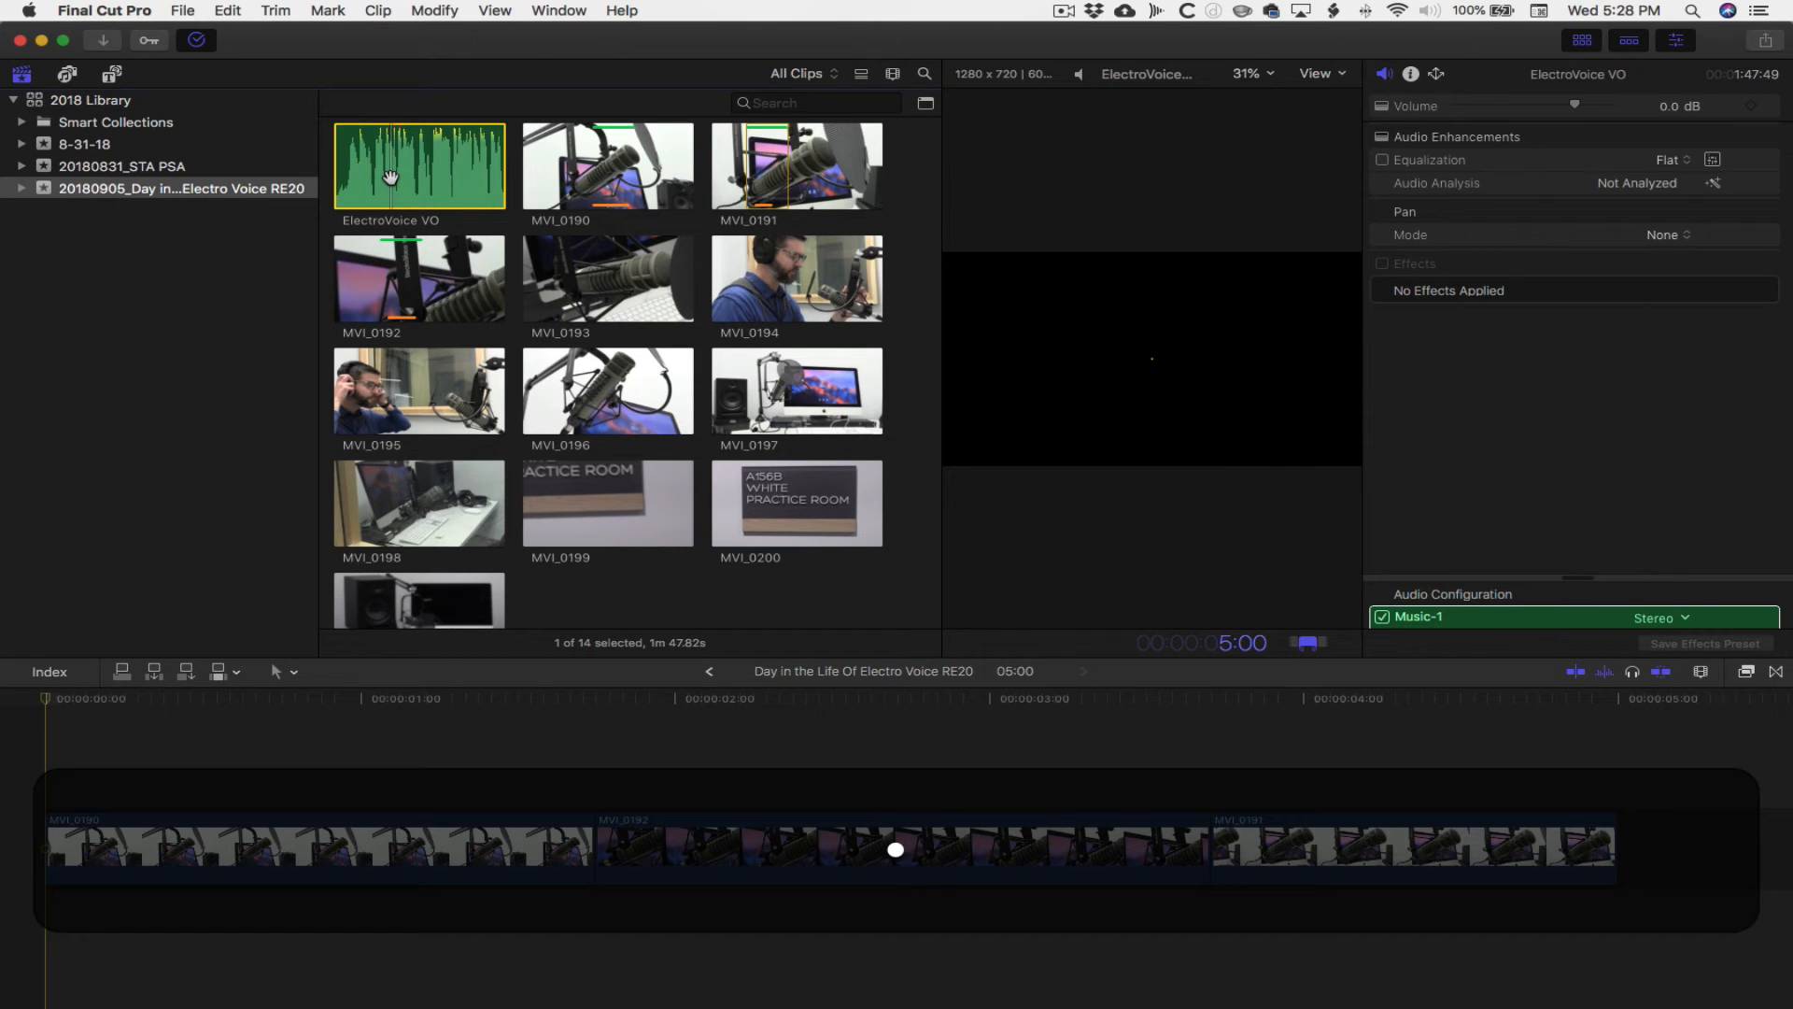
key(Return)
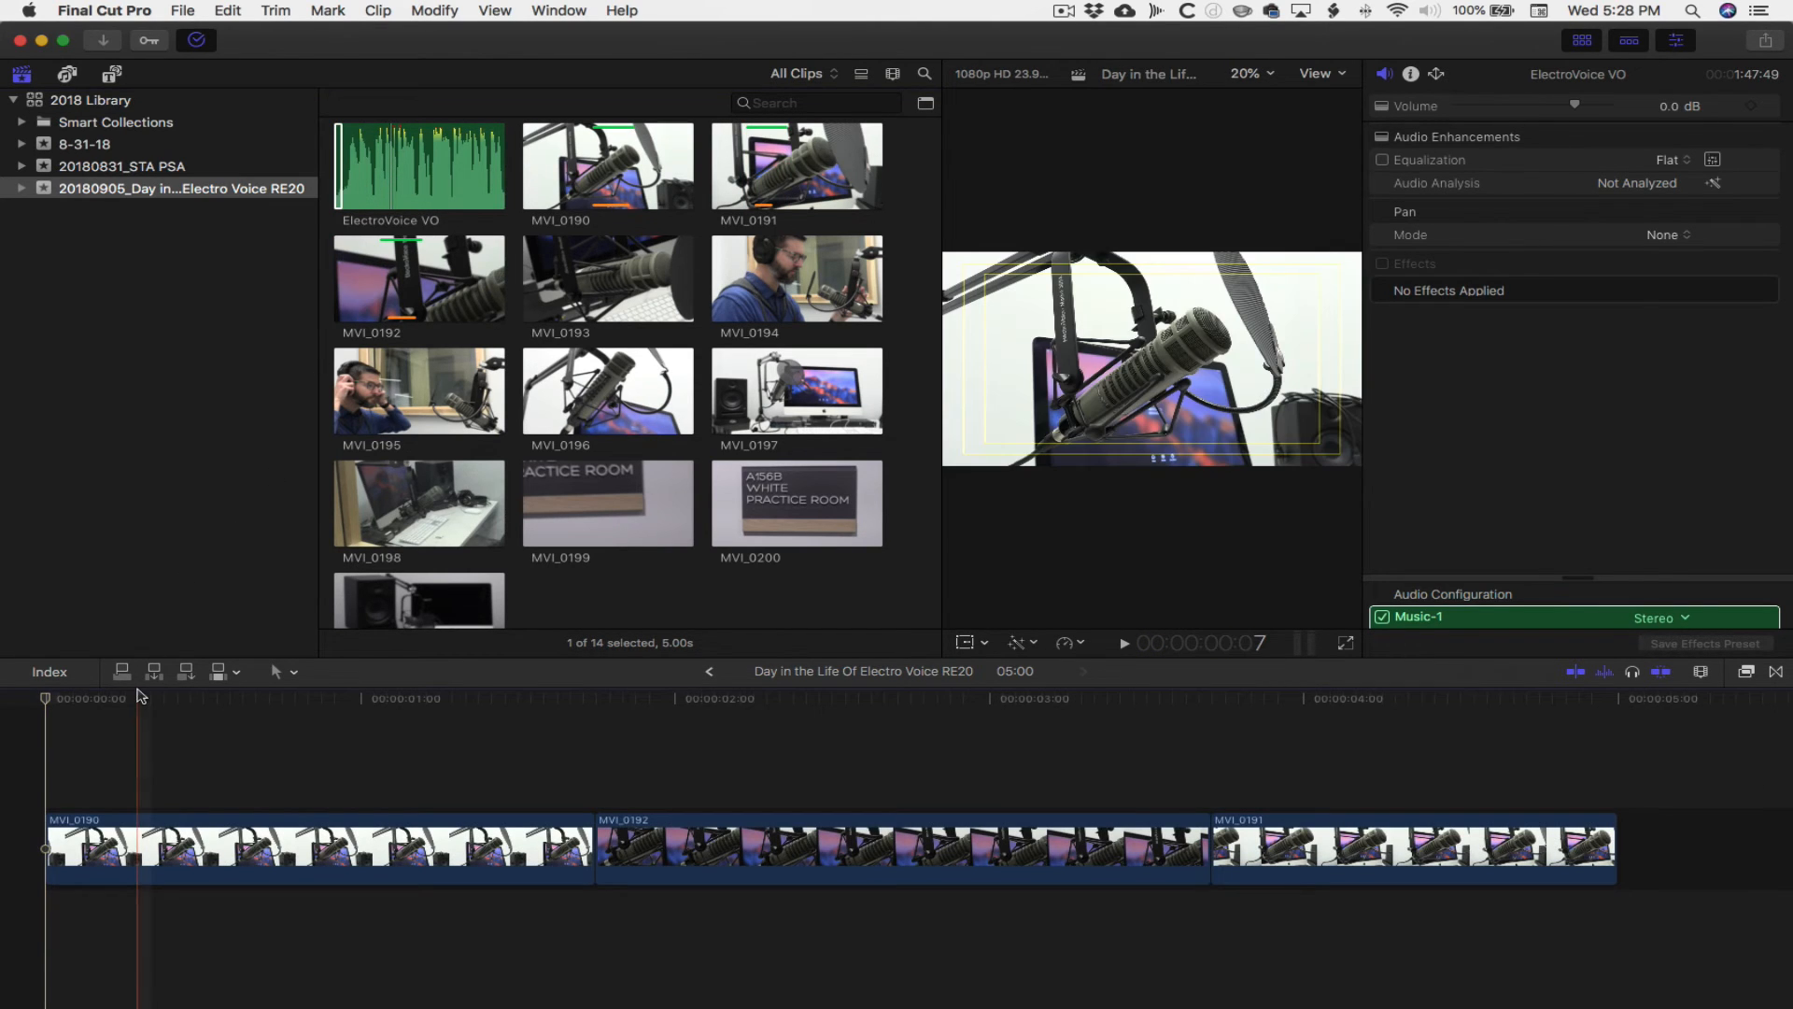
Connect the selected ElectroVoice VO range at the start of the timeline and select the connected audio clip
click(5, 708)
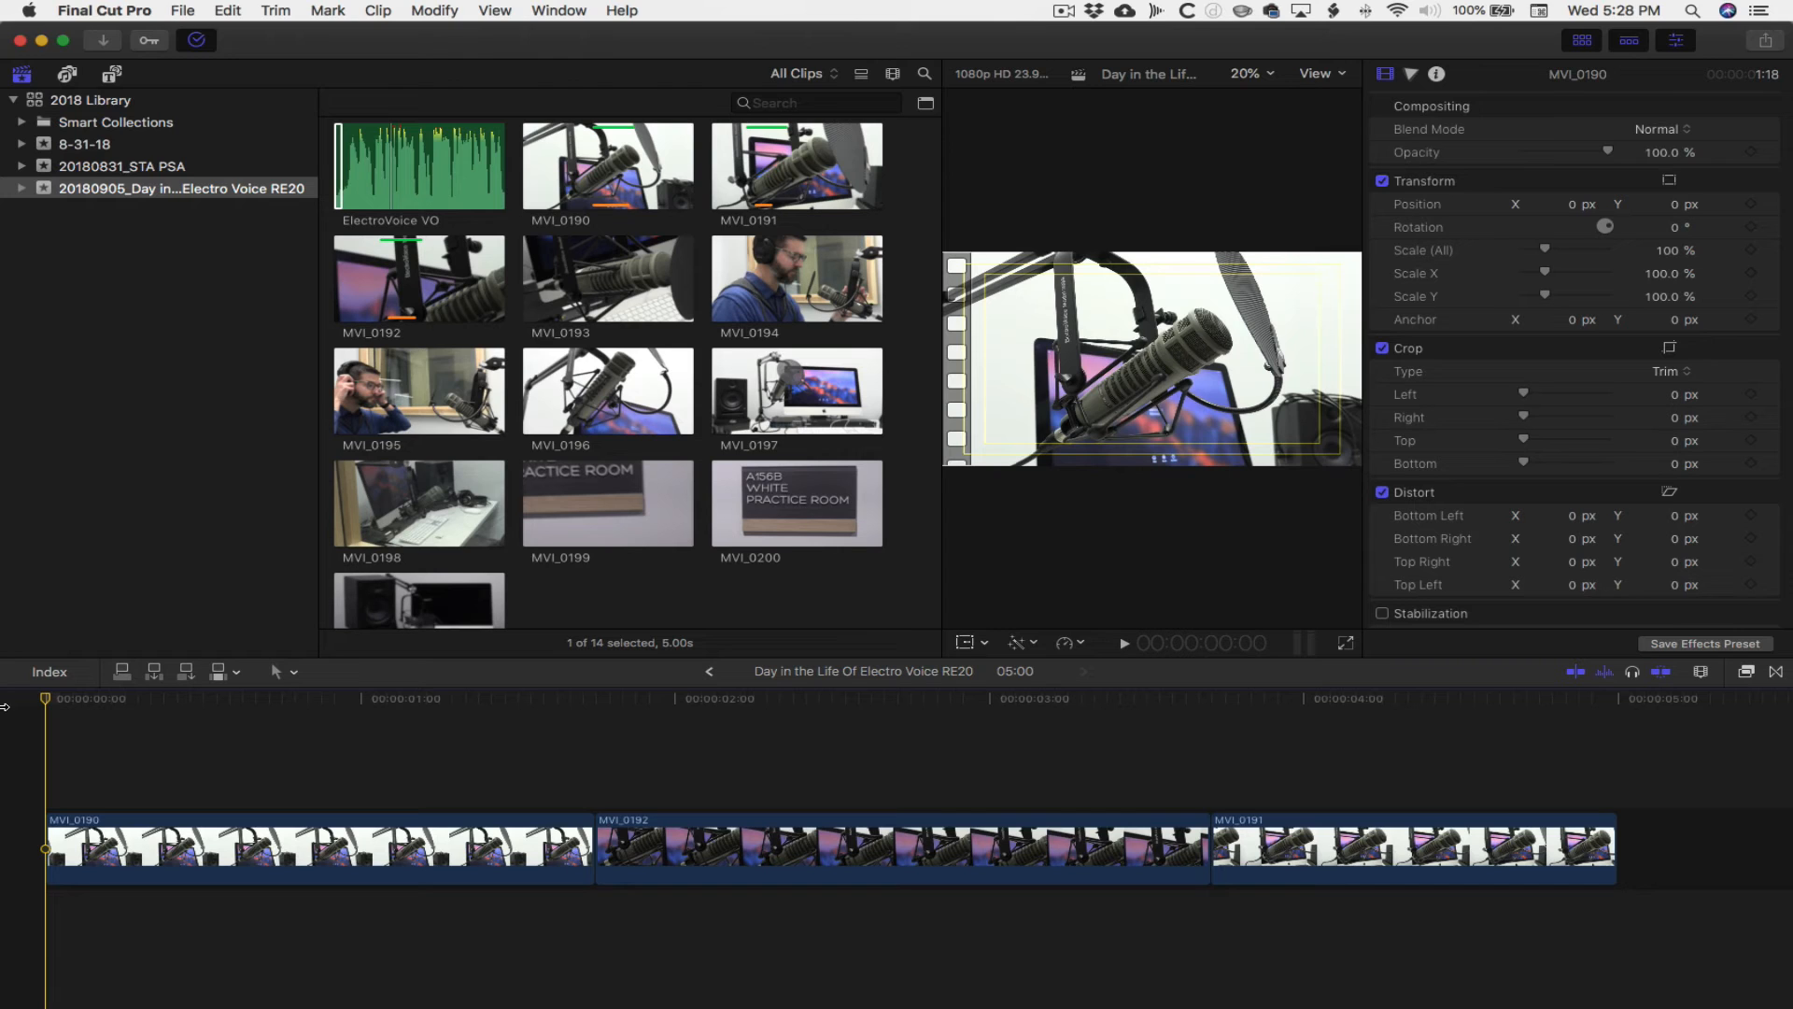
key(q)
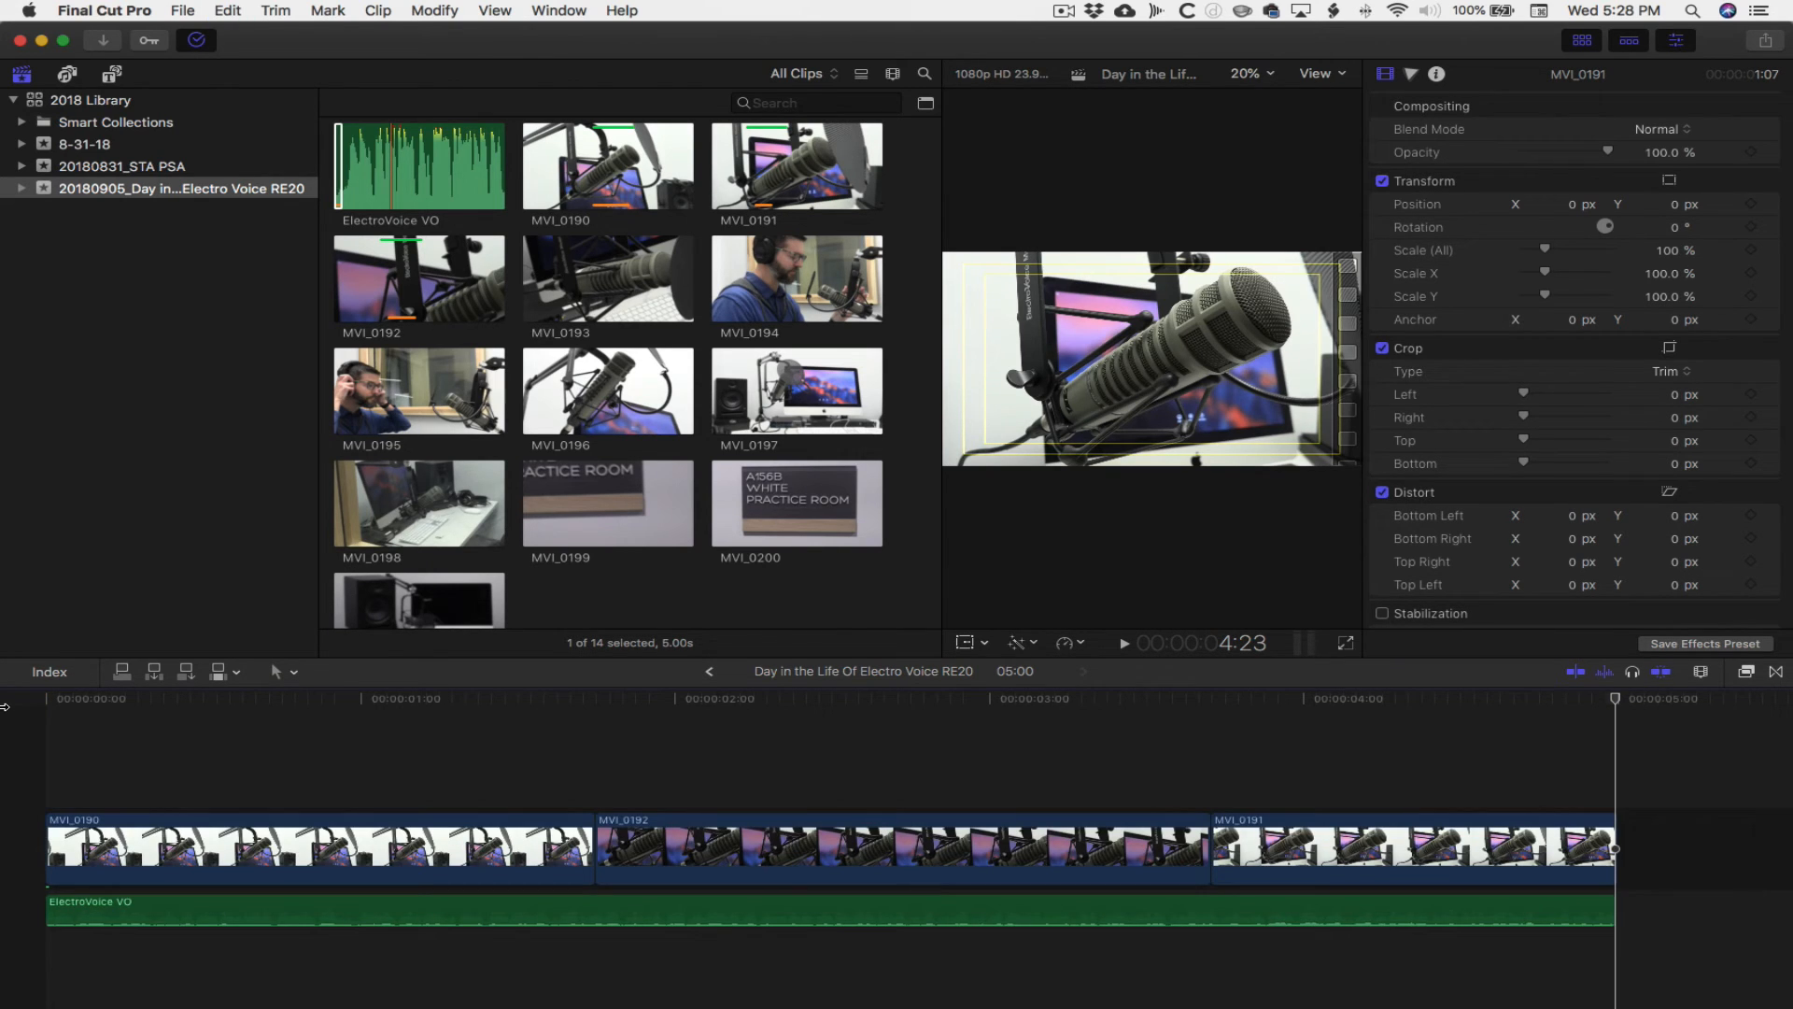
click(764, 911)
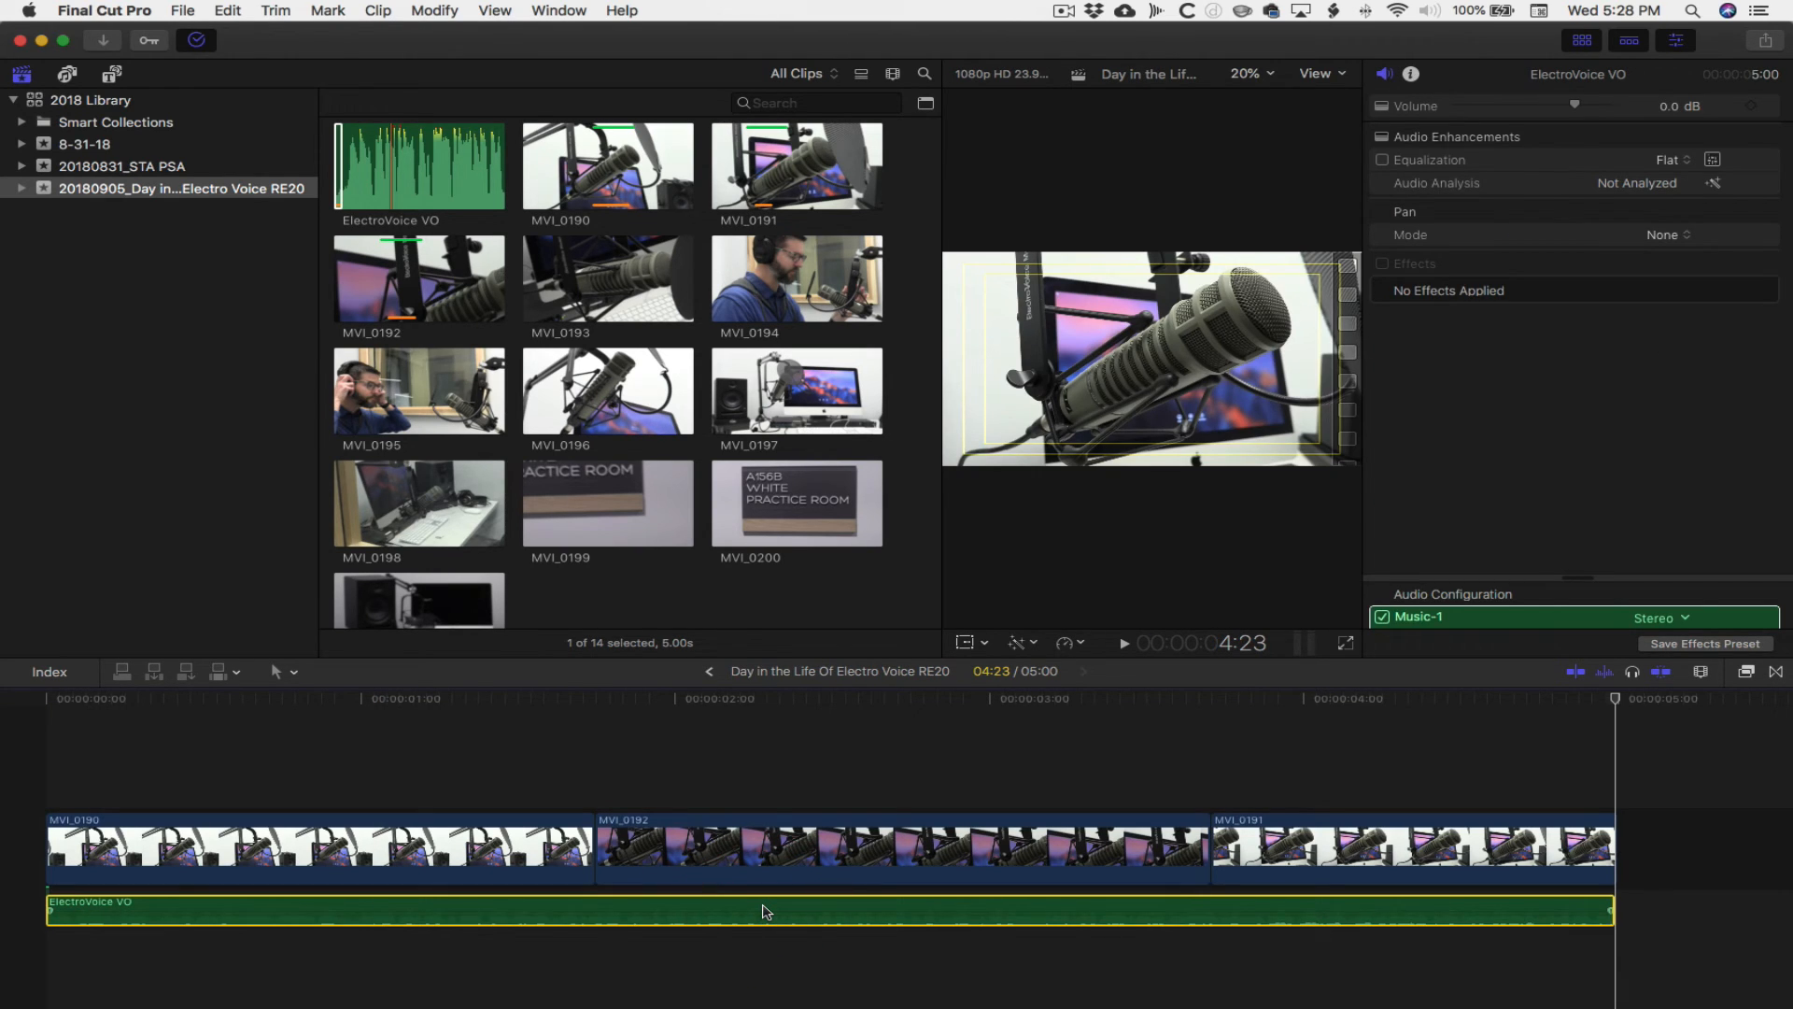
Select all the clips in the timeline, set their volume to -∞ dB, and clear the selection
click(734, 763)
key(super+a)
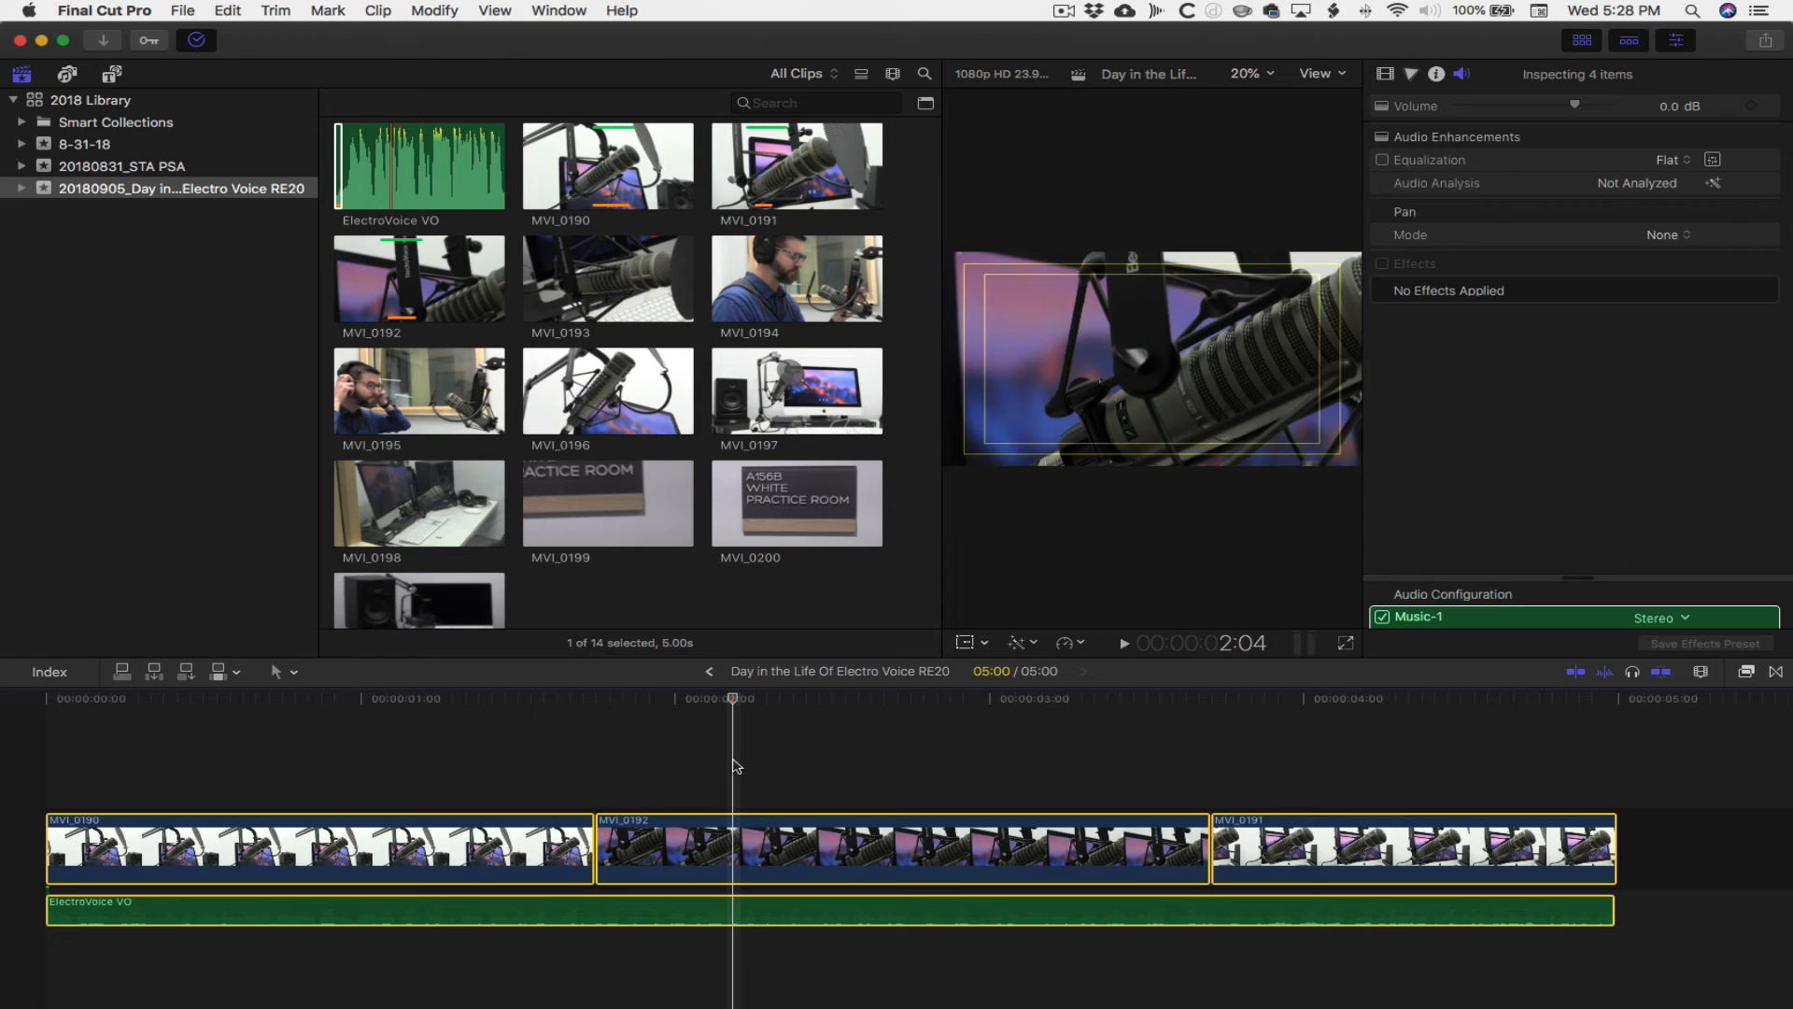
key(0)
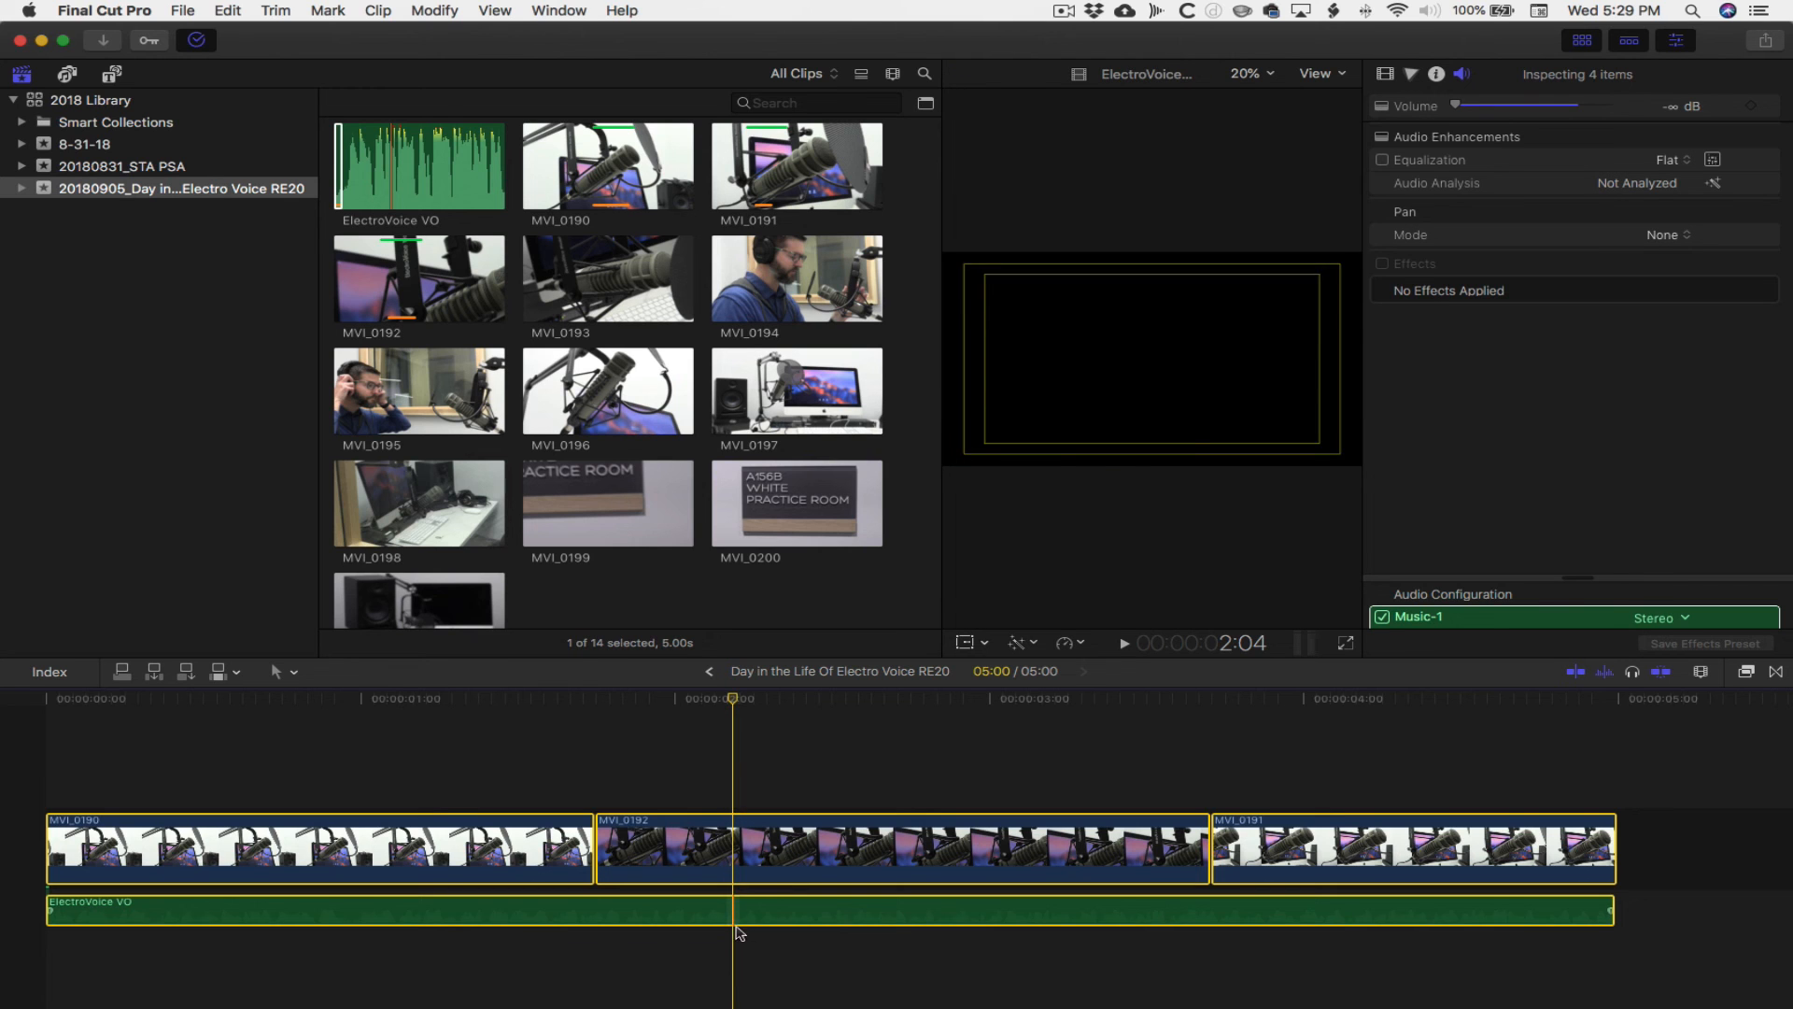
click(744, 943)
Increase the clip height in the timeline's clip appearance settings to about the middle of its range
mouse_move(741, 924)
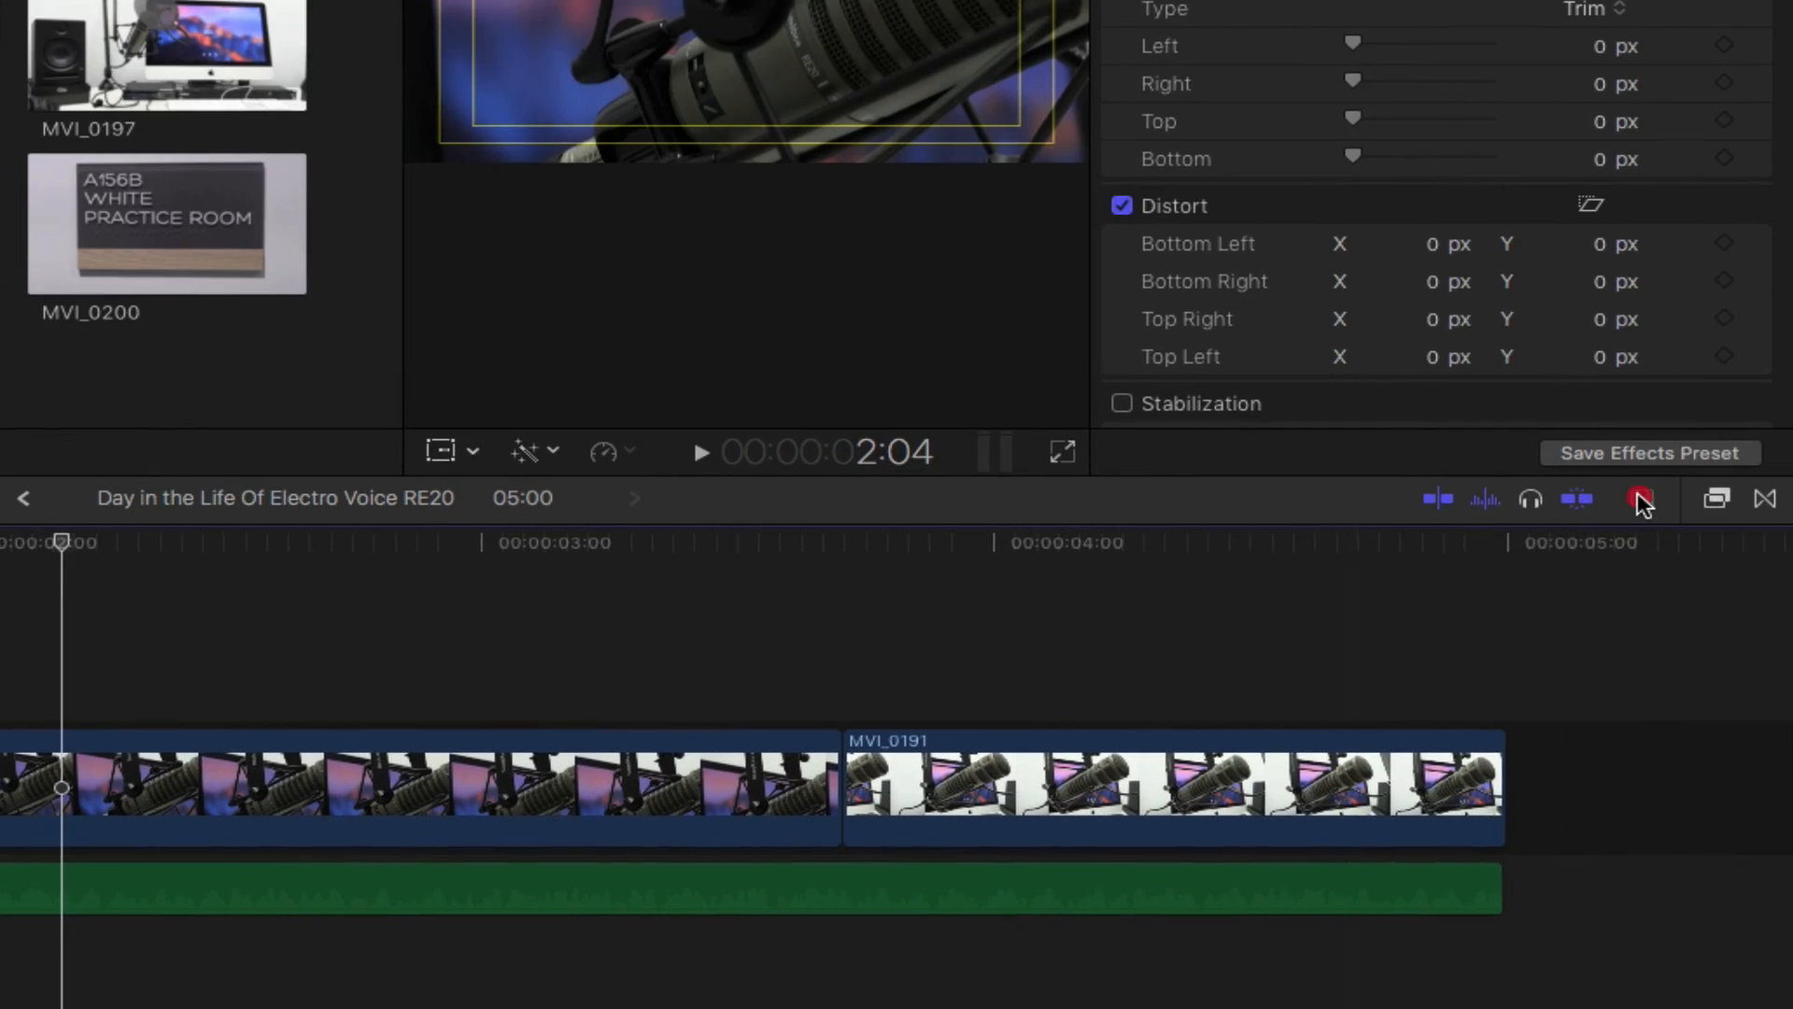
click(1642, 498)
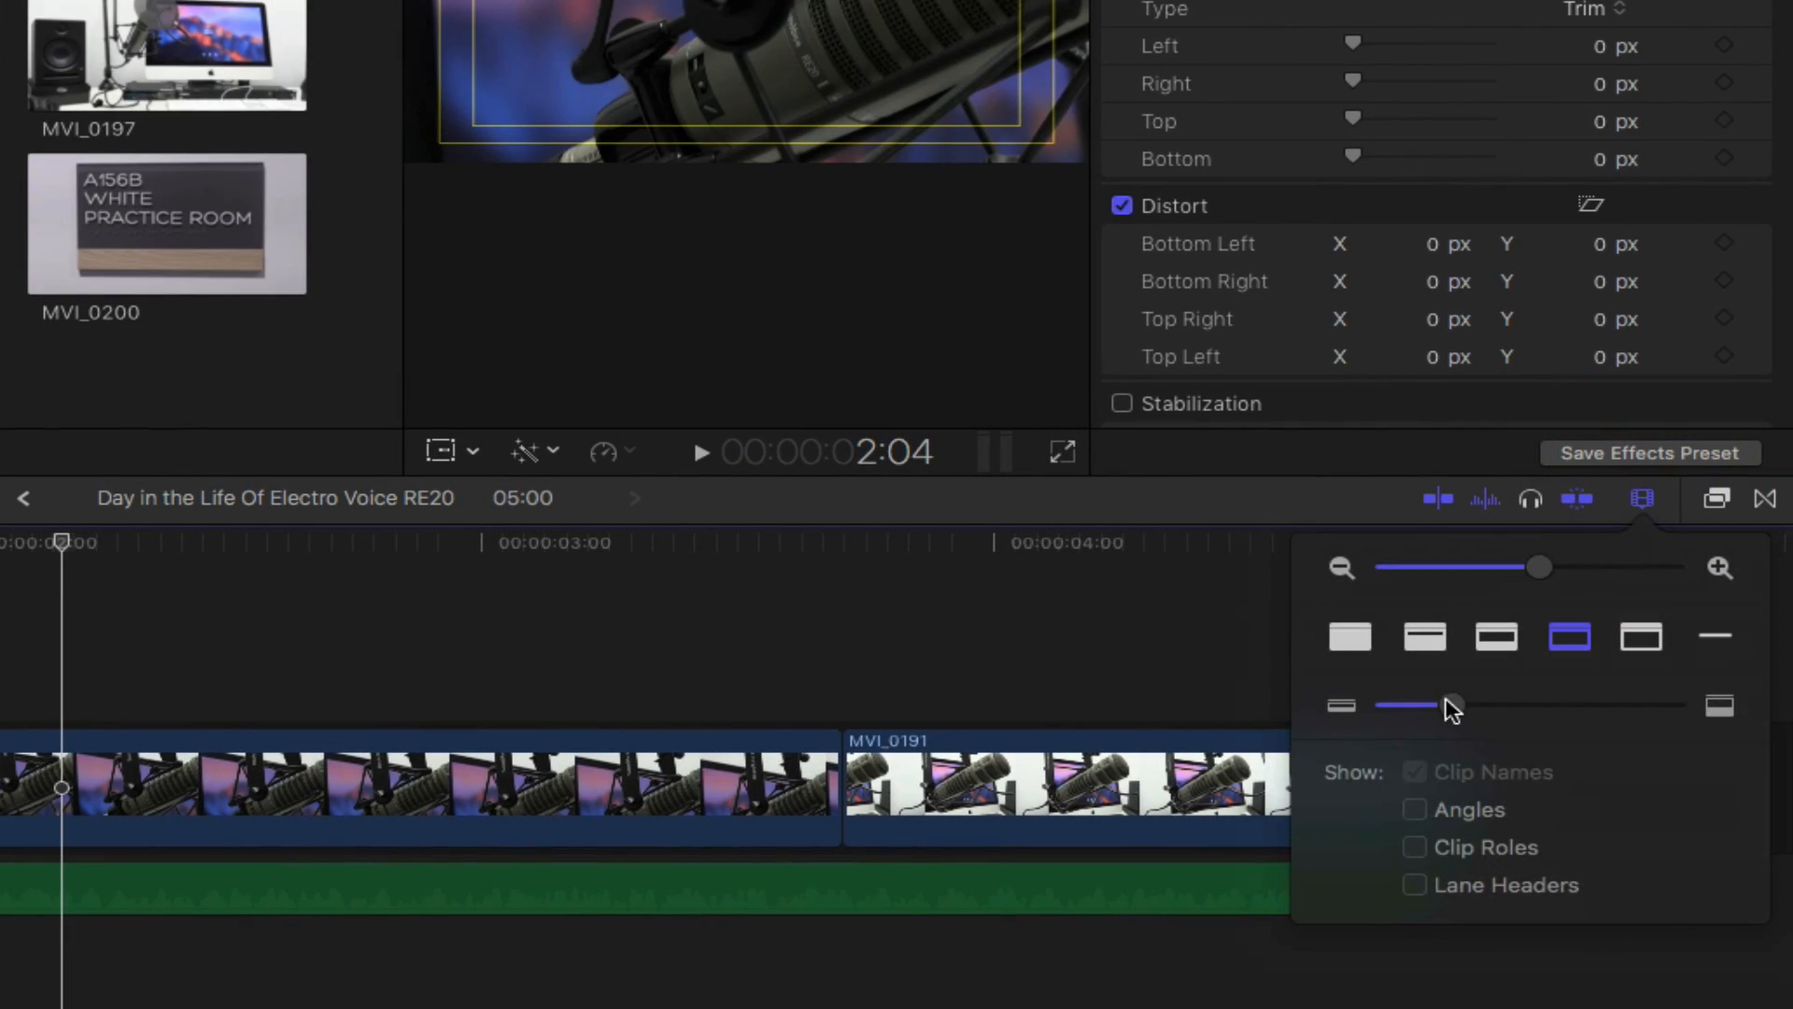
drag(1448, 709, 1530, 704)
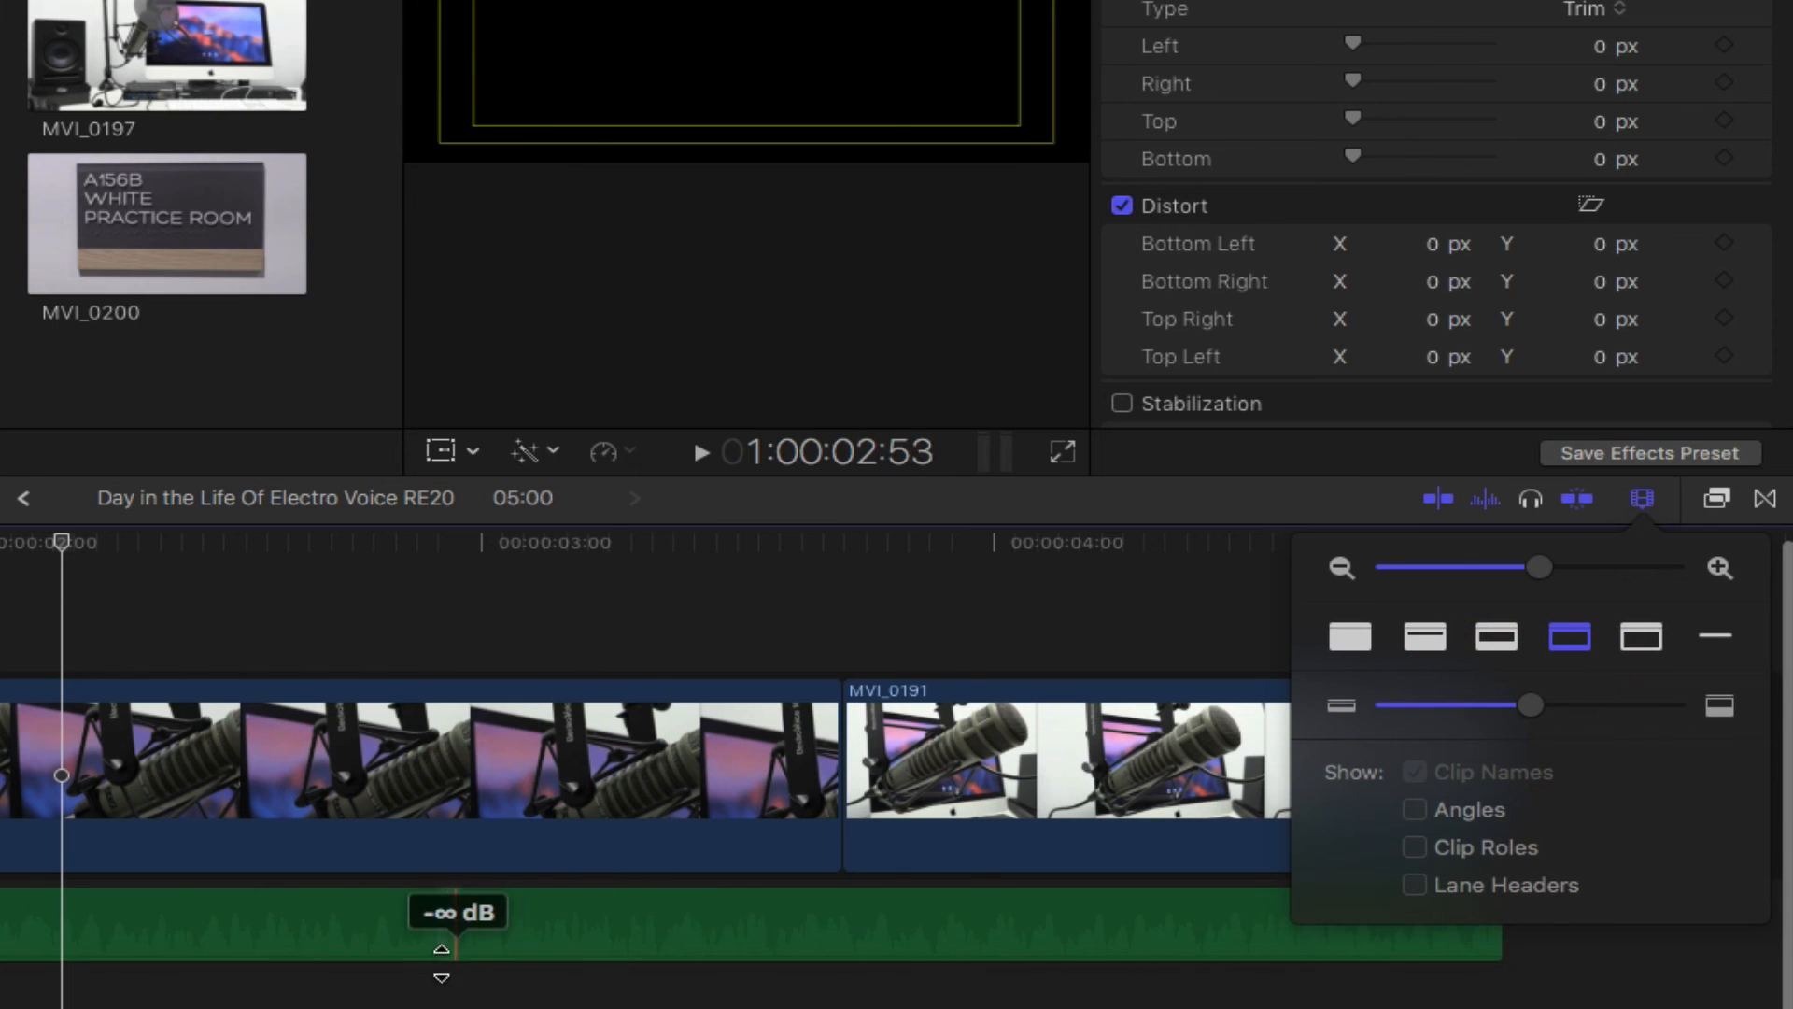